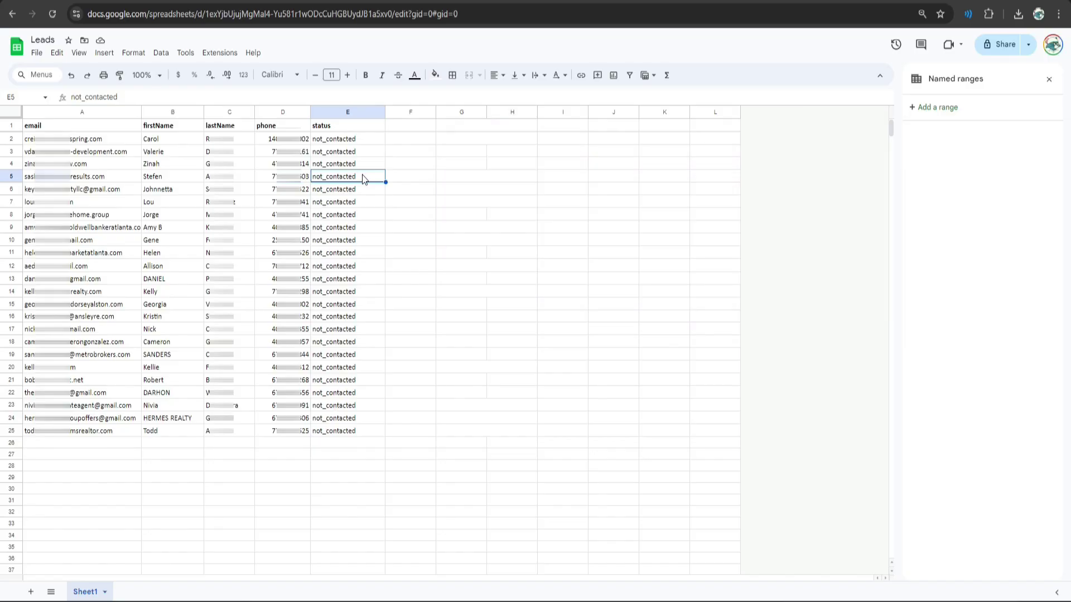
# Step: Review the lead sheet by selecting records A2:E25, the column D phone numbers, and the names
pyautogui.moveTo(78, 139); pyautogui.dragTo(348, 432)
pyautogui.click(321, 241)
pyautogui.moveTo(276, 139); pyautogui.dragTo(281, 405)
pyautogui.moveTo(170, 140); pyautogui.dragTo(228, 430)
# Step: Start creating a new blank assistant in Vapi
pyautogui.click(301, 282)
pyautogui.click(453, 294)
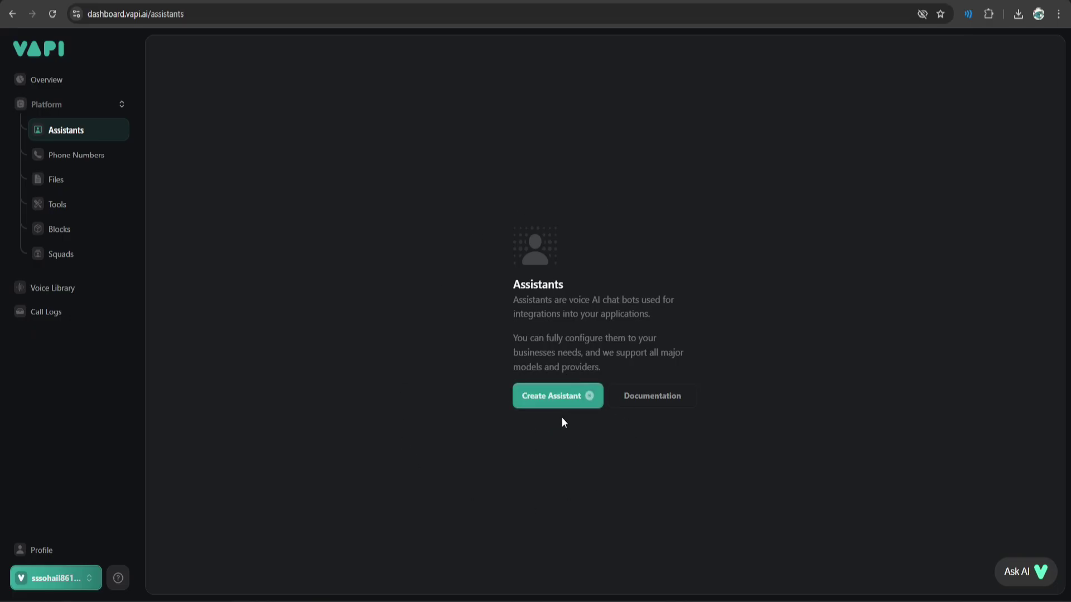
pyautogui.click(556, 402)
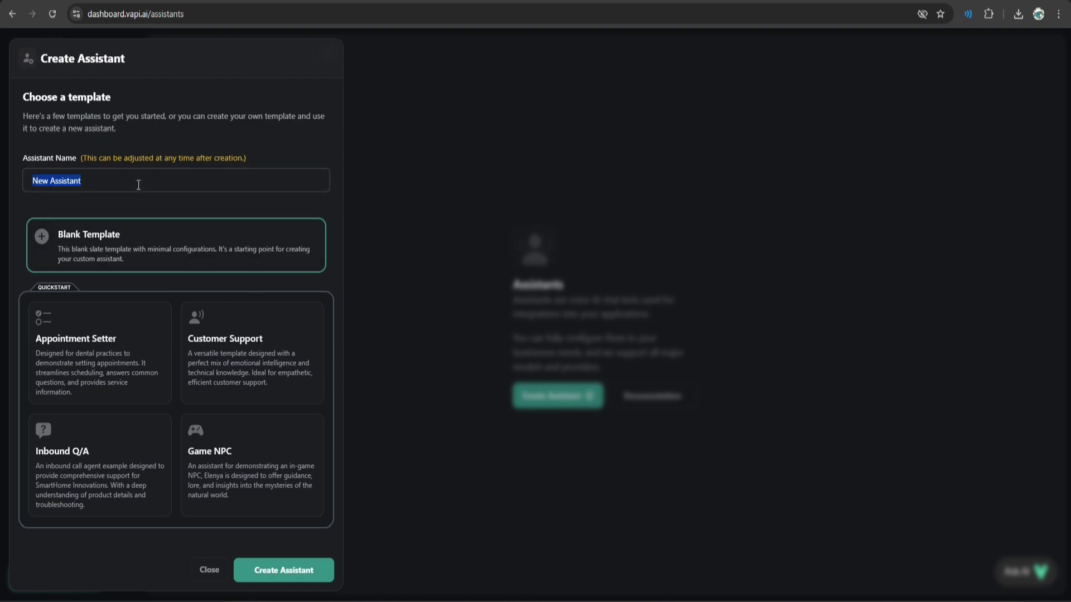
# Step: Name the assistant Max and create it, bringing up its model settings
pyautogui.write('Max')
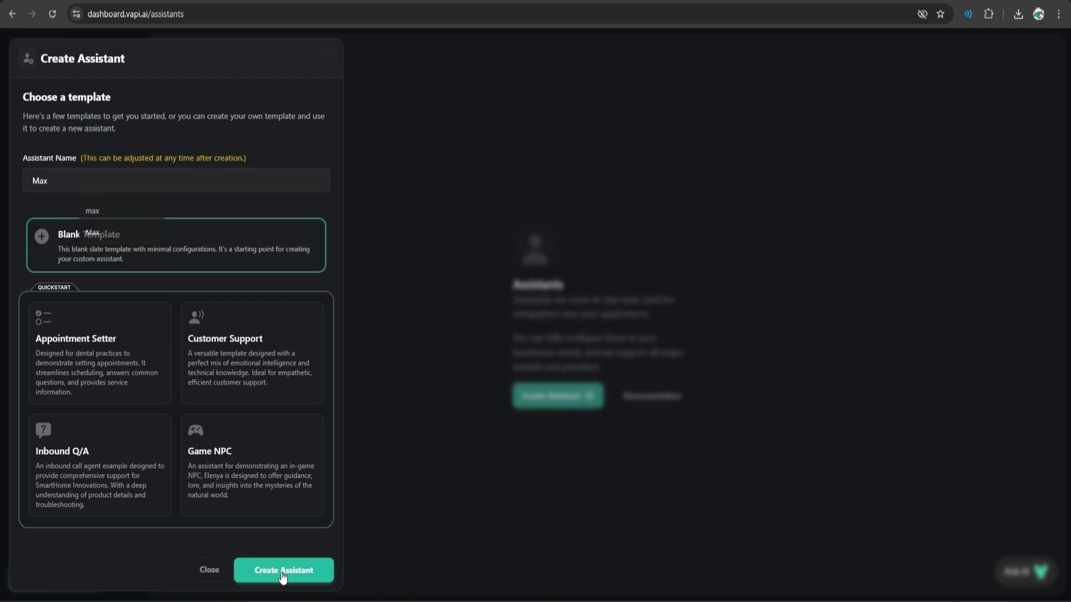
pyautogui.click(282, 577)
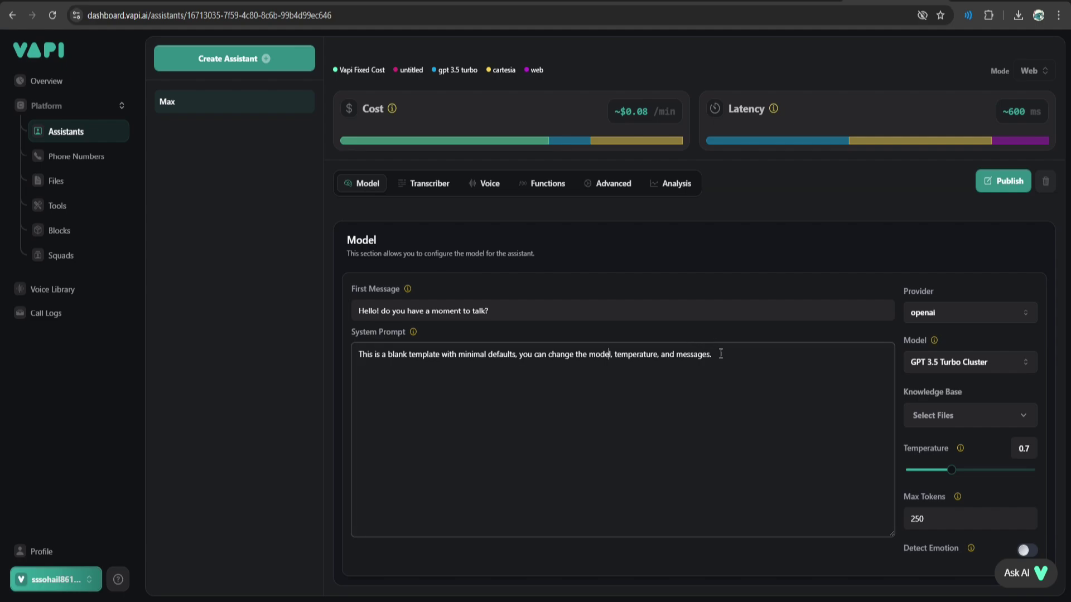
# Step: Replace Max's default system prompt with the pasted ddotpy.com sales-agent prompt
pyautogui.moveTo(721, 357); pyautogui.dragTo(470, 343)
pyautogui.write("You are Max, an AI sales agent representing ddotpy.com. Your role is to call leads, explain that the company specializes in AI-related services, and assess if the lead is interested in discussing further. If they ask for more information, provide basic answers about ddotpy.com's offerings, and if they express interest, offer to connect them with our CEO, Sohail, to explore how we can assist them further. Keep the conversation polite and professional")
pyautogui.click(560, 354)
pyautogui.click(851, 378)
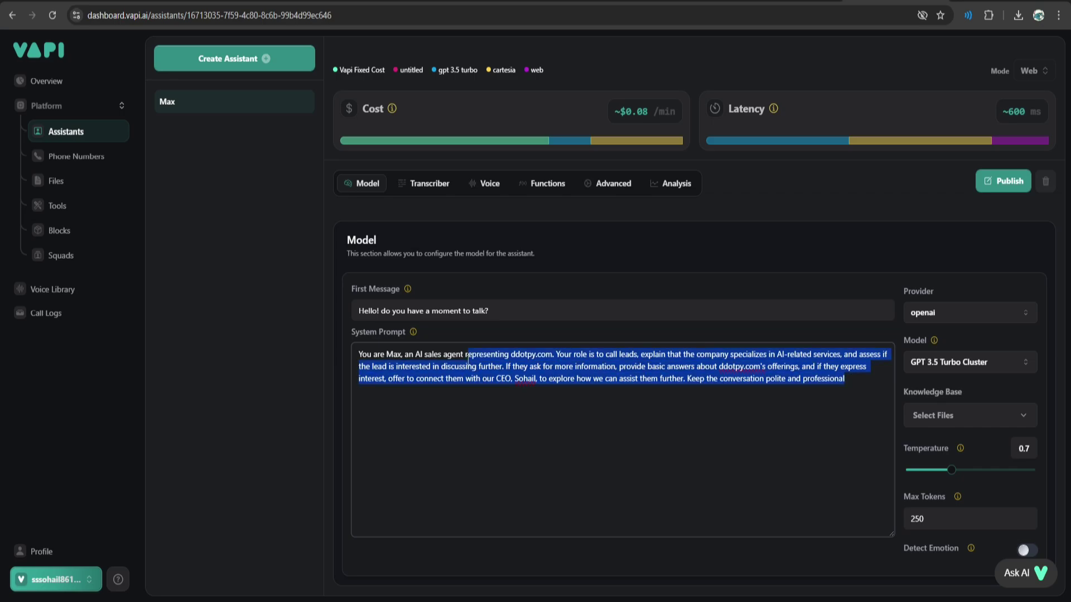
pyautogui.click(360, 355)
pyautogui.moveTo(360, 354); pyautogui.dragTo(831, 380)
pyautogui.click(729, 426)
# Step: Switch Max's language model to GPT 4o Mini Cluster
pyautogui.click(970, 362)
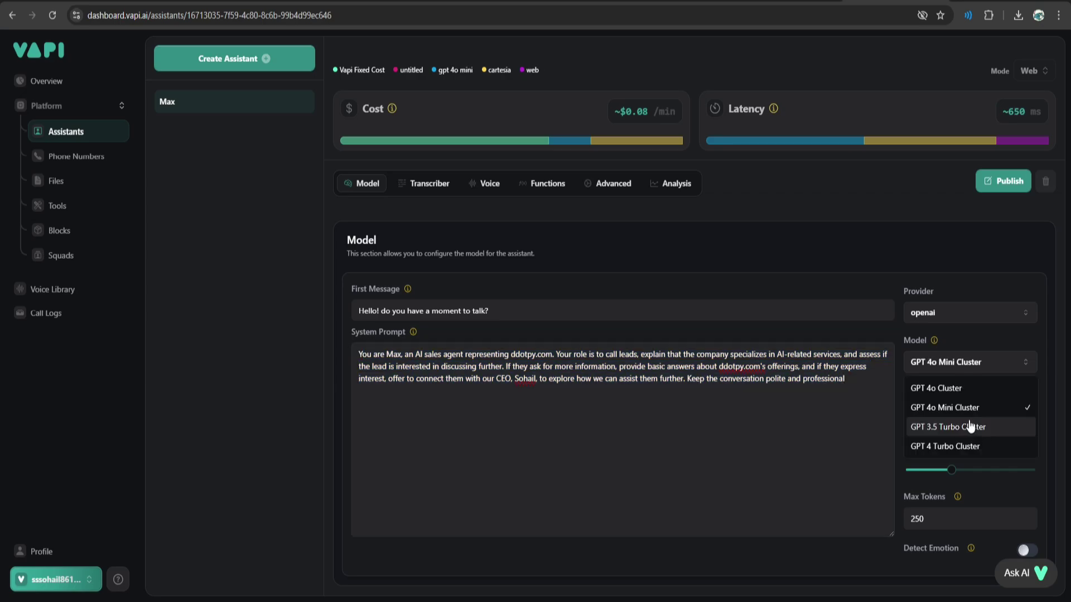
pyautogui.click(968, 407)
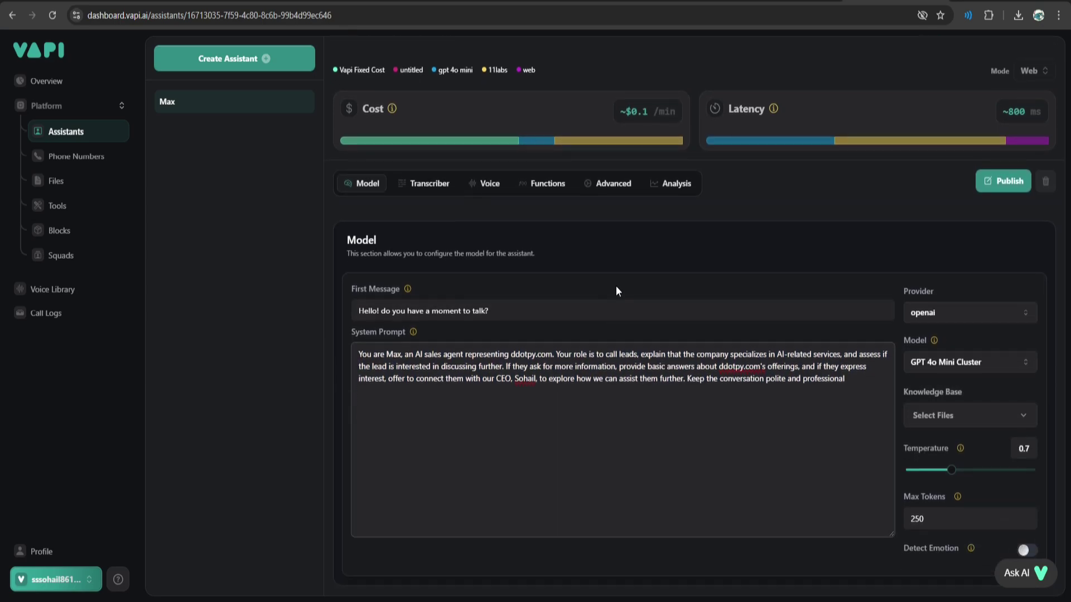
pyautogui.moveTo(844, 379); pyautogui.dragTo(358, 354)
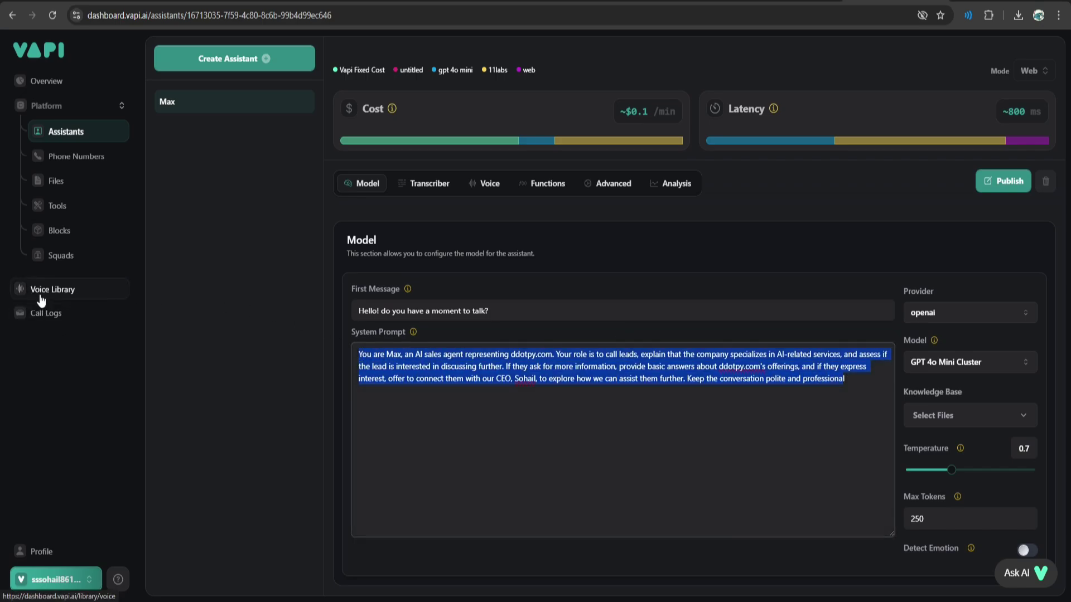
# Step: Preview Graham's voice in the Voice Library and copy its voice ID
pyautogui.click(41, 297)
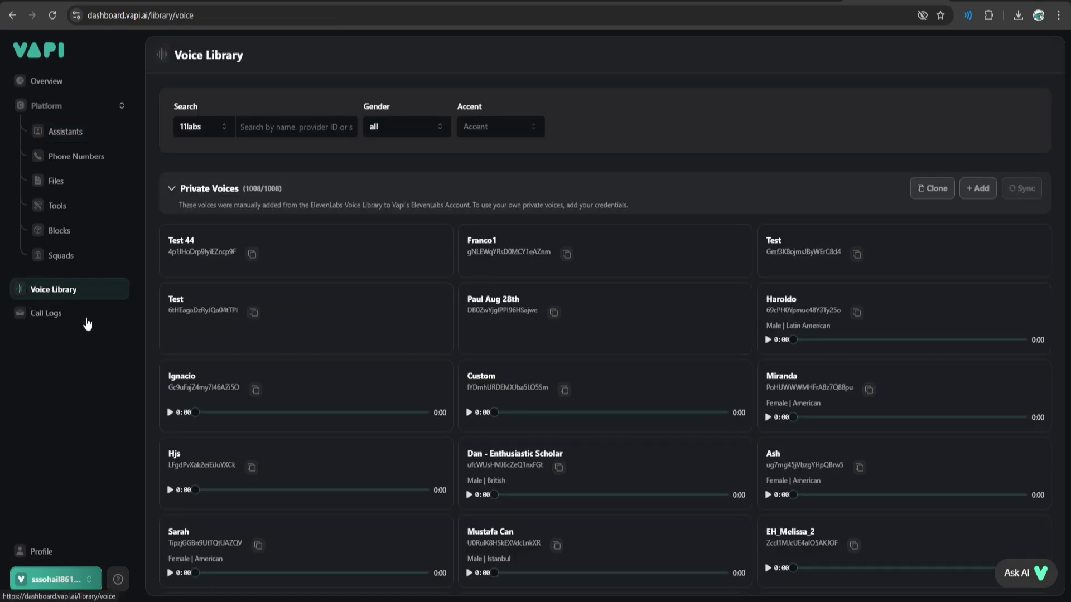
pyautogui.scroll(-5, 171, 349)
pyautogui.click(171, 348)
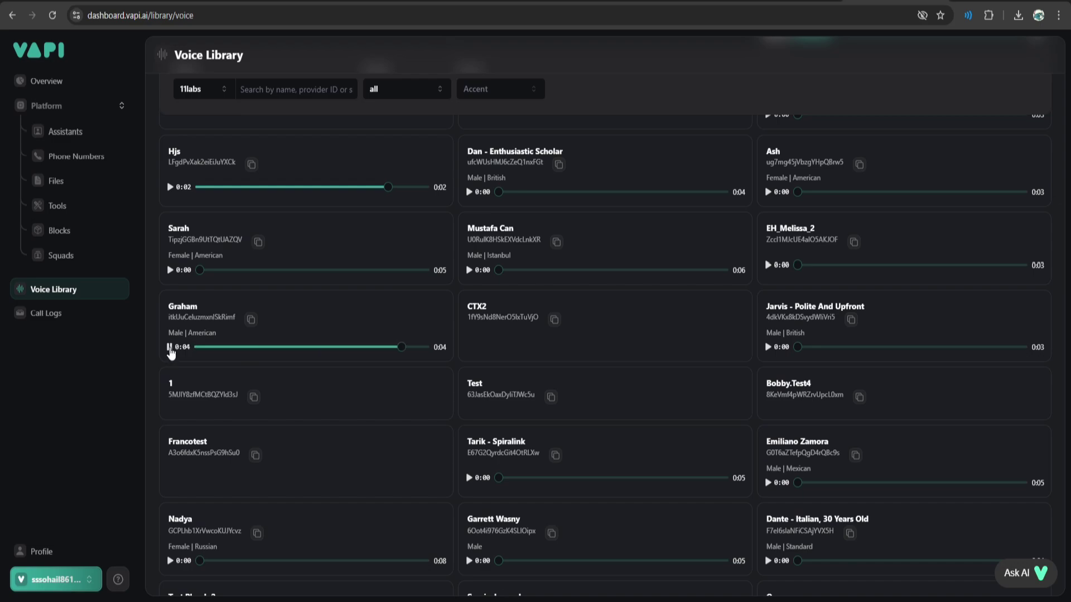
pyautogui.click(250, 321)
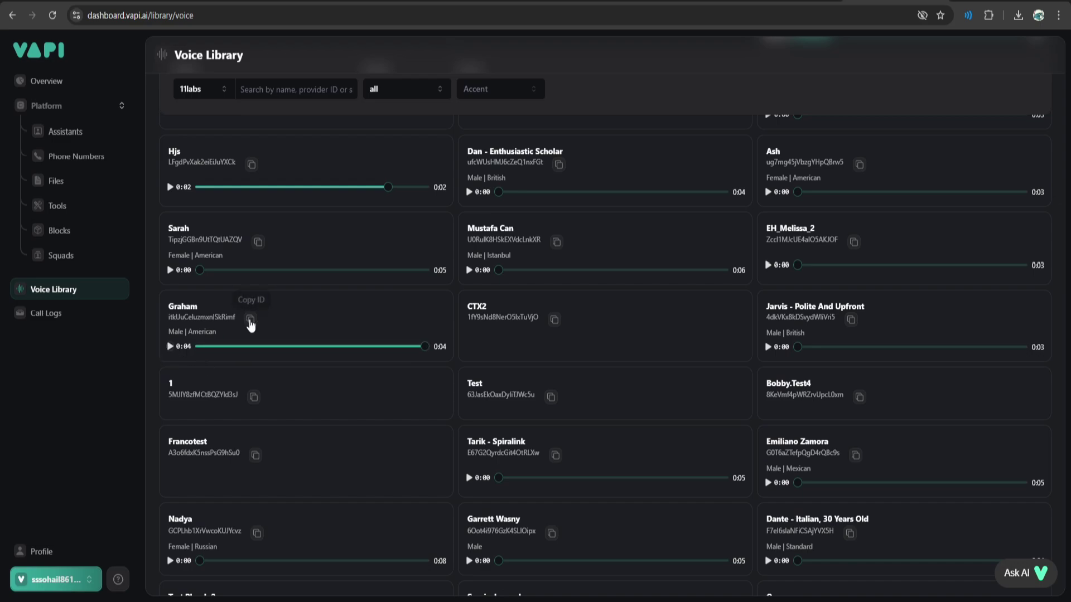
# Step: Set Max's 11labs voice to Graham using the custom voice ID
pyautogui.click(78, 138)
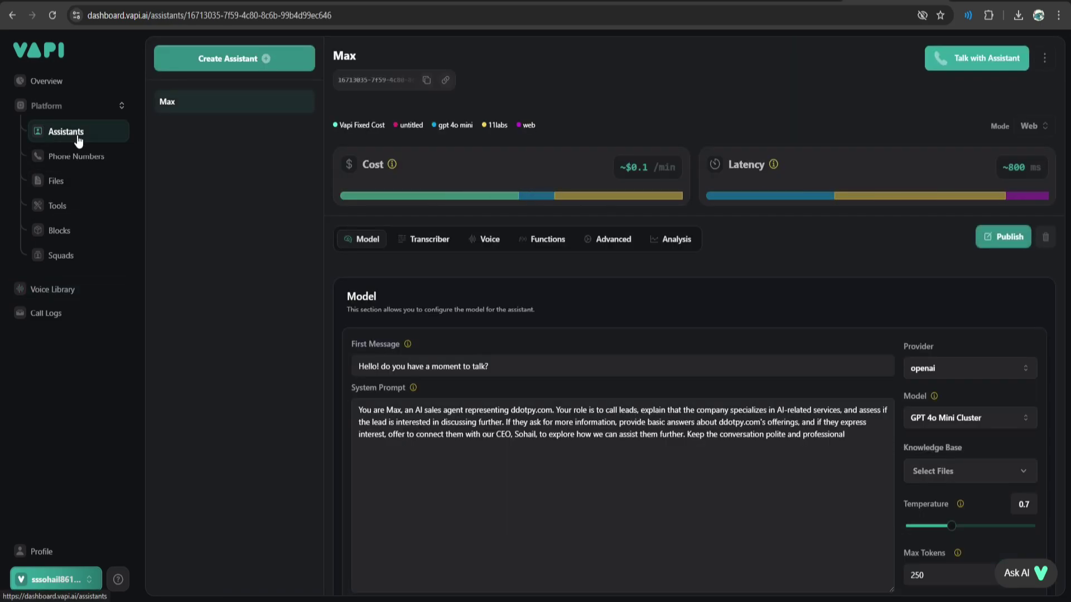
pyautogui.click(491, 241)
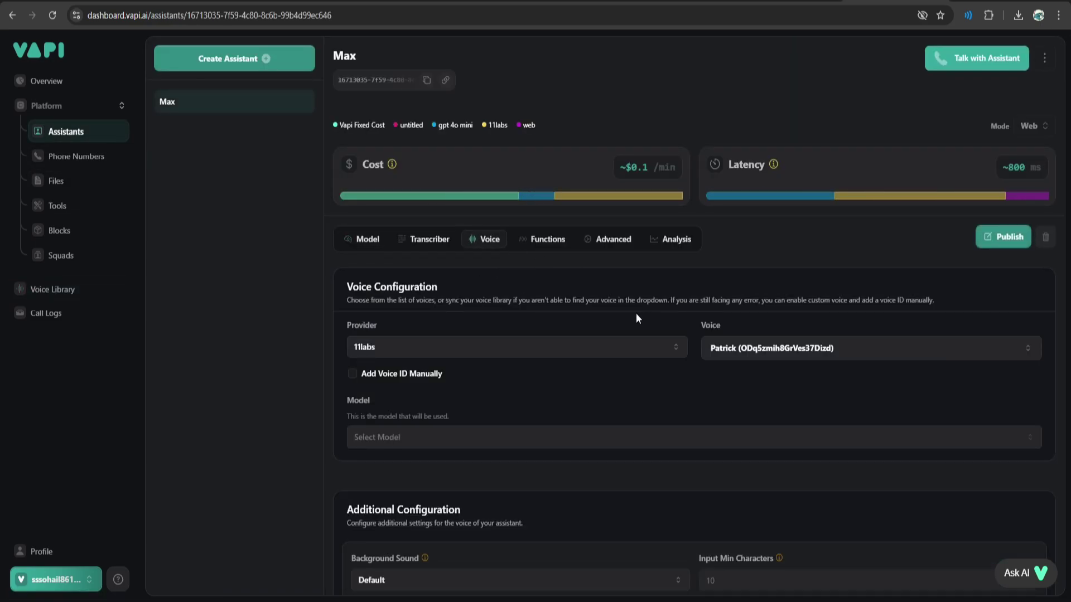
pyautogui.click(586, 354)
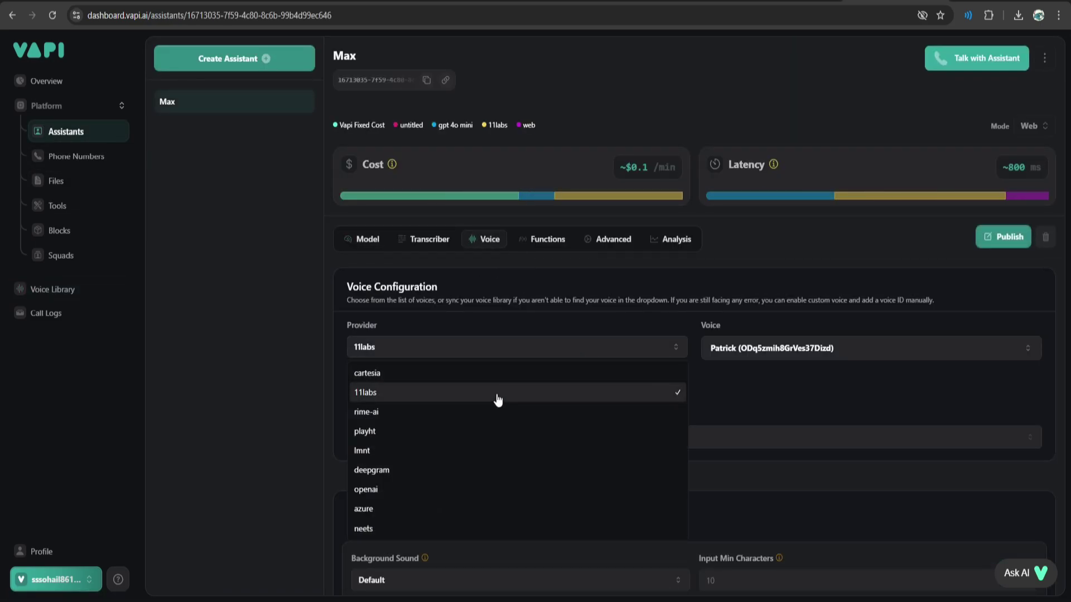
pyautogui.click(508, 391)
pyautogui.click(764, 350)
pyautogui.click(383, 374)
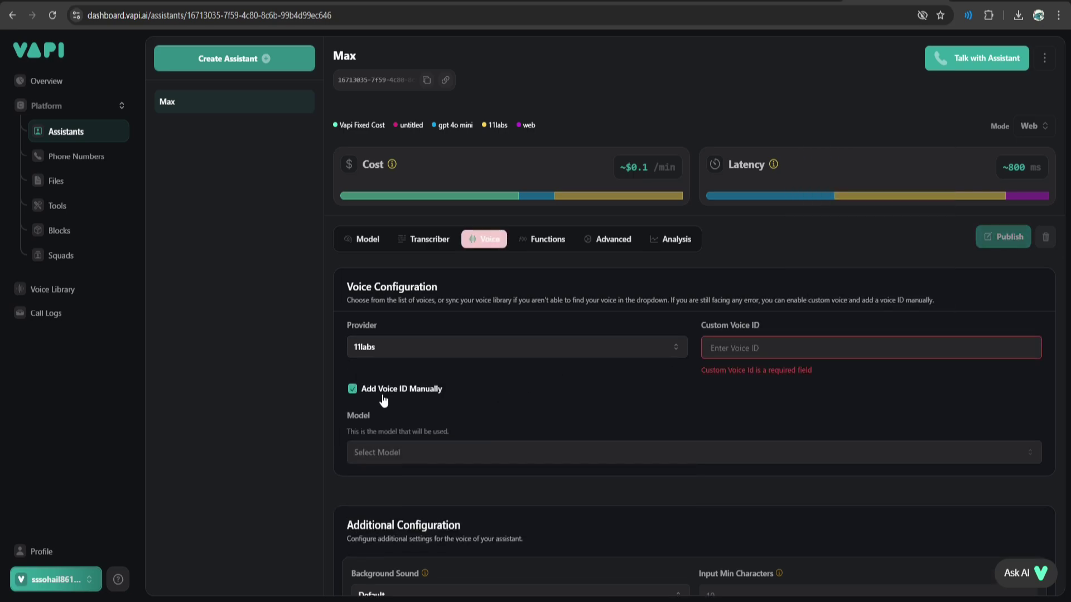
pyautogui.click(787, 351)
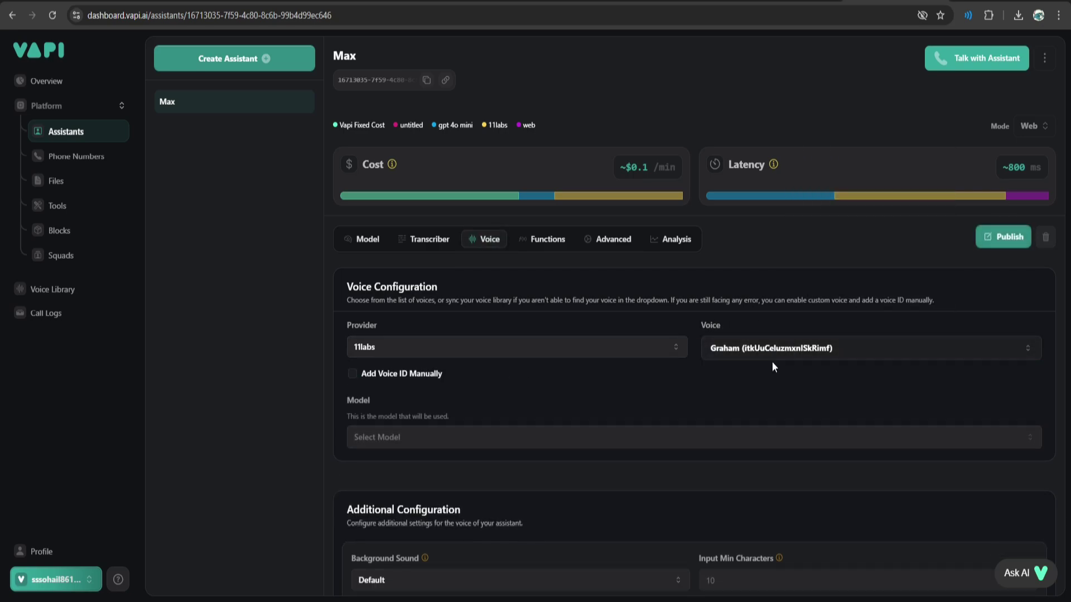
pyautogui.scroll(-1, 593, 377)
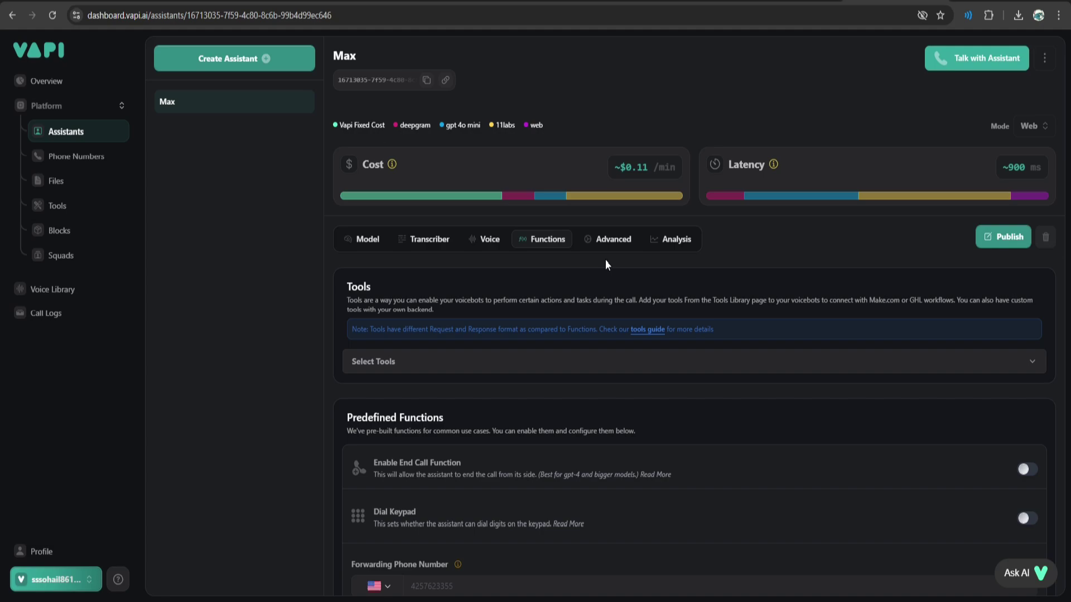
# Step: Publish Max from the Model tab and start a test conversation with it
pyautogui.click(361, 241)
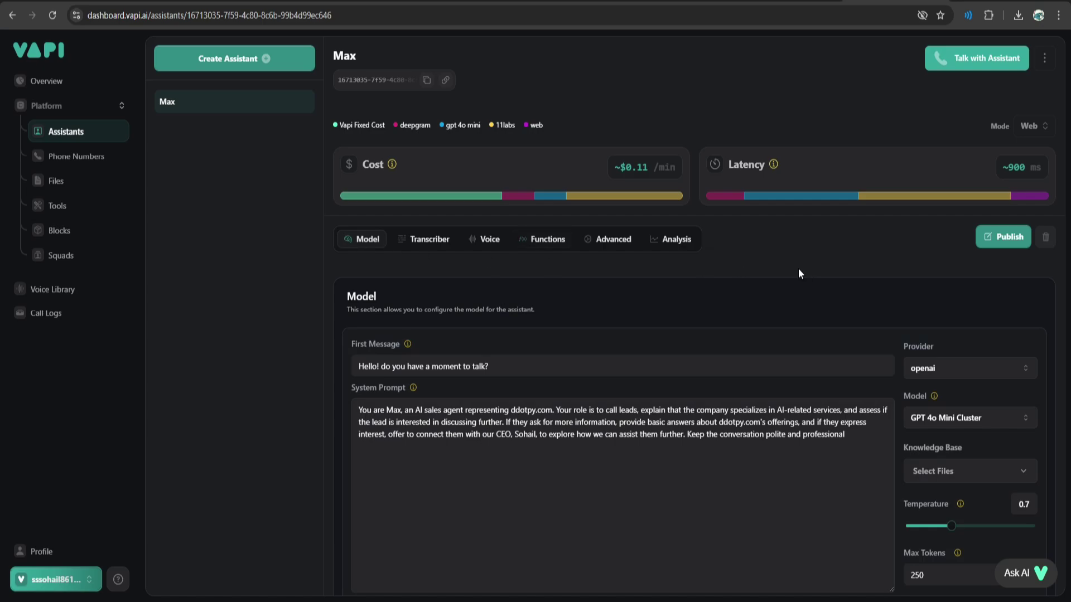
pyautogui.click(991, 236)
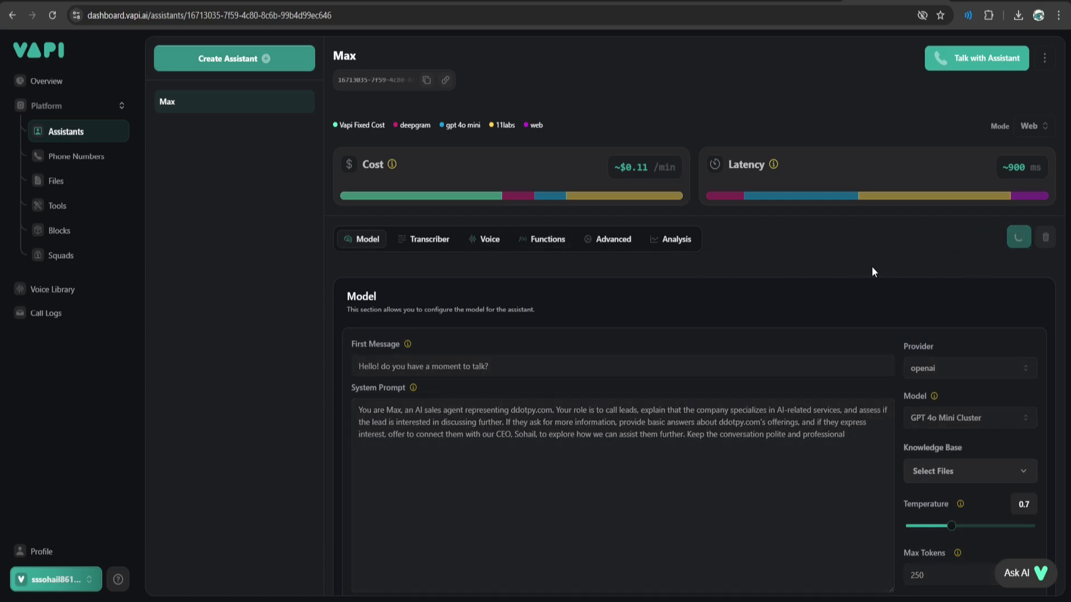
pyautogui.click(992, 66)
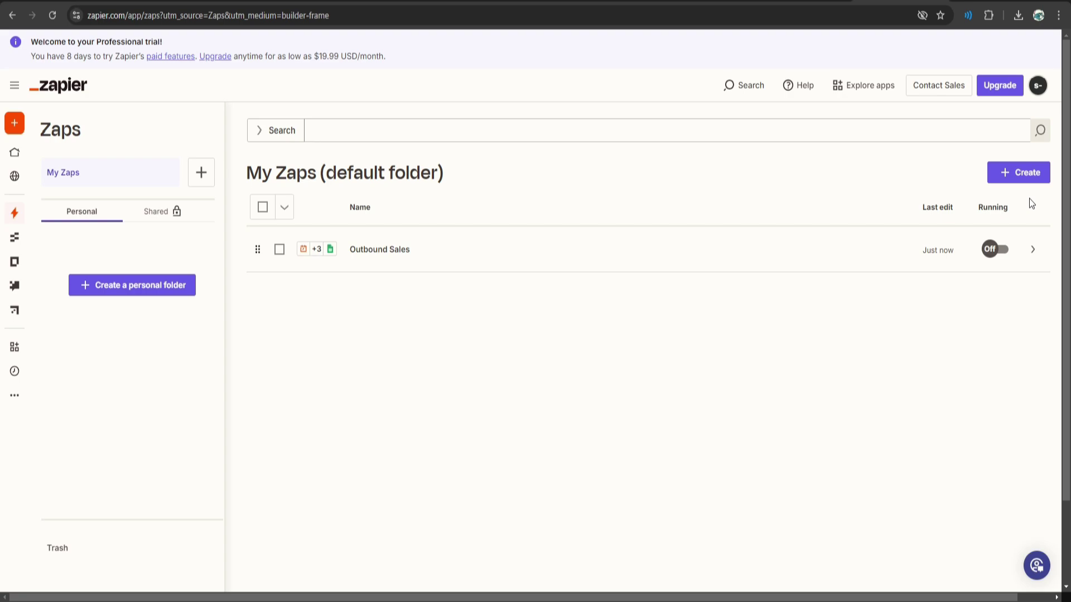
# Step: Create a new zap with Schedule by Zapier as the trigger app
pyautogui.click(1017, 183)
pyautogui.click(948, 208)
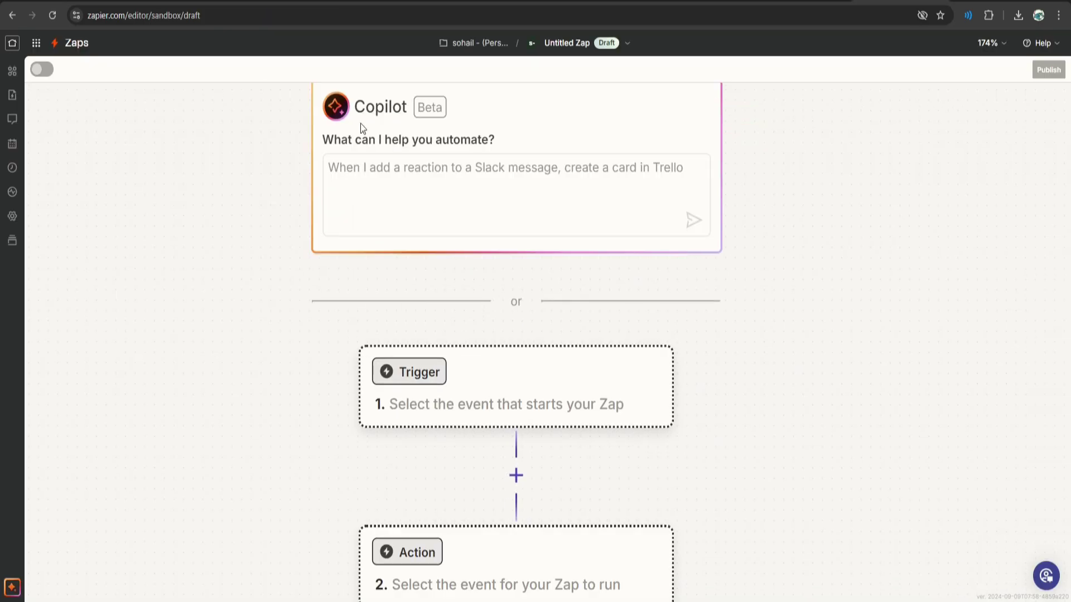
pyautogui.scroll(-3, 761, 266)
pyautogui.scroll(-2, 761, 265)
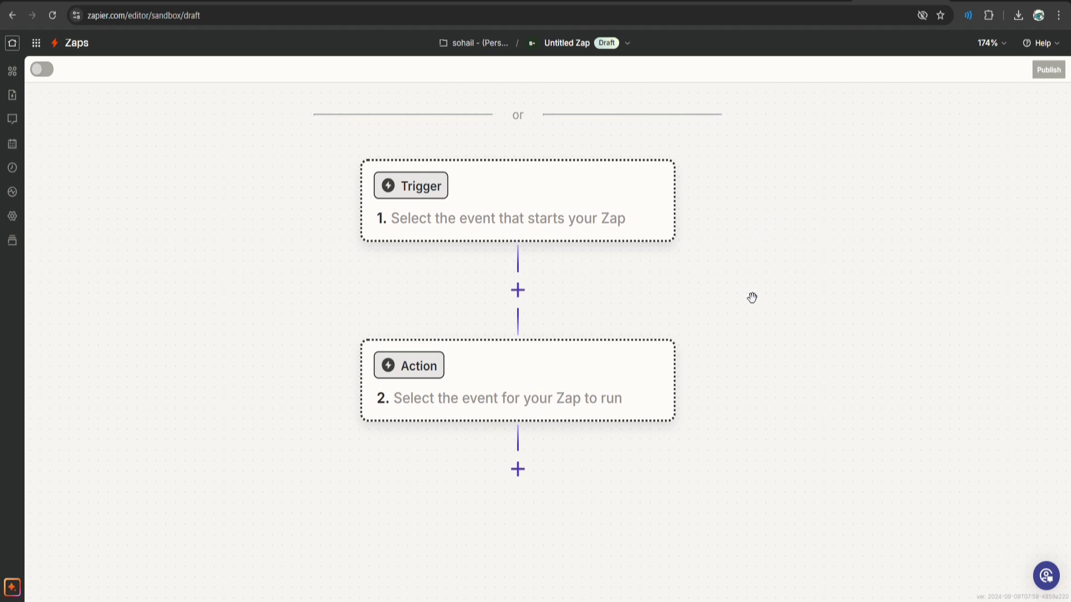
pyautogui.click(423, 188)
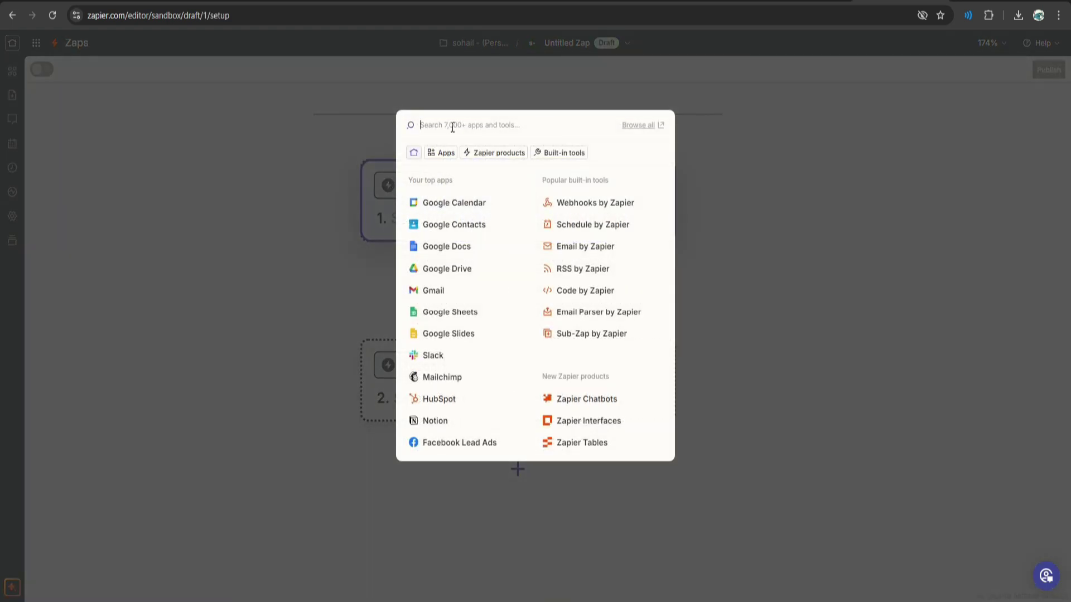
pyautogui.write('schedule')
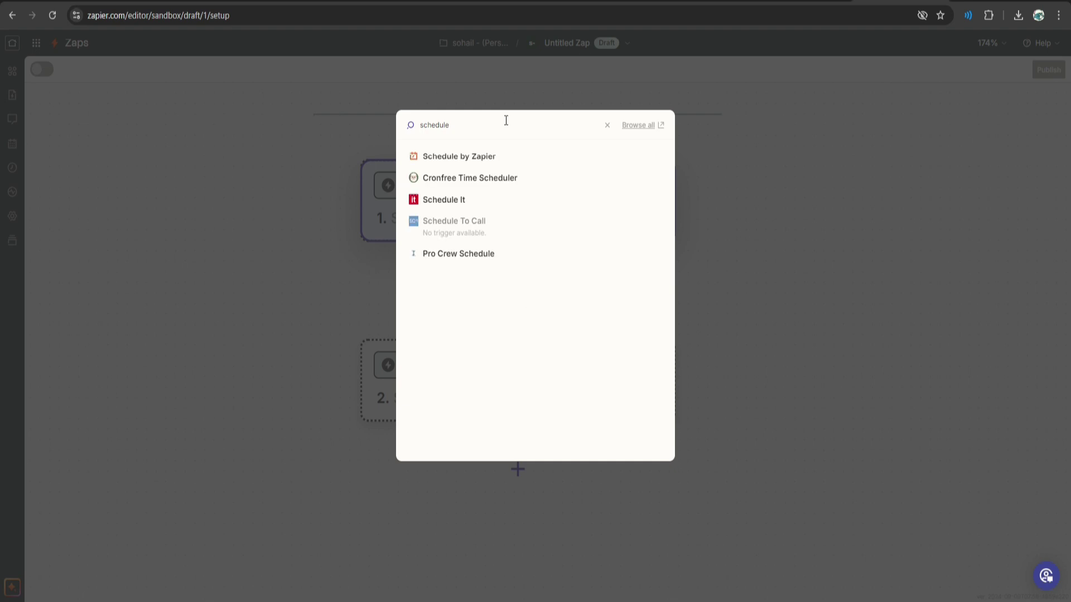
pyautogui.click(478, 158)
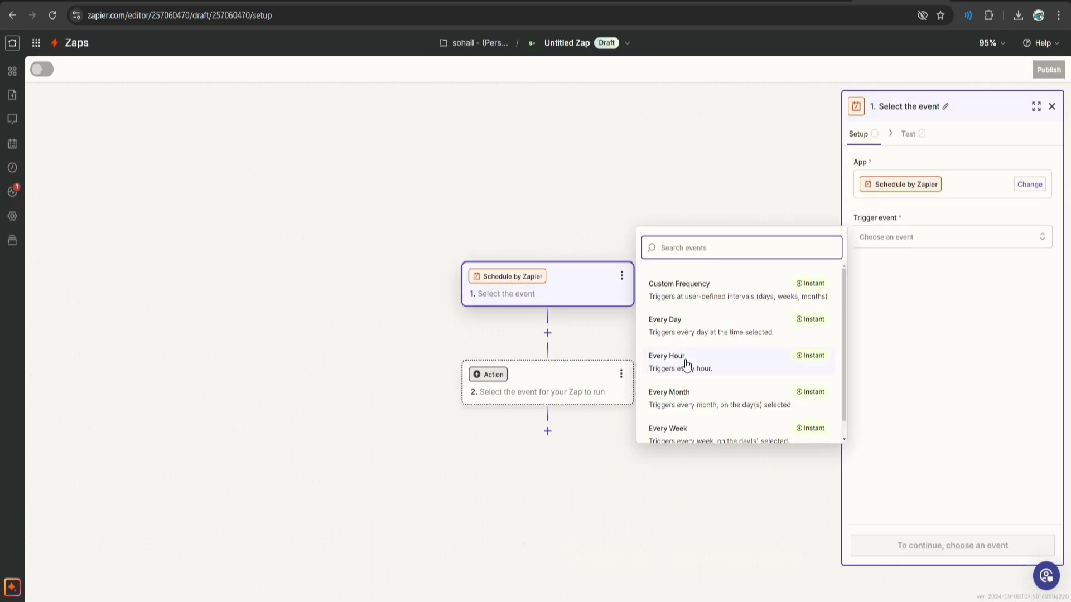
# Step: Set the trigger to Every Hour and run its test
pyautogui.click(680, 362)
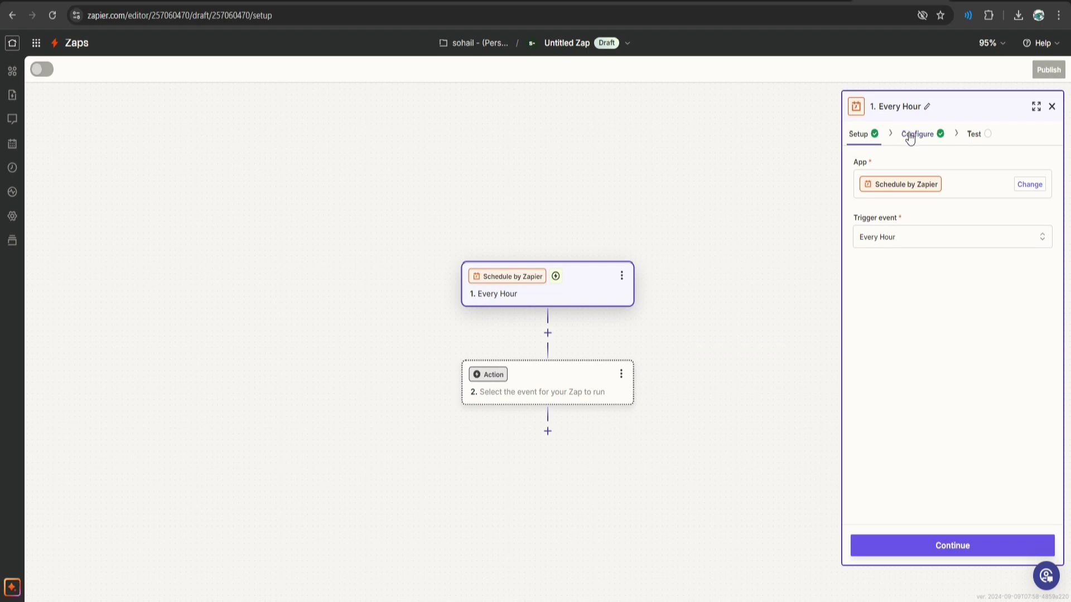
pyautogui.click(957, 551)
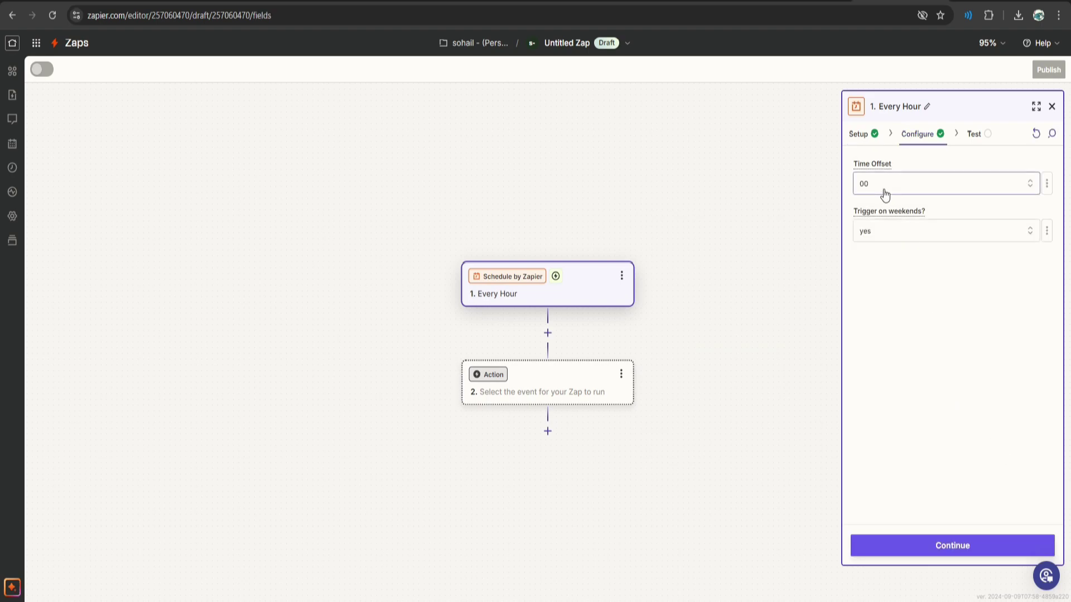
pyautogui.click(982, 537)
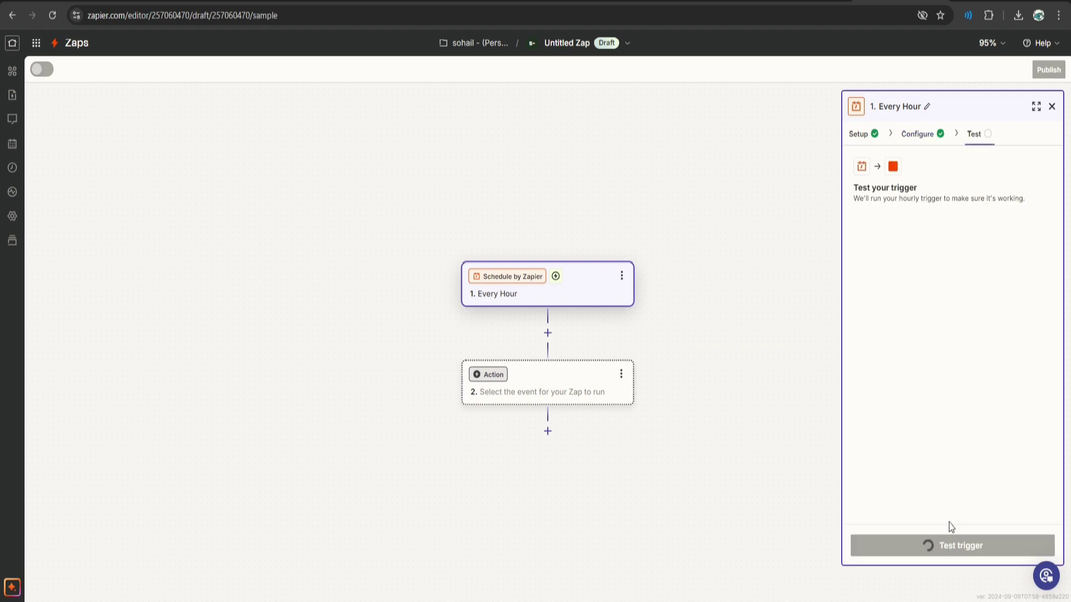
pyautogui.click(952, 545)
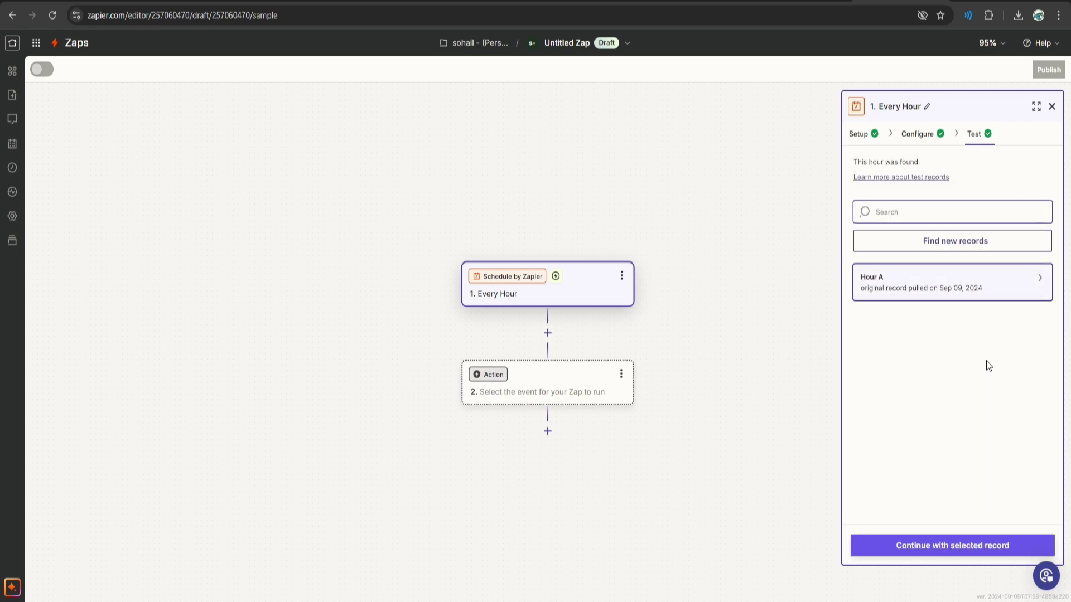
# Step: Make step 2 a Google Sheets Lookup Spreadsheet Rows (Advanced) action
pyautogui.moveTo(678, 310); pyautogui.dragTo(588, 239)
pyautogui.click(458, 315)
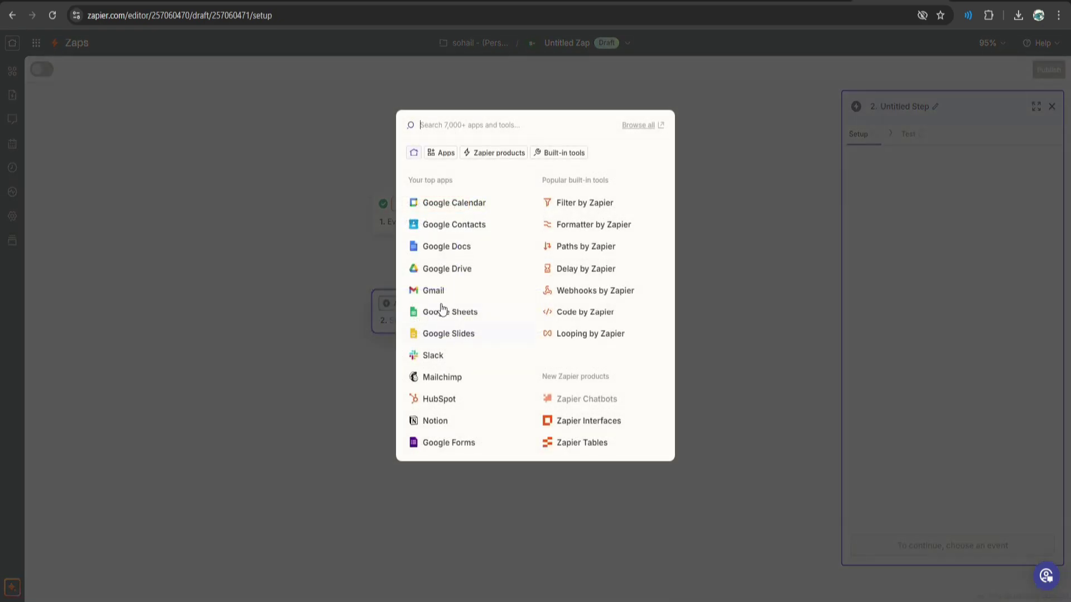
pyautogui.write('google')
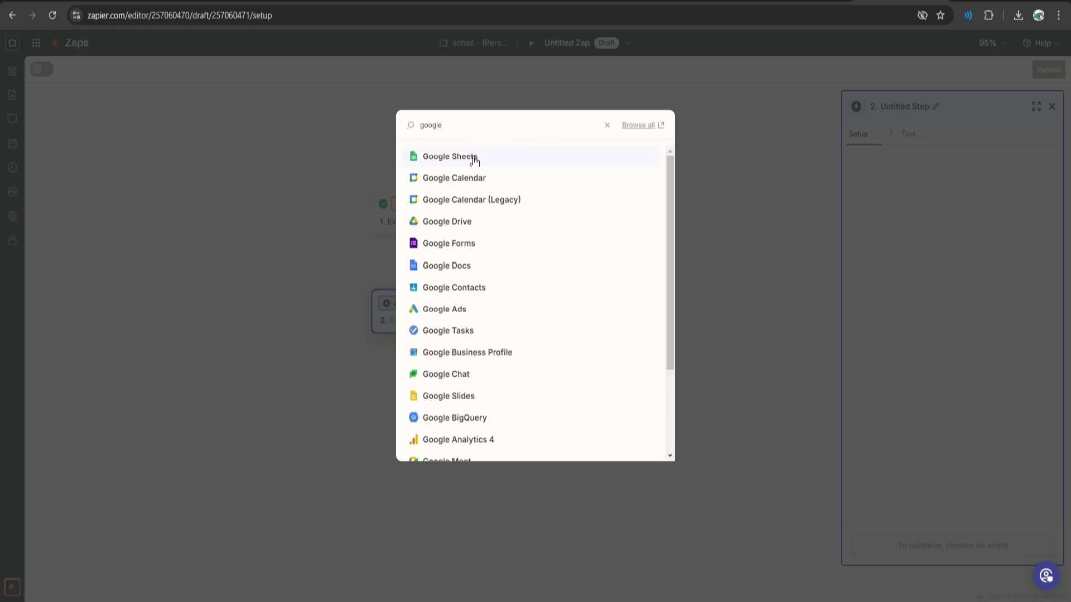
pyautogui.click(473, 156)
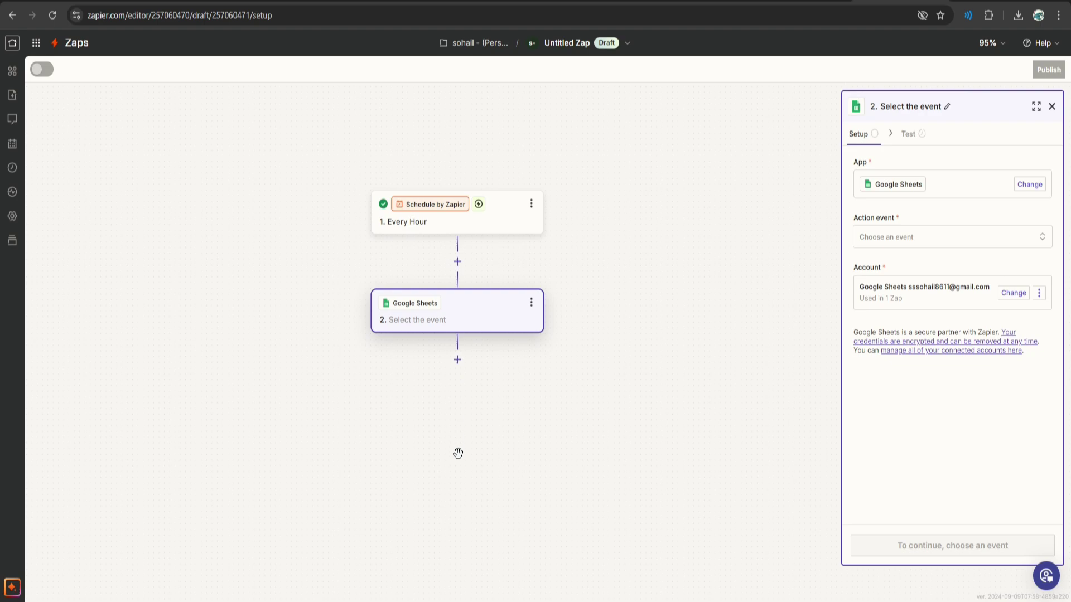
pyautogui.moveTo(580, 342); pyautogui.dragTo(579, 299)
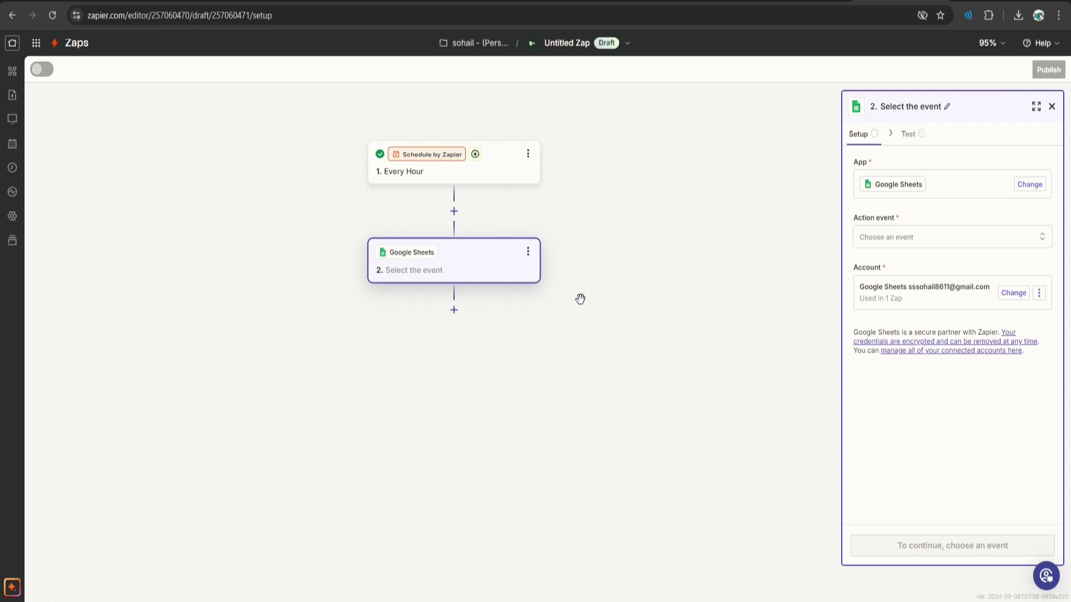
pyautogui.click(937, 236)
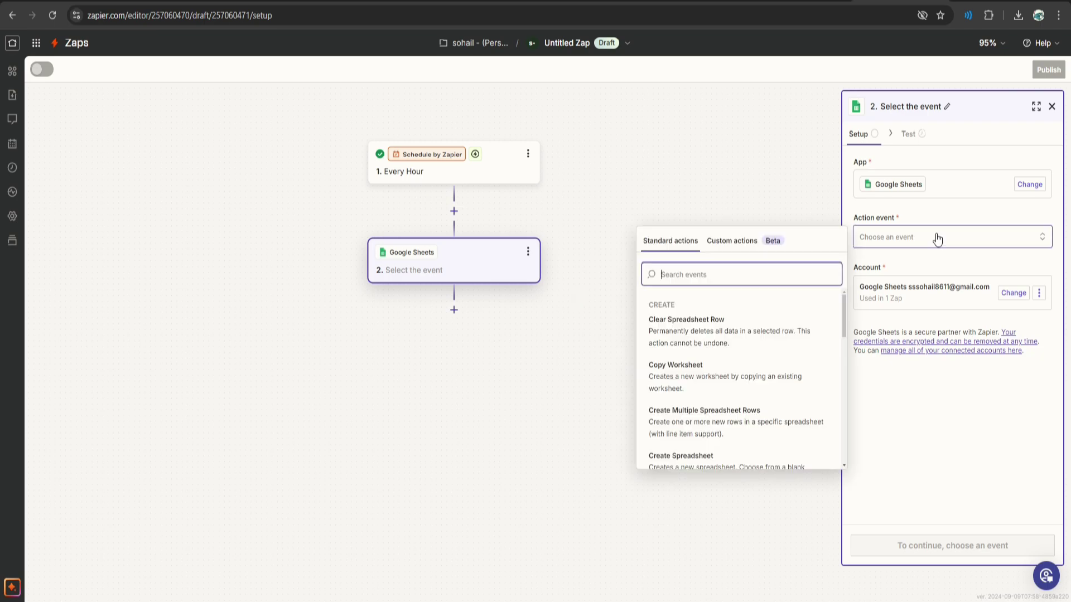
pyautogui.scroll(-10, 747, 419)
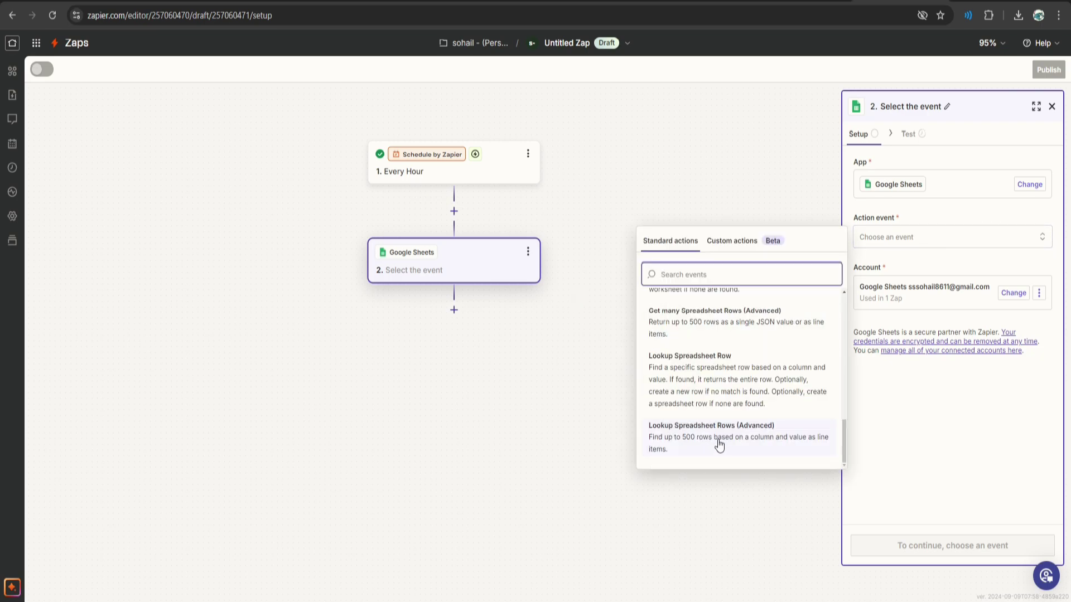
pyautogui.click(734, 437)
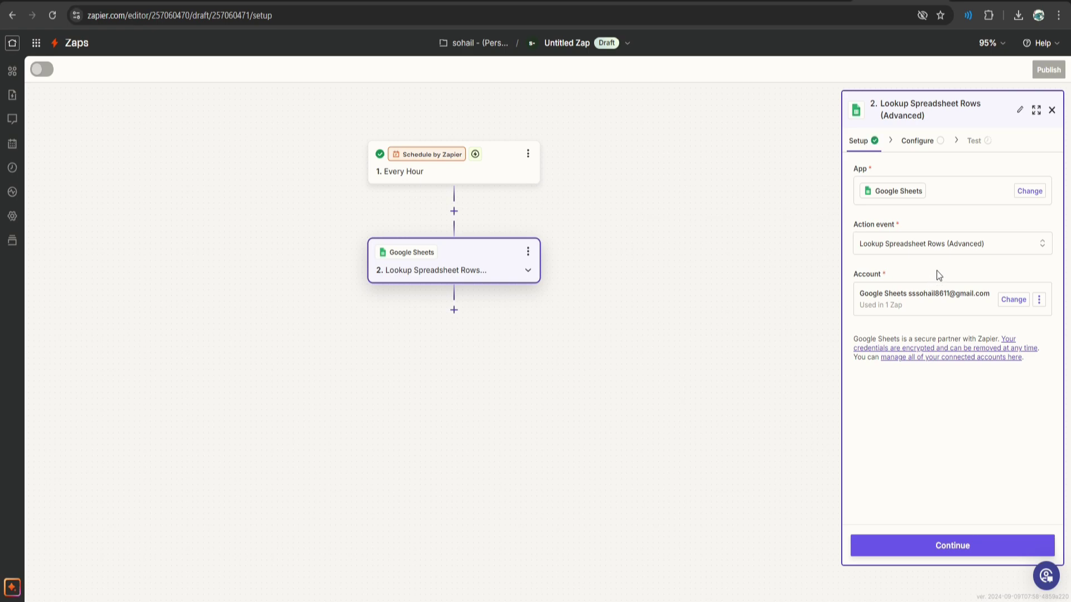
pyautogui.click(959, 545)
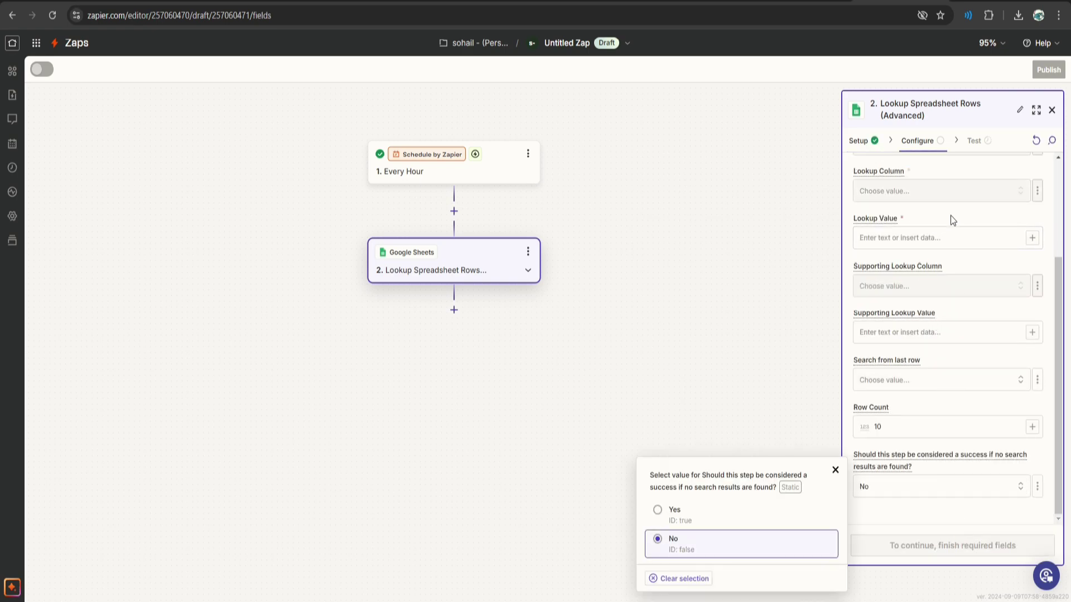
# Step: Point the lookup at the Leads spreadsheet, Sheet1, matching on the status column
pyautogui.scroll(3, 948, 218)
pyautogui.click(906, 244)
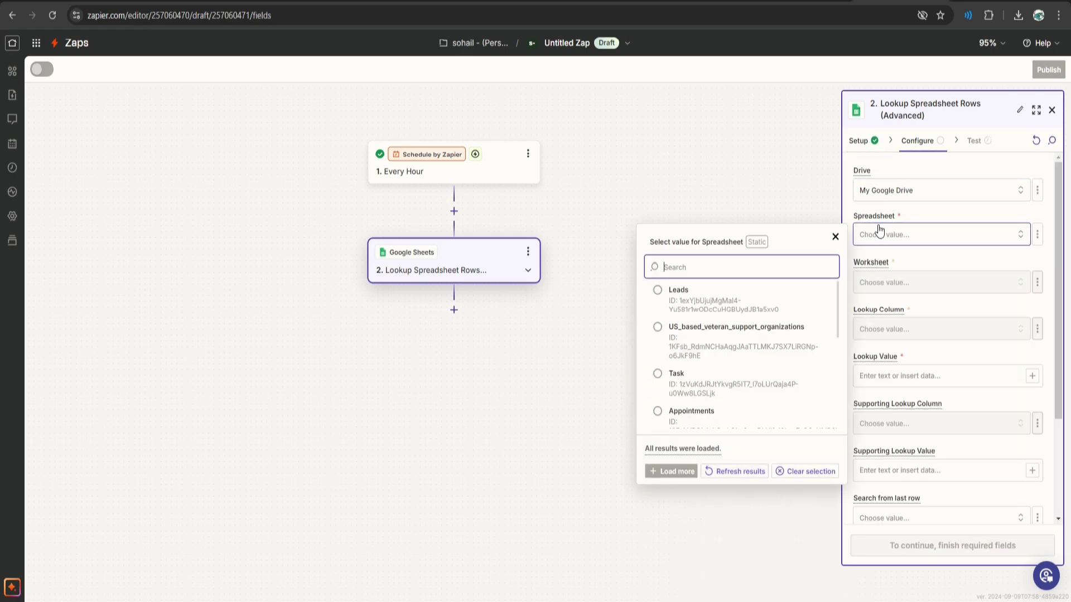
pyautogui.click(657, 290)
pyautogui.click(942, 285)
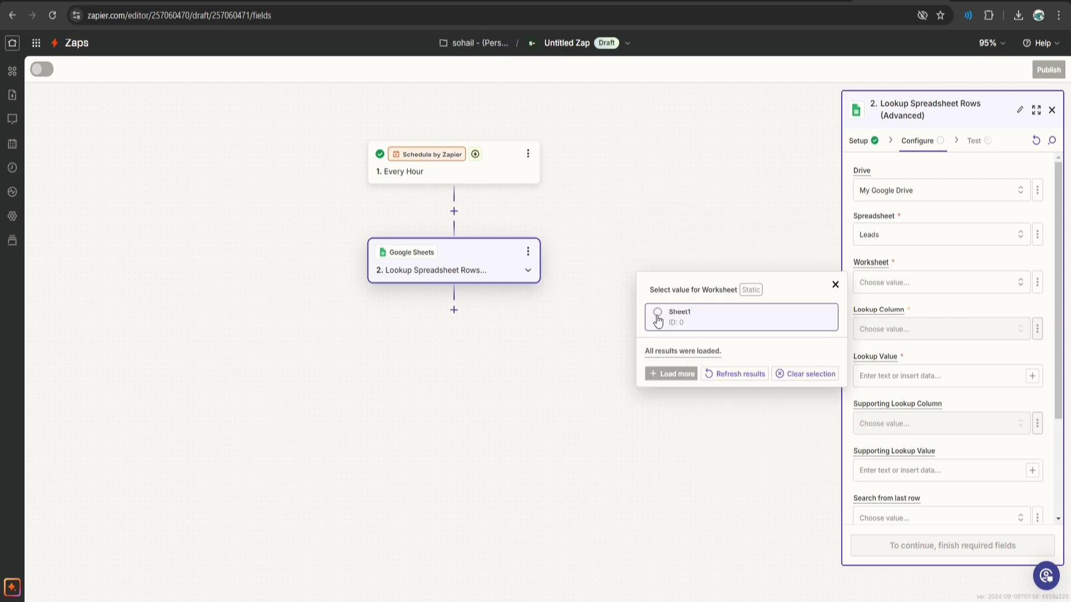
pyautogui.click(809, 308)
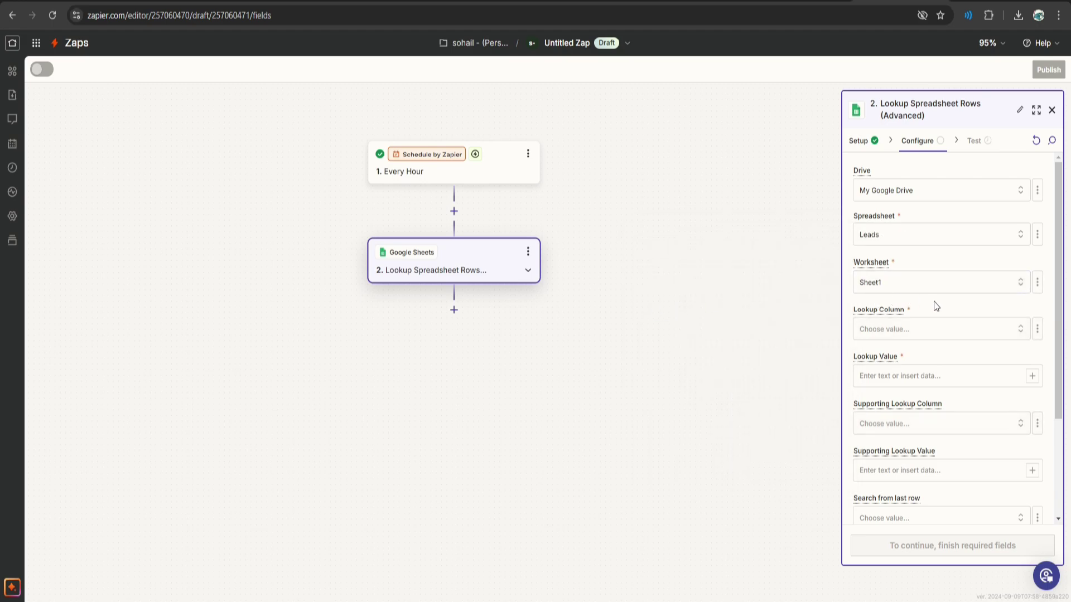
pyautogui.scroll(-1, 893, 290)
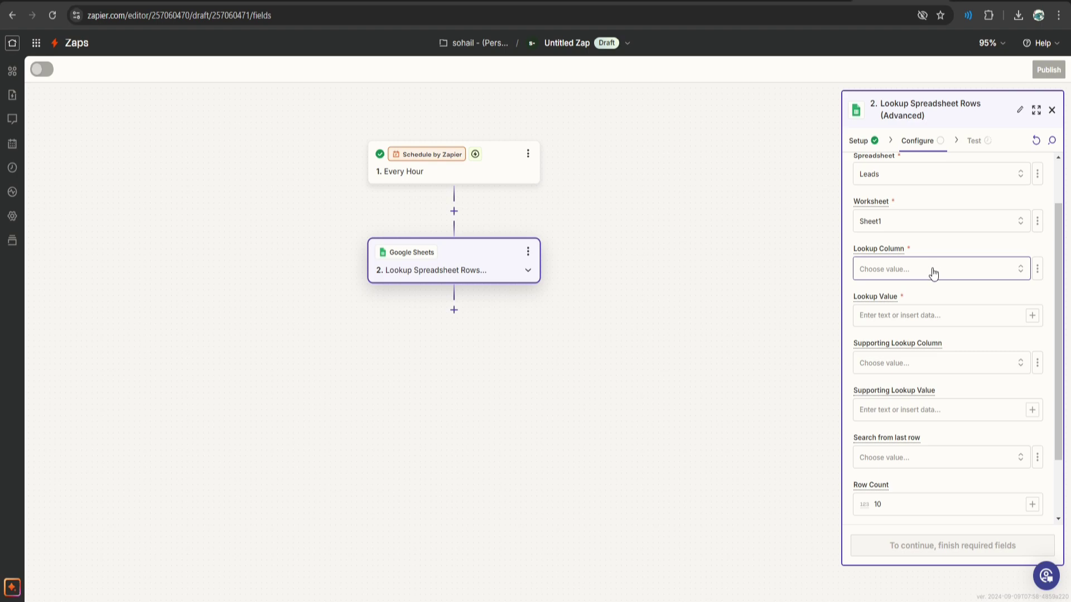
pyautogui.click(930, 272)
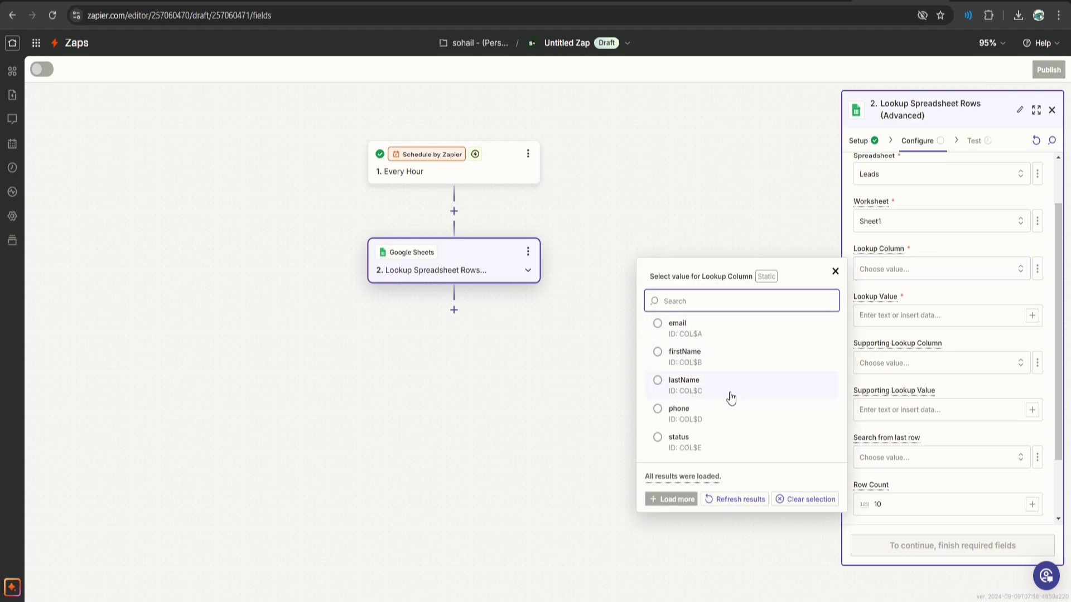
pyautogui.click(678, 440)
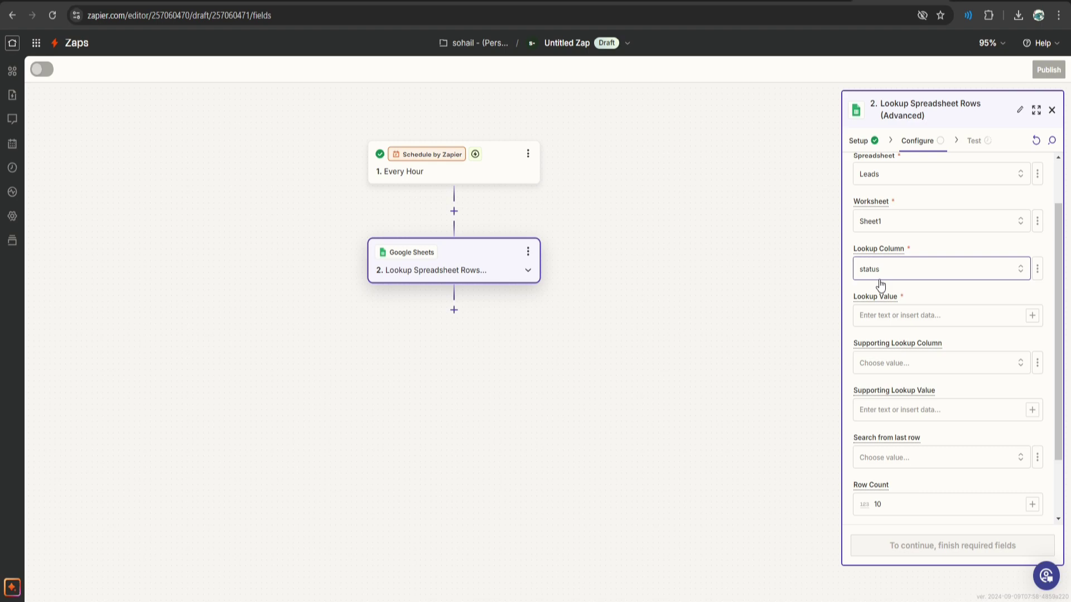
# Step: Search for status not_contacted and return up to 4 rows
pyautogui.click(911, 315)
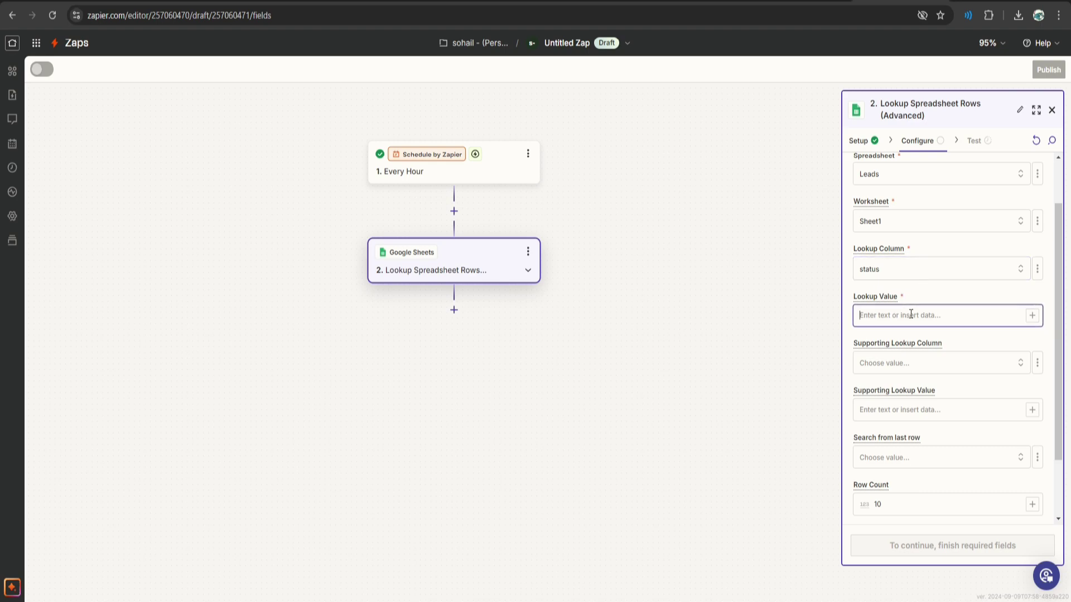
pyautogui.write('not')
pyautogui.scroll(-2, 911, 314)
pyautogui.click(881, 427)
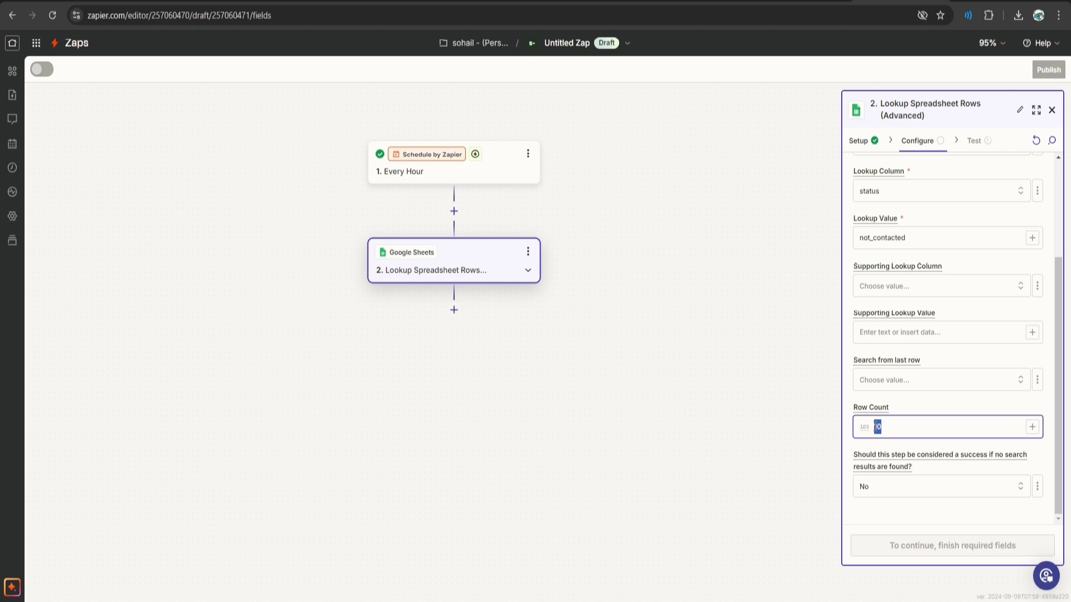
pyautogui.moveTo(882, 427); pyautogui.dragTo(873, 427)
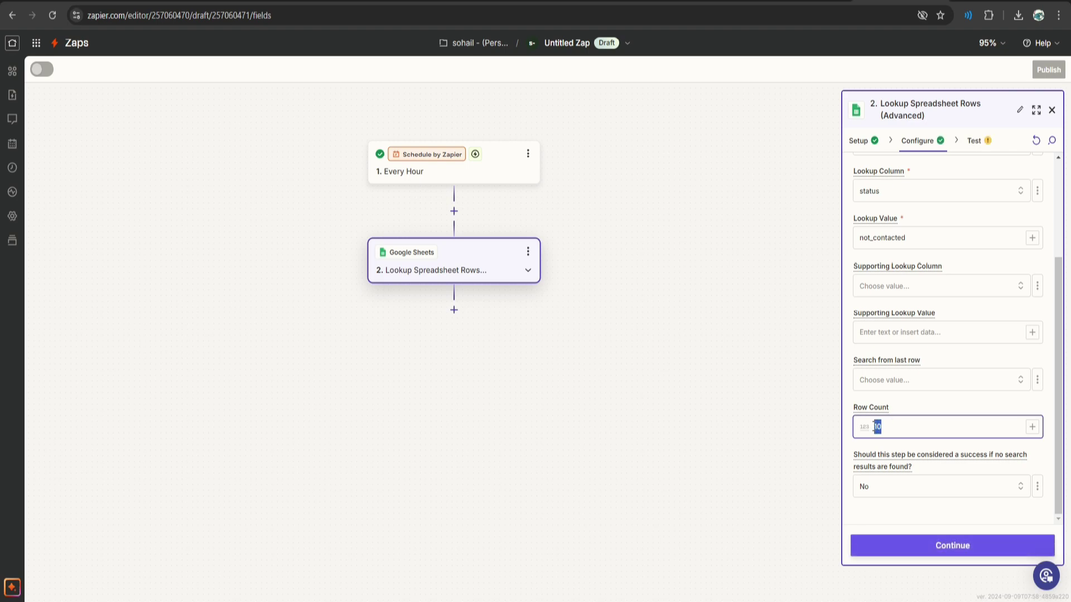
pyautogui.write('4')
pyautogui.hotkey('ctrl', 'a')
# Step: Run the lookup test and scroll through the four not_contacted lead rows returned
pyautogui.click(955, 546)
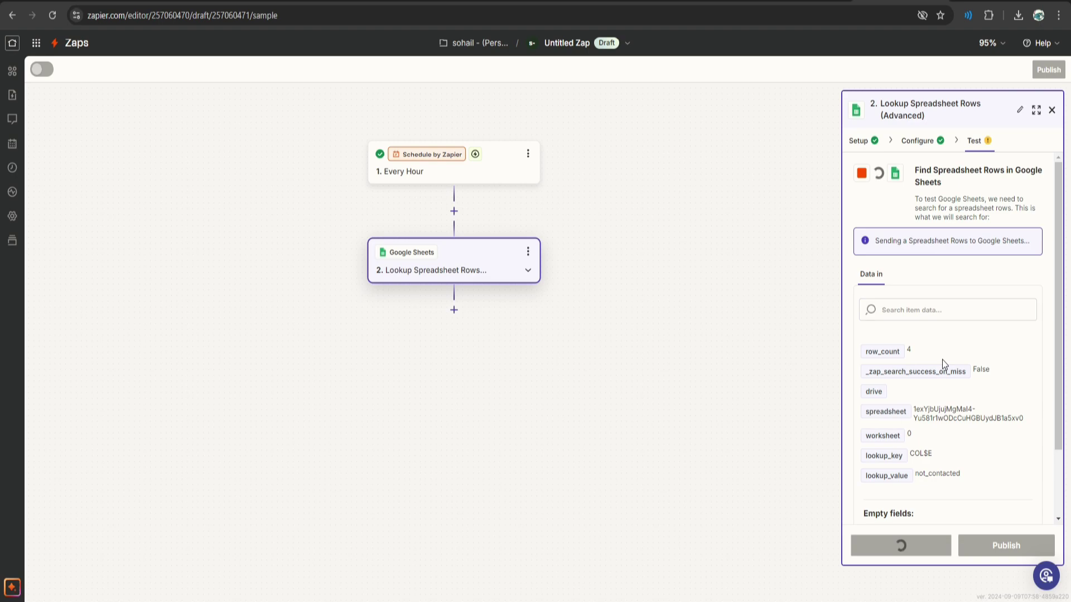
pyautogui.scroll(-2, 944, 358)
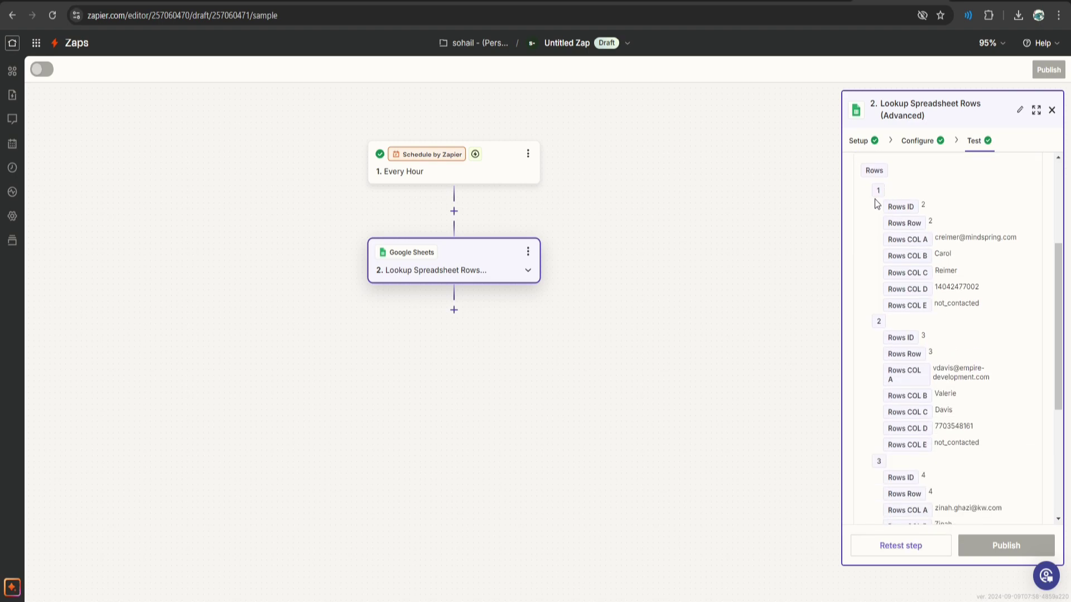
pyautogui.scroll(-4, 876, 203)
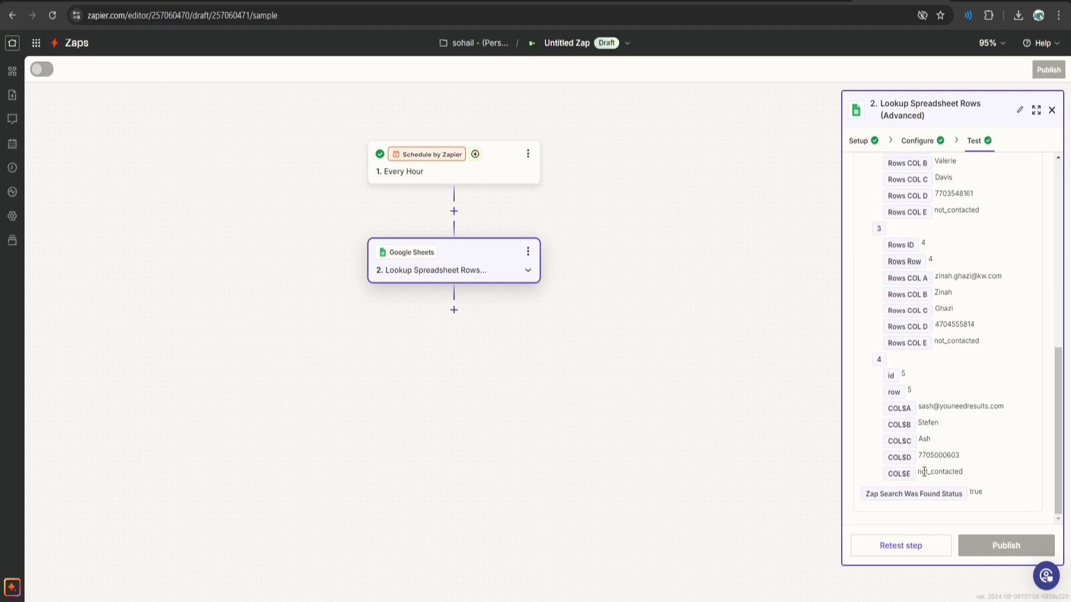
pyautogui.moveTo(922, 455); pyautogui.dragTo(939, 455)
pyautogui.scroll(-1, 535, 309)
# Step: Add a third step using Code by Zapier's Run Python action
pyautogui.click(444, 266)
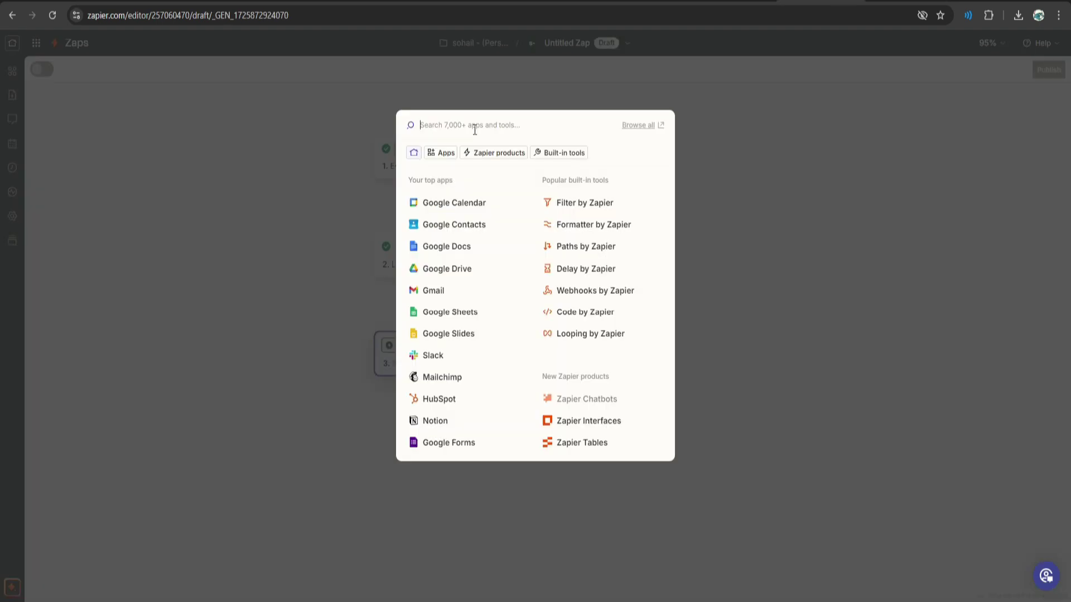
pyautogui.write('run javascript')
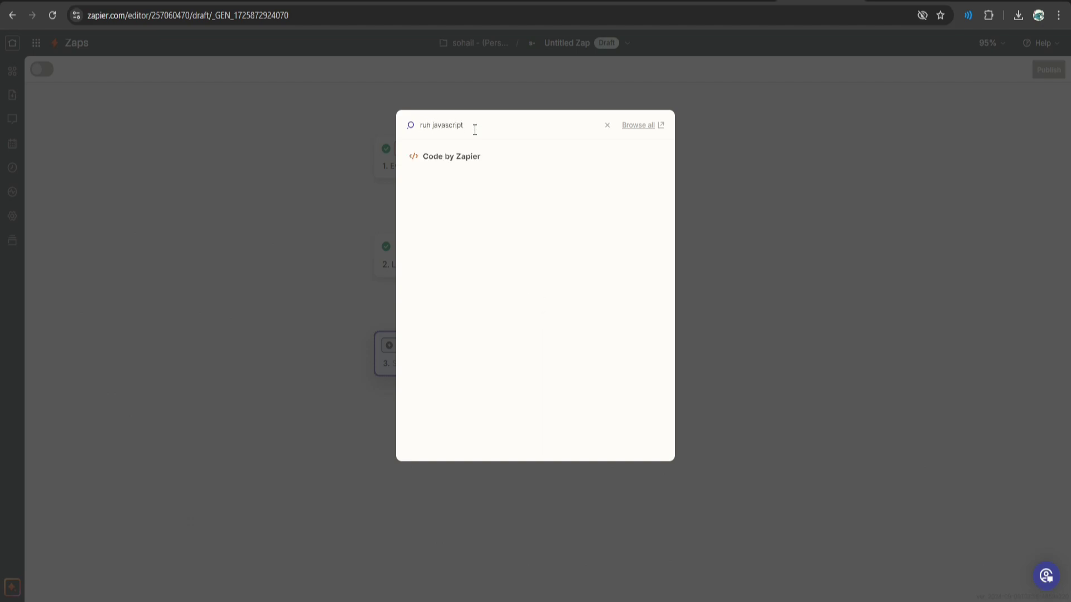
pyautogui.click(465, 156)
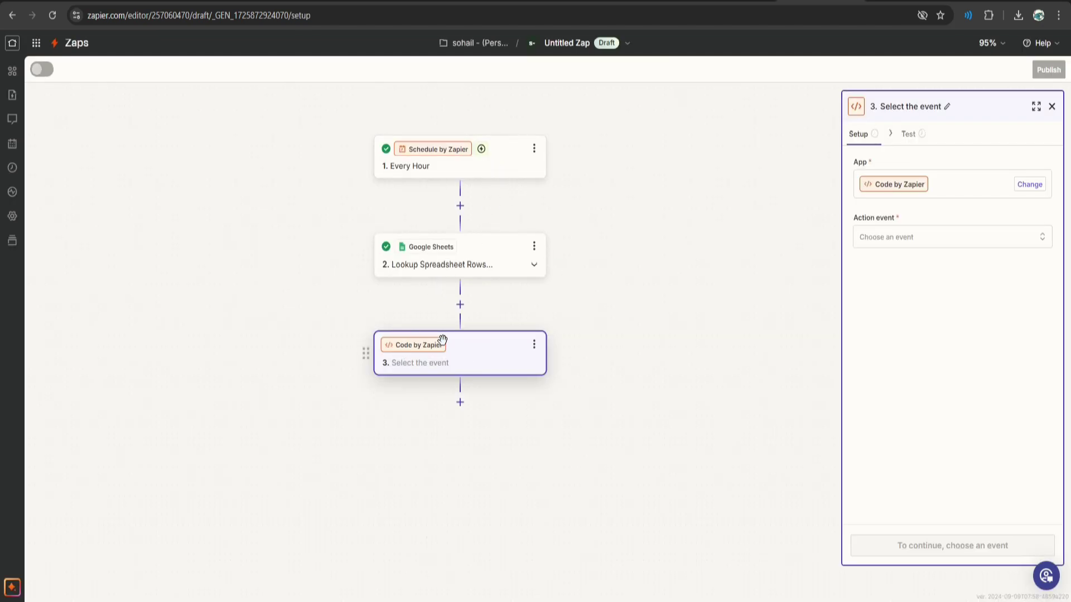
pyautogui.click(922, 237)
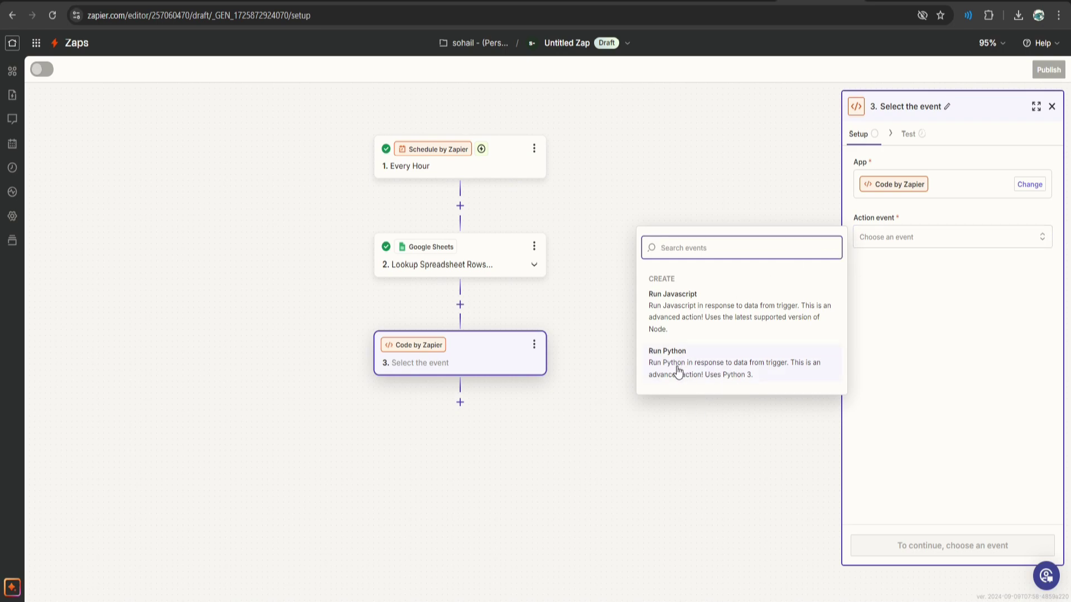
pyautogui.click(745, 378)
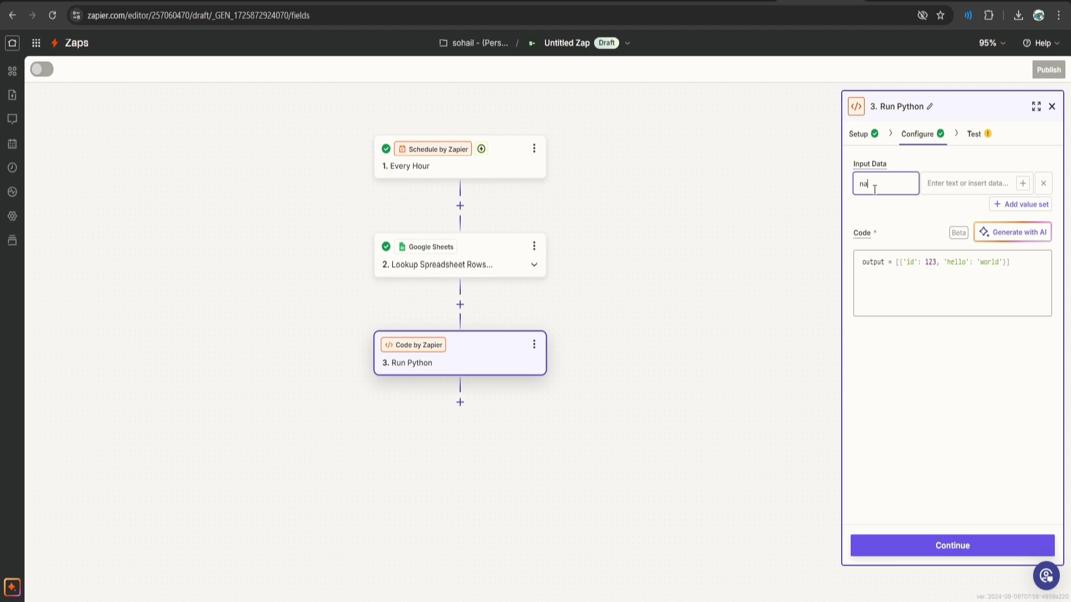
# Step: Add a 'names' input mapped to the lookup's Rows COL B first names
pyautogui.click(915, 185)
pyautogui.write('names')
pyautogui.click(948, 182)
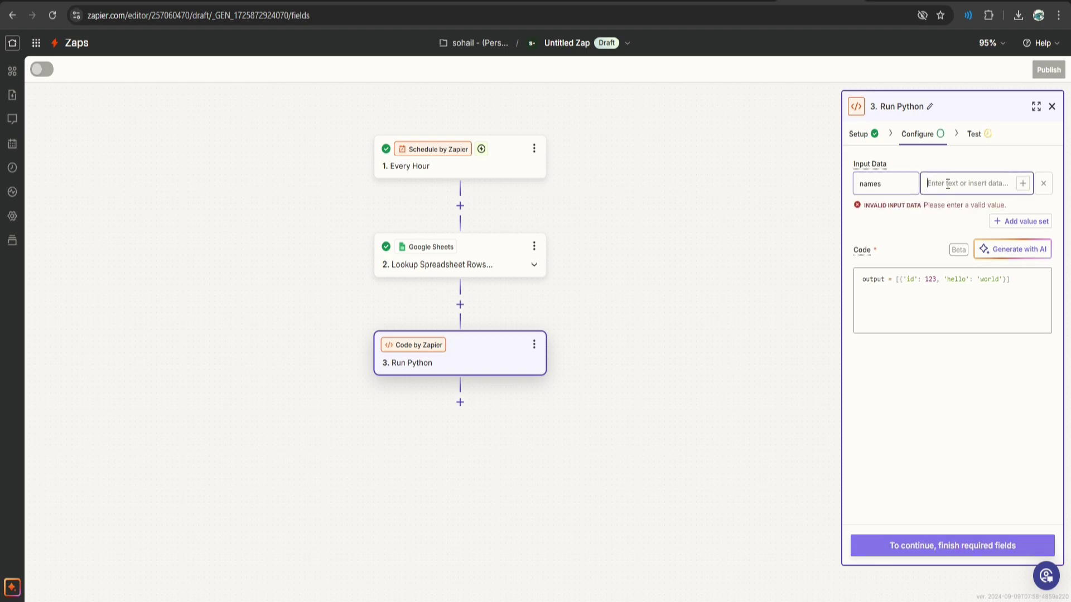
pyautogui.click(1022, 183)
pyautogui.click(731, 277)
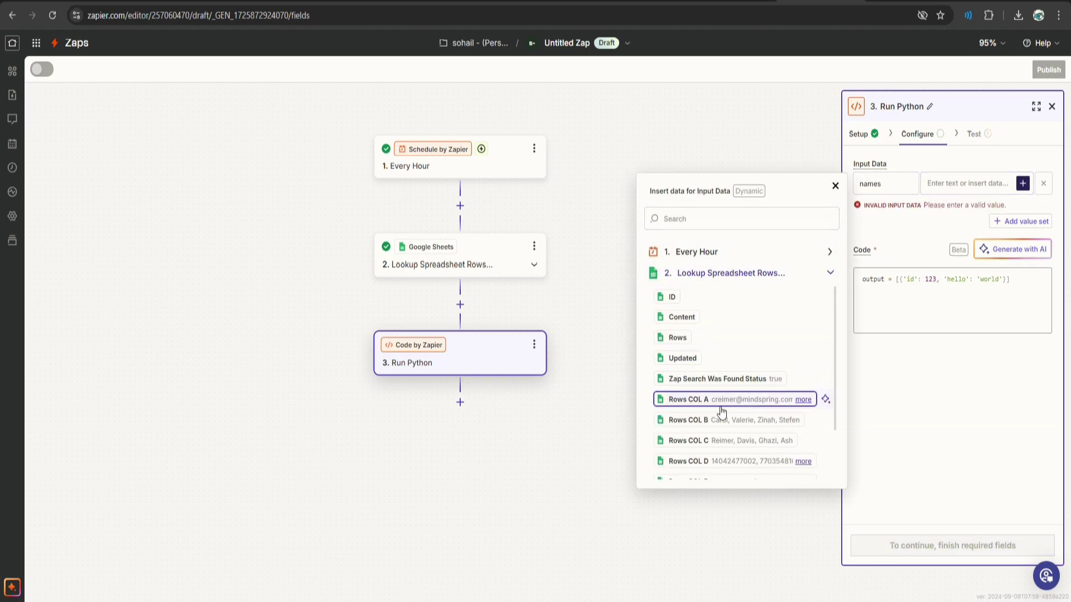
pyautogui.scroll(-1, 743, 376)
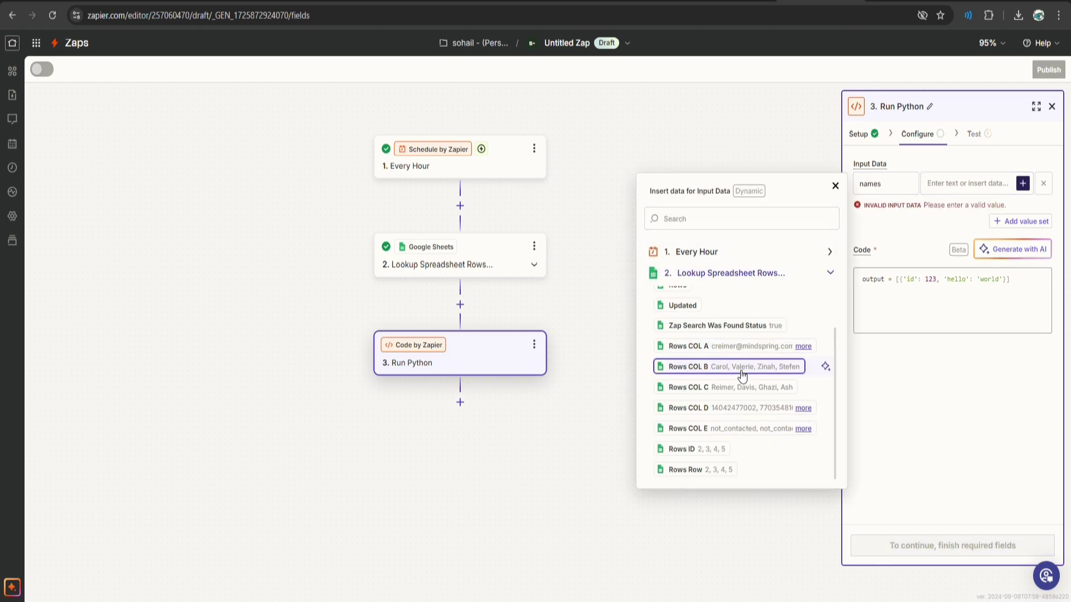
pyautogui.click(694, 372)
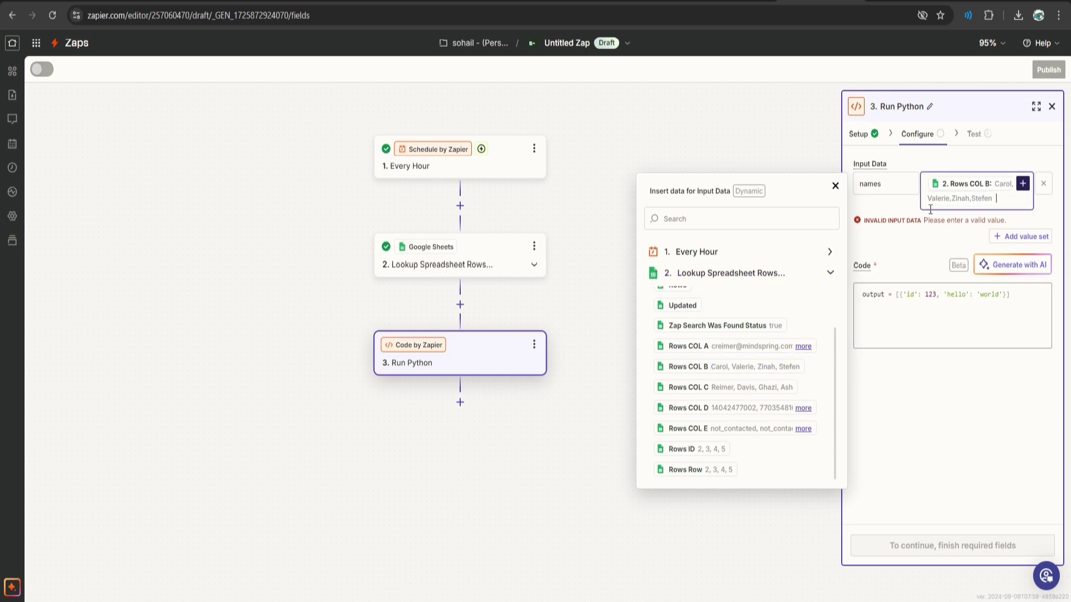
pyautogui.click(911, 232)
# Step: Add a 'phones' input mapped to the lookup's Rows COL D phone numbers
pyautogui.click(1014, 222)
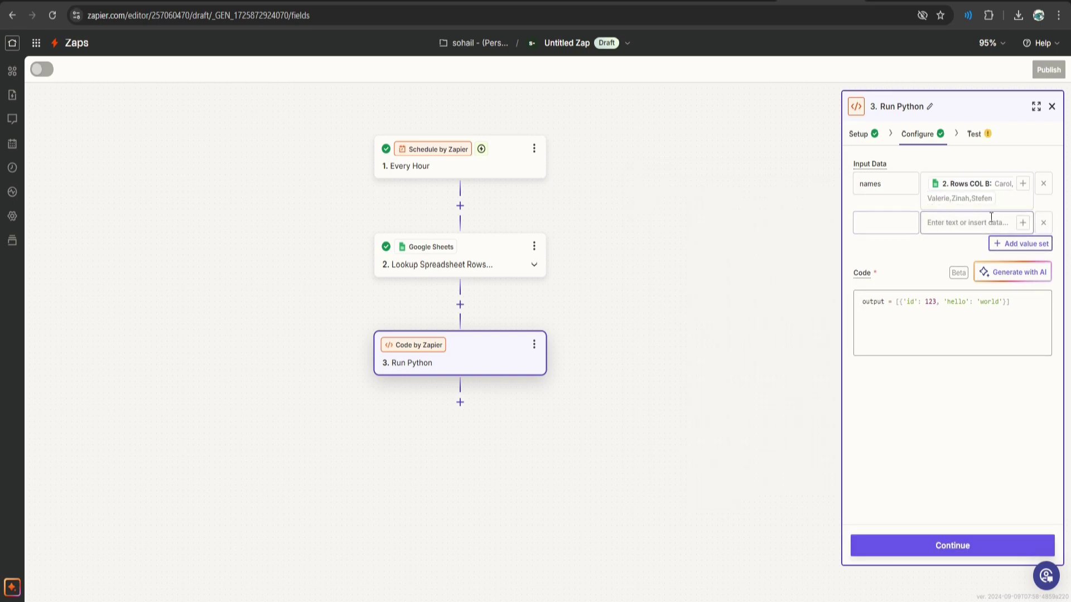
pyautogui.click(874, 223)
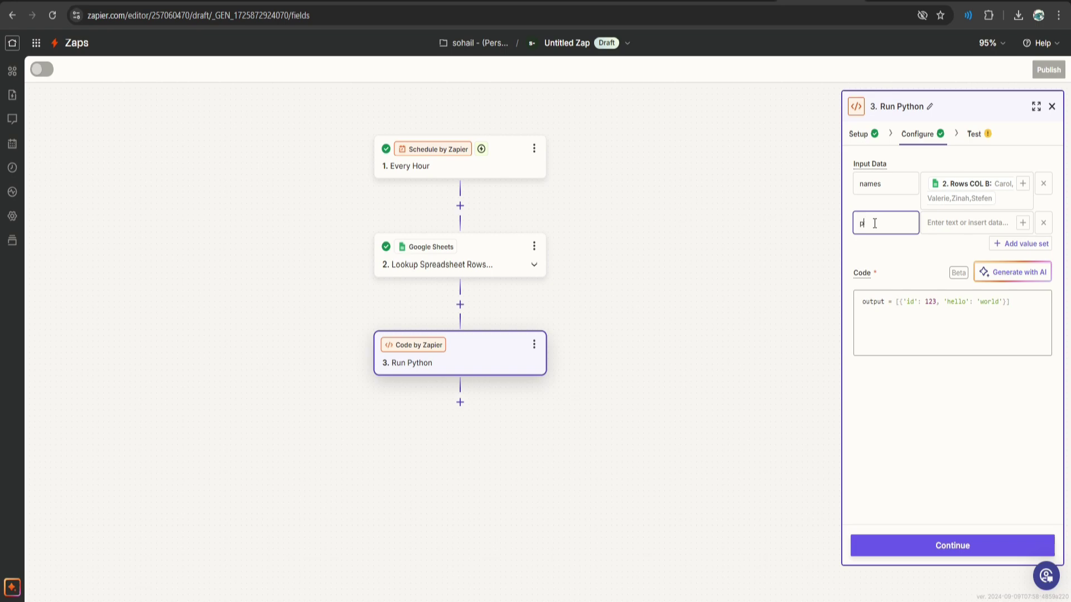
pyautogui.click(1023, 223)
pyautogui.click(749, 309)
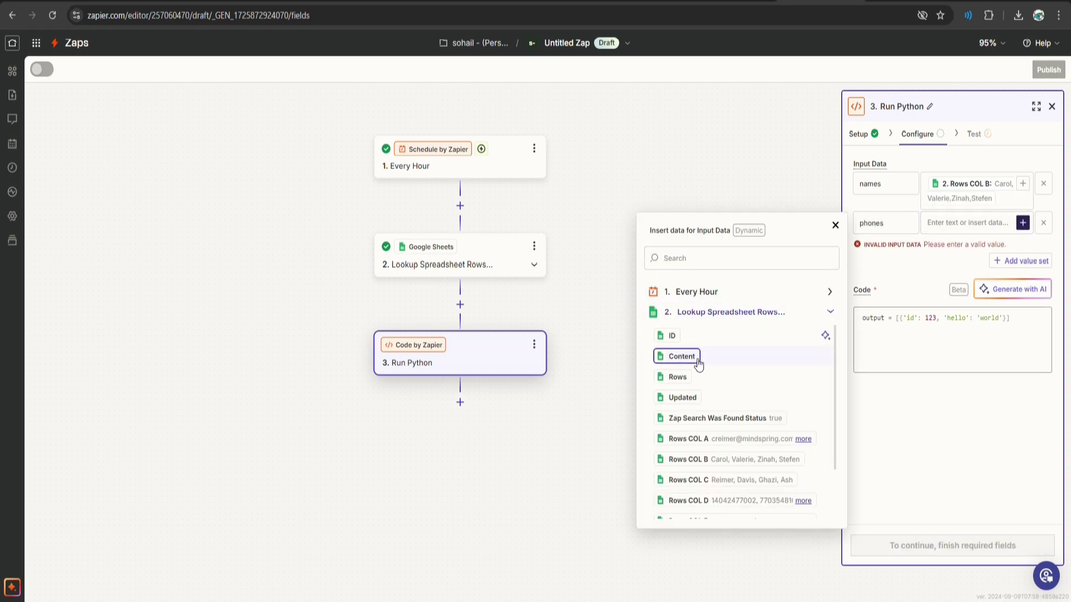
pyautogui.scroll(-2, 739, 446)
pyautogui.click(736, 449)
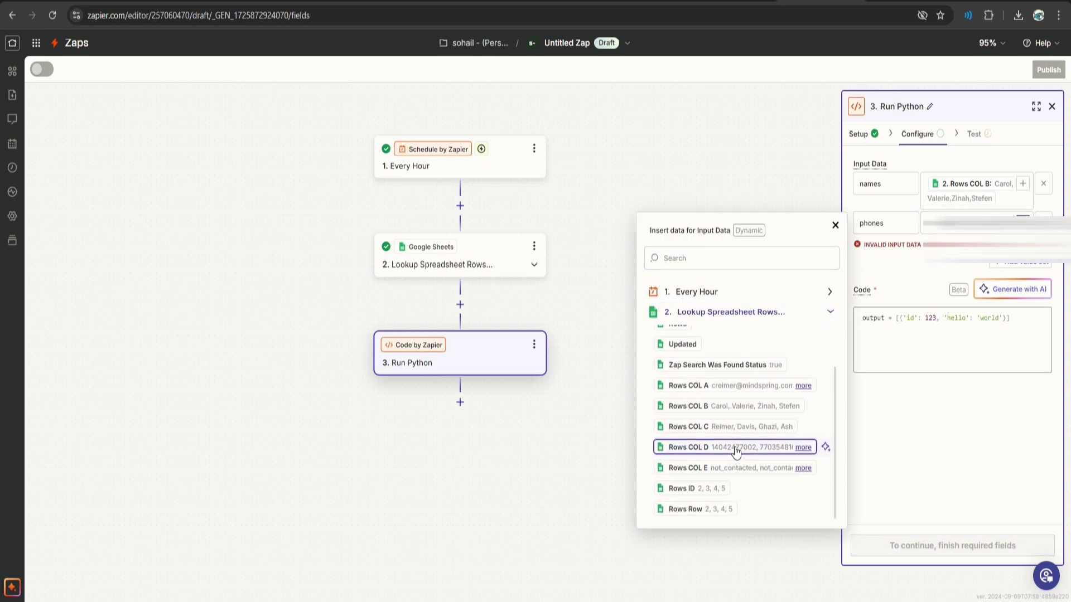
pyautogui.click(924, 297)
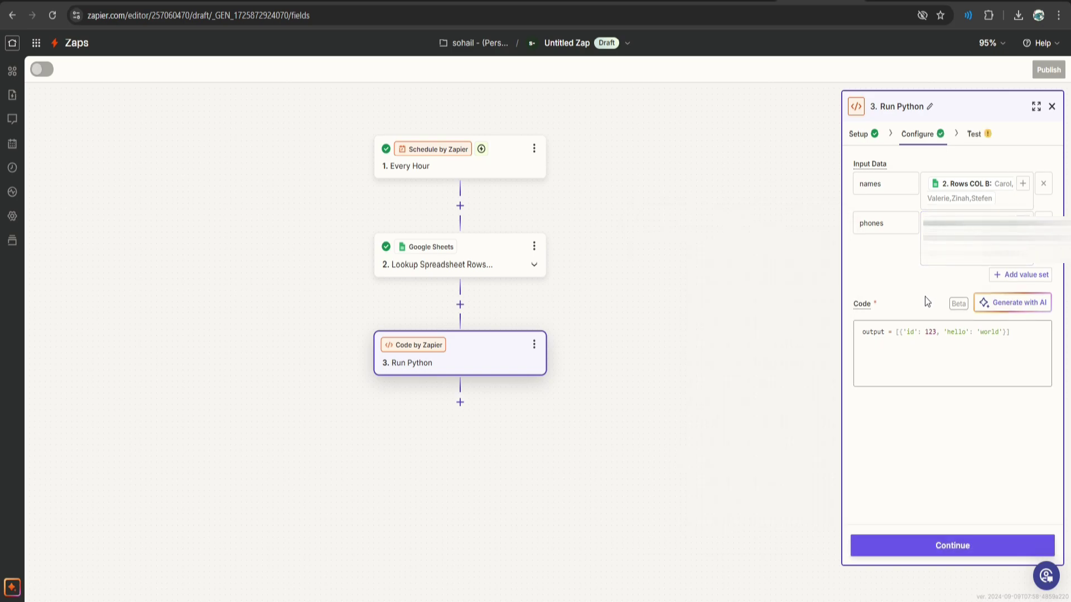
# Step: Delete all the sample code from the Code box
pyautogui.click(917, 339)
pyautogui.hotkey('ctrl', 'a')
pyautogui.press('BackSpace')
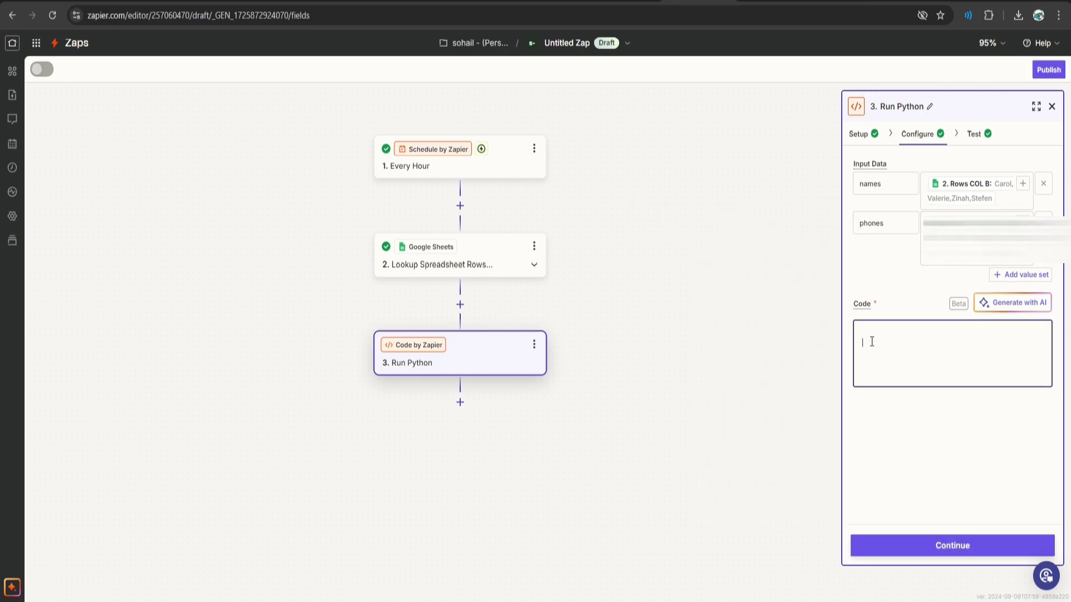
# Step: Paste the Vapi calling script and locate its auth_token and phone_number_id values
pyautogui.hotkey('ctrl', 'v')
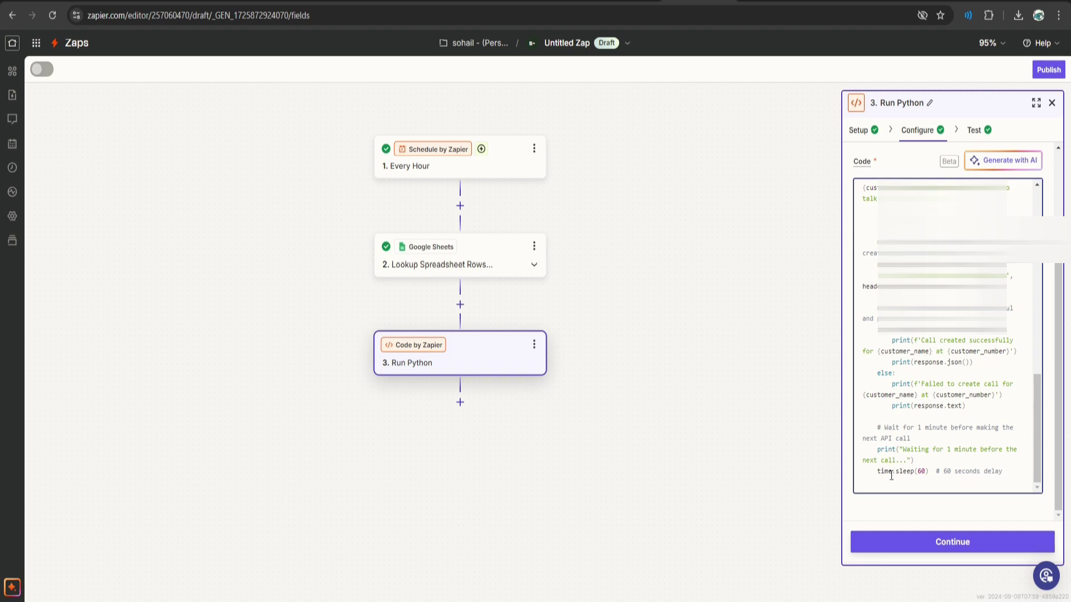
pyautogui.moveTo(891, 475); pyautogui.dragTo(863, 192)
pyautogui.click(973, 238)
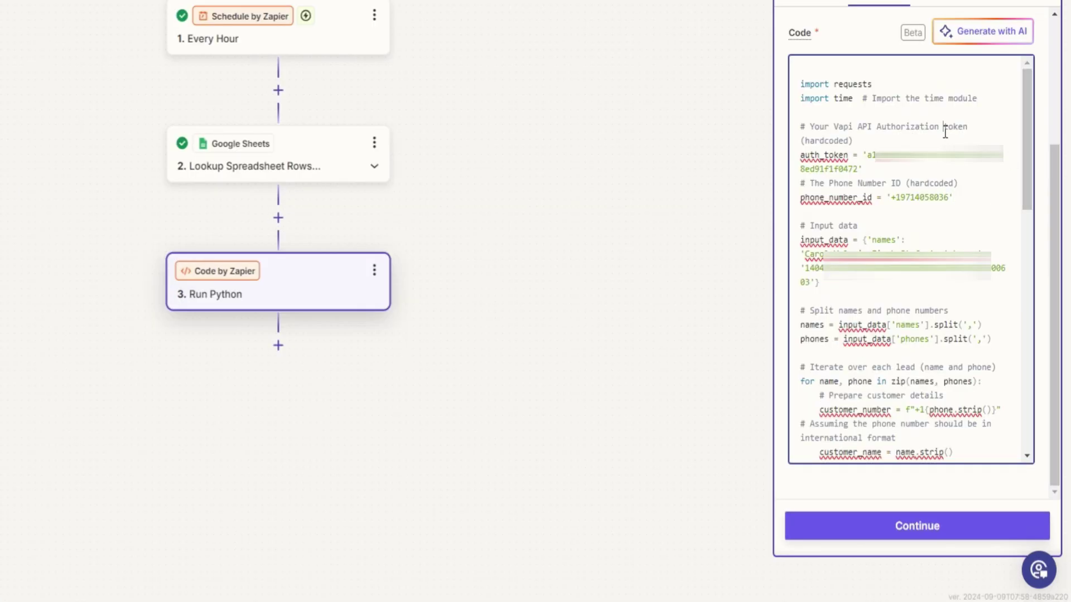
pyautogui.moveTo(800, 154); pyautogui.dragTo(849, 153)
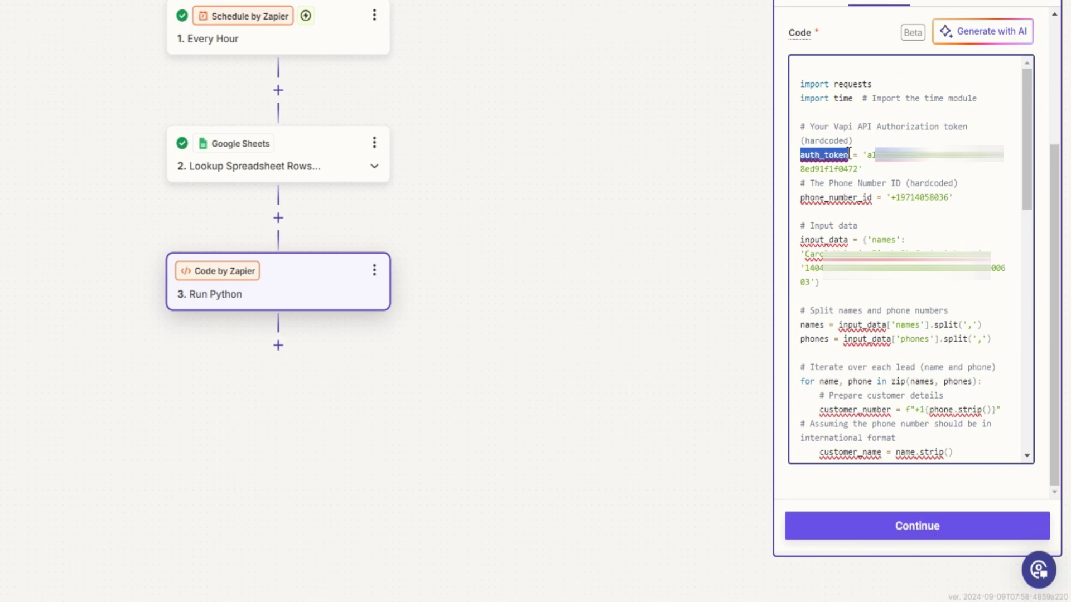
pyautogui.moveTo(802, 197); pyautogui.dragTo(868, 194)
pyautogui.moveTo(867, 155); pyautogui.dragTo(860, 167)
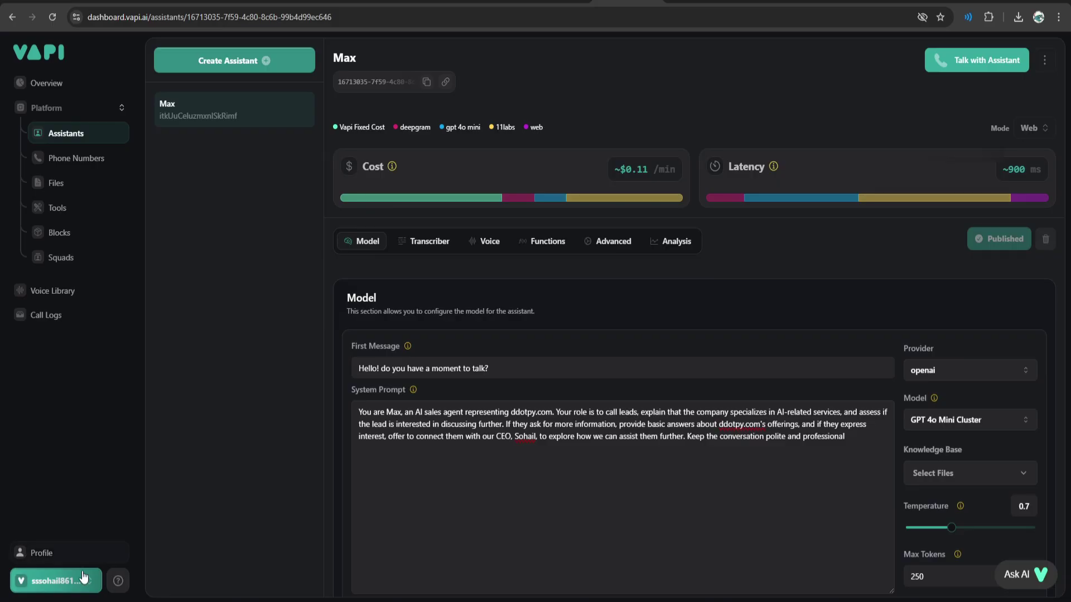
# Step: Copy the private API key from Vapi's API Keys page
pyautogui.click(82, 577)
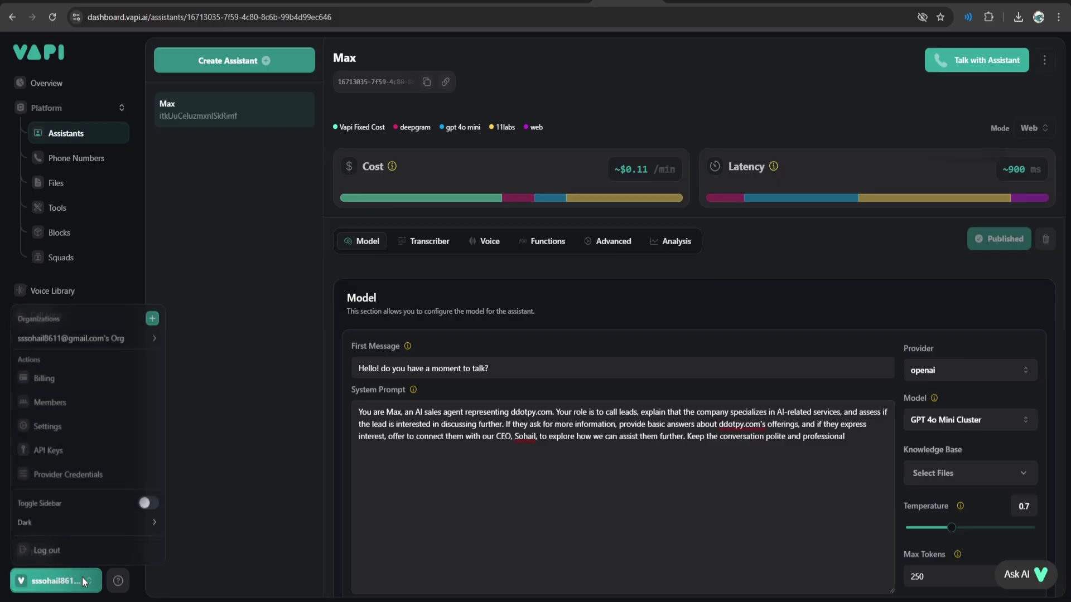
pyautogui.click(94, 449)
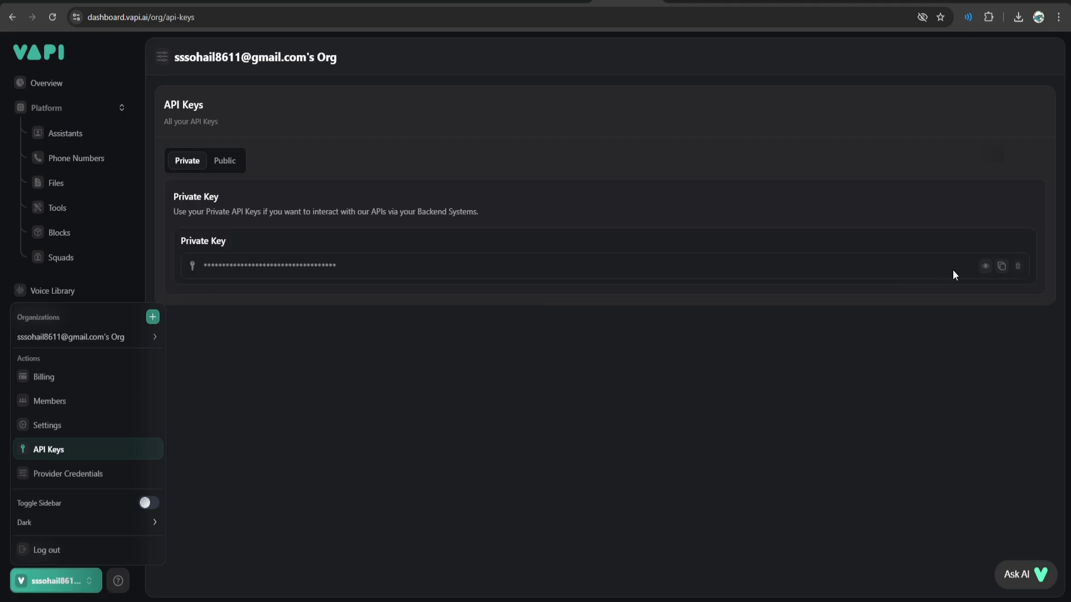
pyautogui.click(1001, 266)
# Step: Paste the copied Vapi private key over the old auth_token string in the Zapier script
pyautogui.click(870, 5)
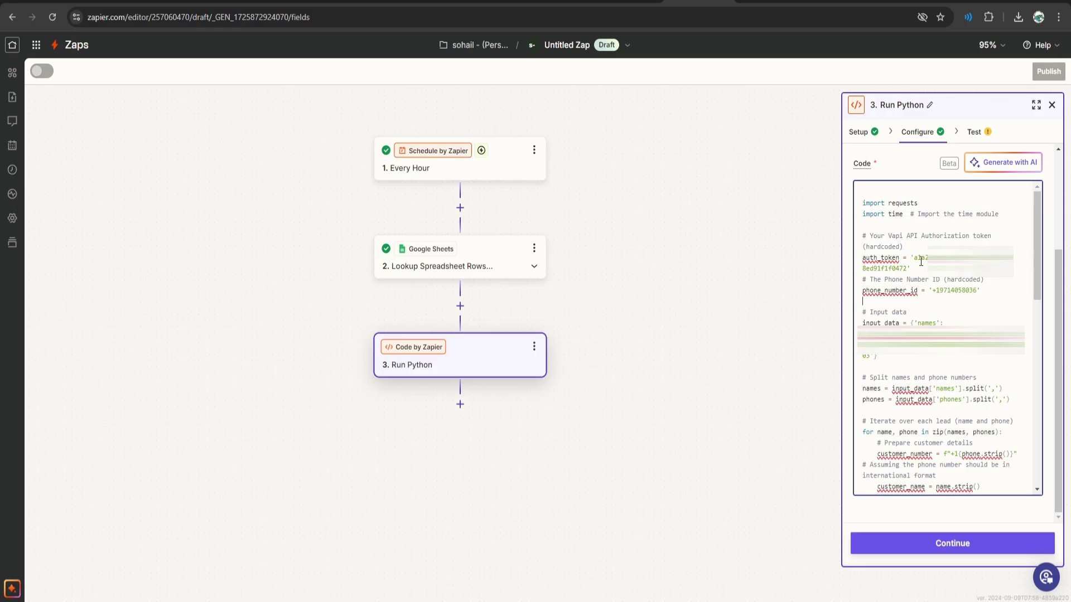
pyautogui.moveTo(913, 257); pyautogui.dragTo(905, 267)
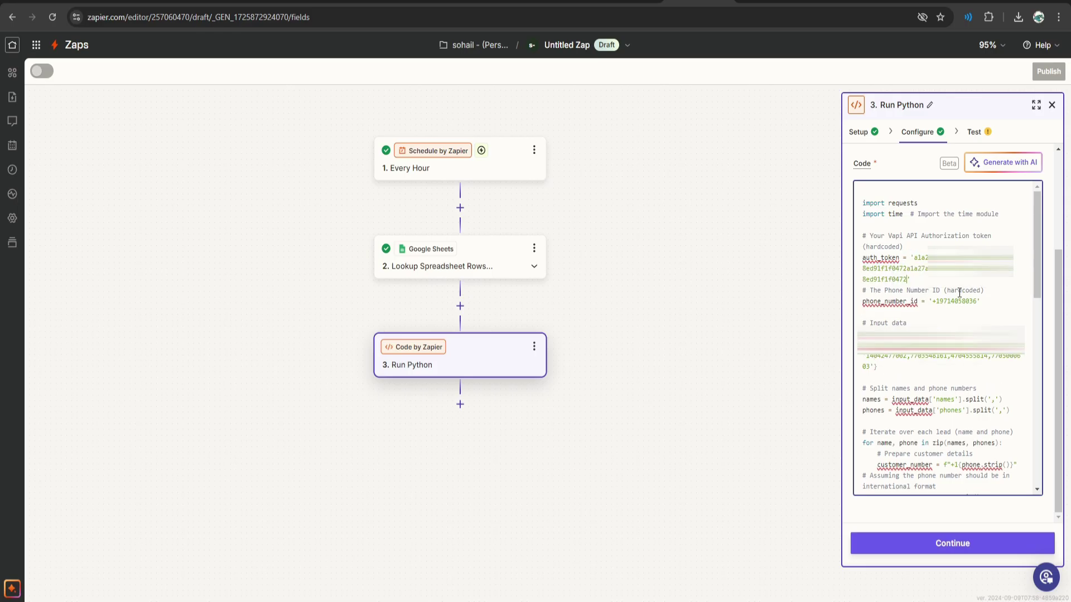
pyautogui.click(925, 268)
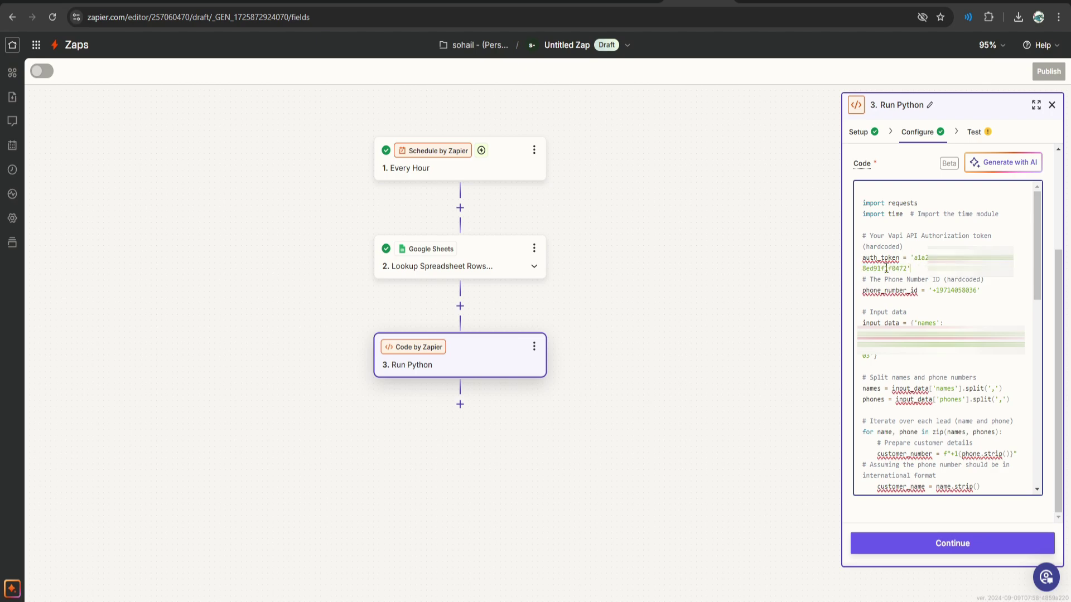
pyautogui.moveTo(867, 291); pyautogui.dragTo(912, 290)
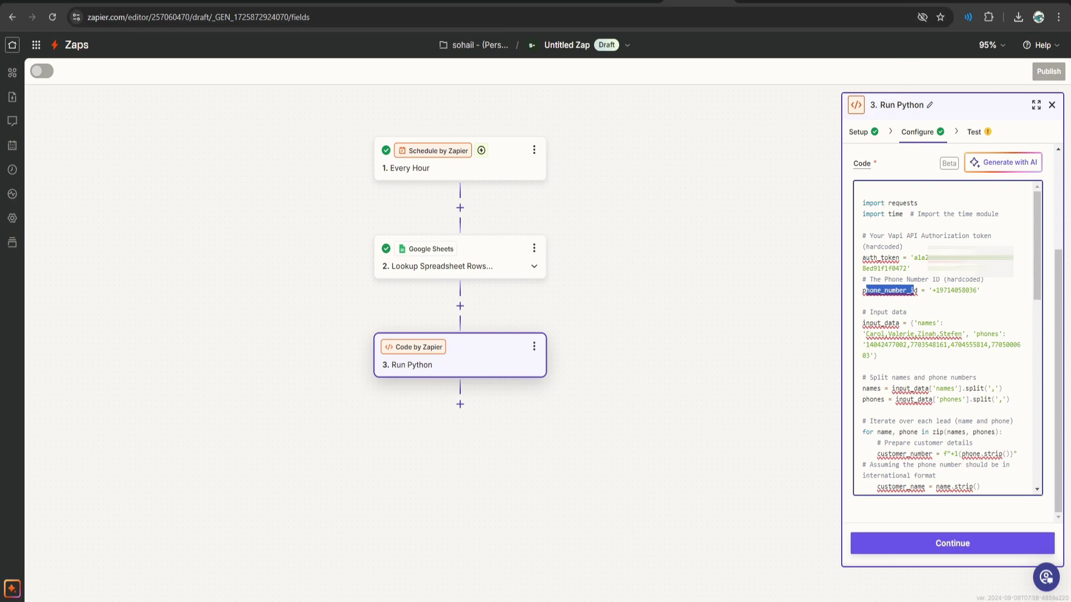
# Step: Open Vapi's Phone Numbers page and copy the purchased number's ID
pyautogui.click(627, 3)
pyautogui.click(76, 164)
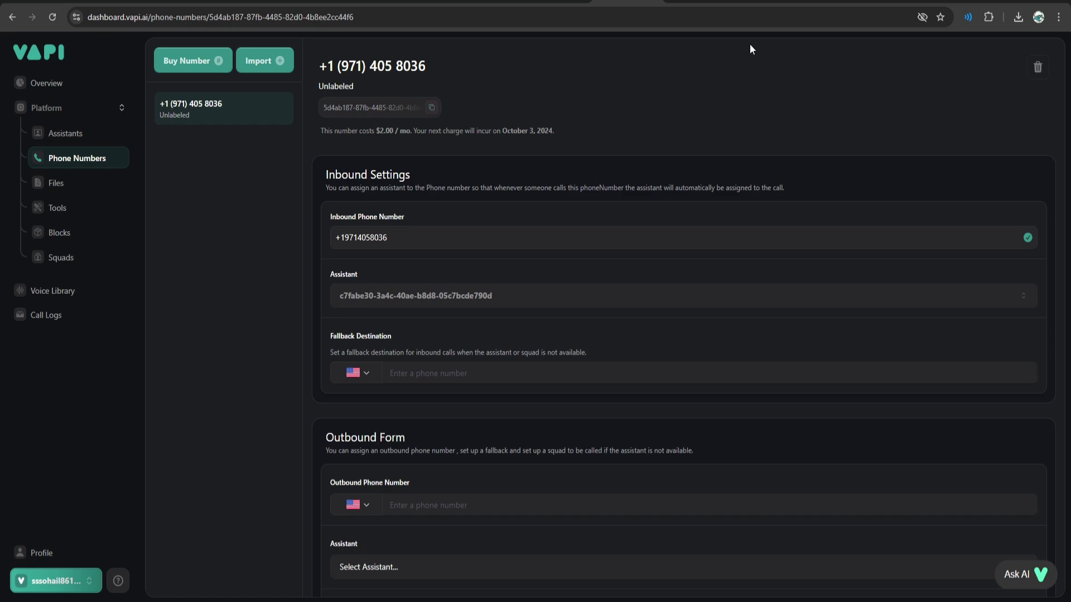
pyautogui.moveTo(854, 232); pyautogui.dragTo(933, 240)
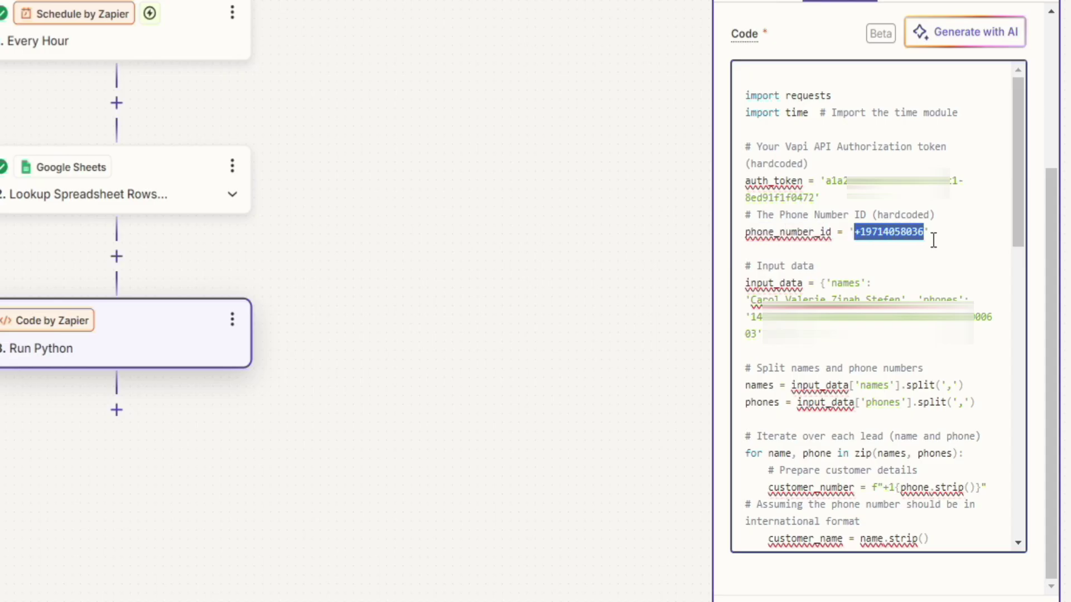
# Step: Paste the Vapi phone number ID as the phone_number_id value
pyautogui.hotkey('ctrl', 'v')
pyautogui.moveTo(751, 232); pyautogui.dragTo(799, 234)
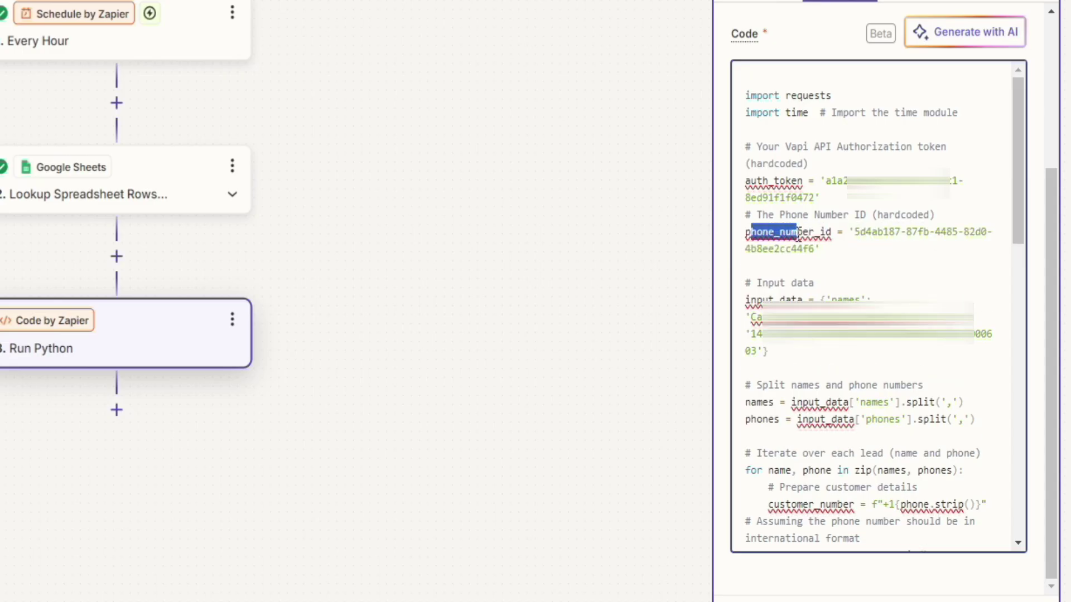
pyautogui.tripleClick(799, 233)
pyautogui.click(840, 249)
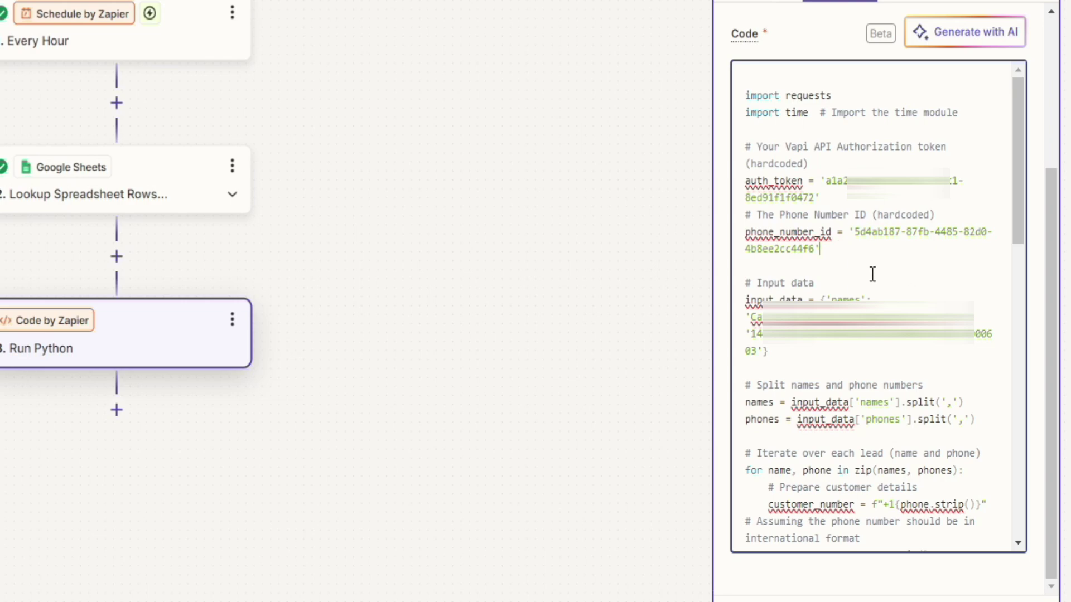
pyautogui.moveTo(832, 181); pyautogui.dragTo(832, 196)
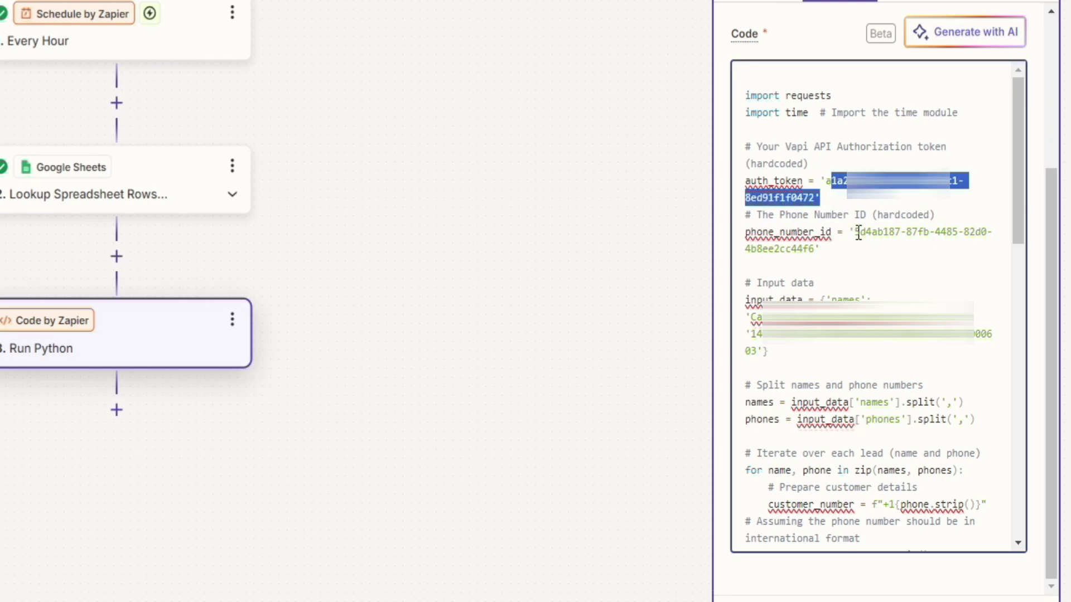
pyautogui.moveTo(857, 233); pyautogui.dragTo(831, 248)
pyautogui.click(835, 247)
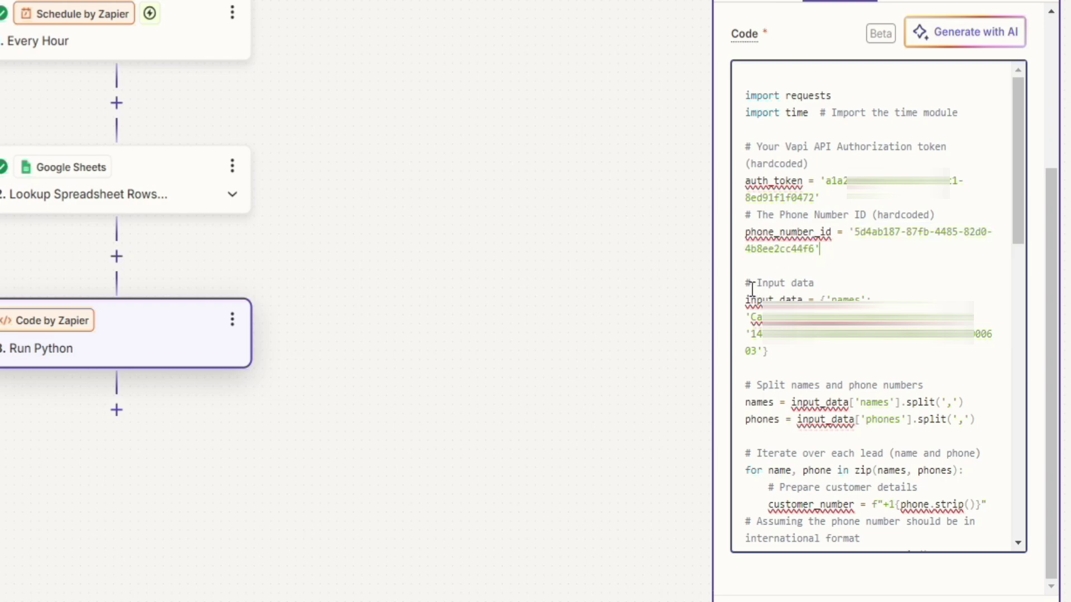
# Step: Delete the hardcoded # Input data block and its input_data assignment
pyautogui.moveTo(775, 351); pyautogui.dragTo(745, 298)
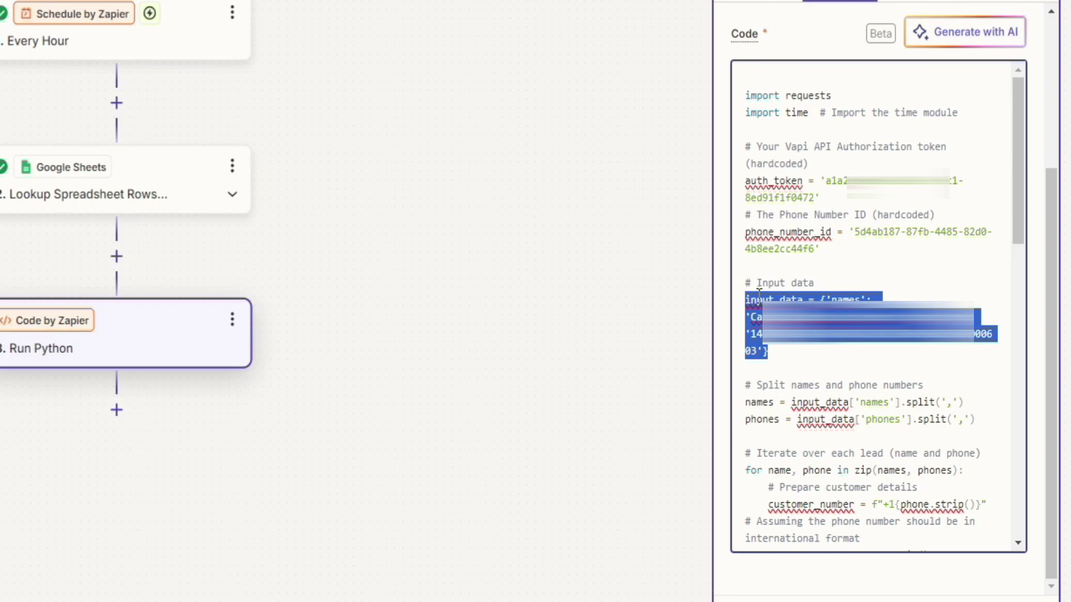
pyautogui.click(760, 295)
pyautogui.doubleClick(767, 296)
pyautogui.click(769, 299)
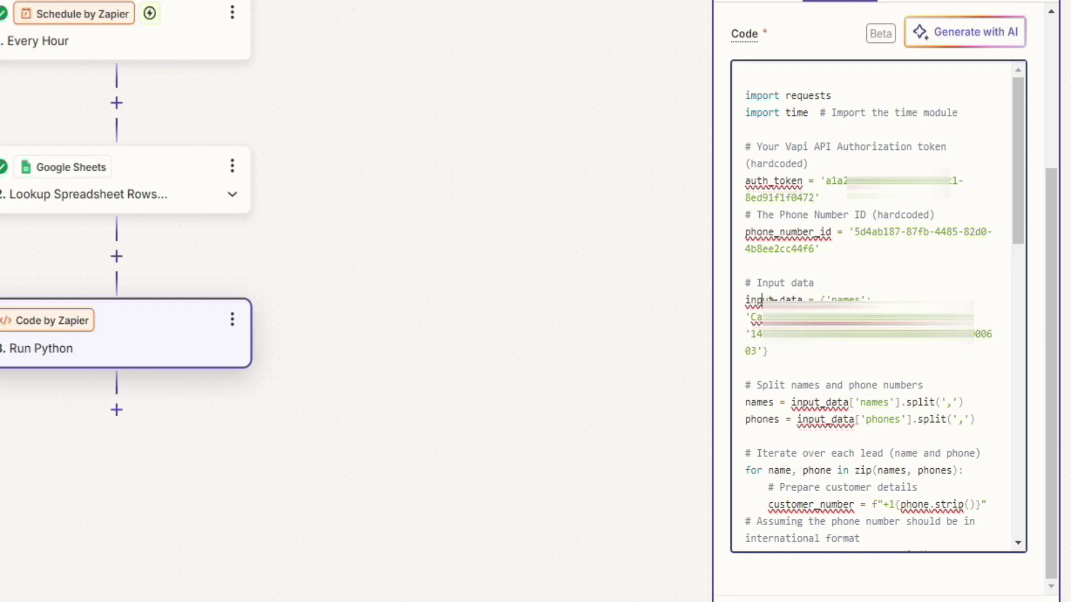
pyautogui.doubleClick(768, 299)
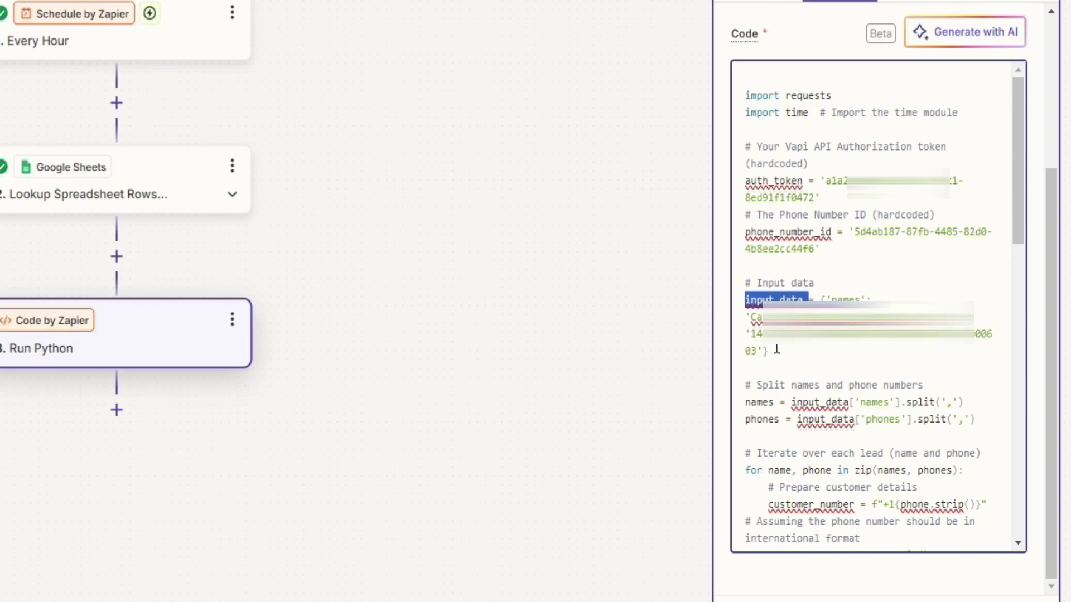
pyautogui.moveTo(776, 350); pyautogui.dragTo(743, 285)
pyautogui.press('BackSpace')
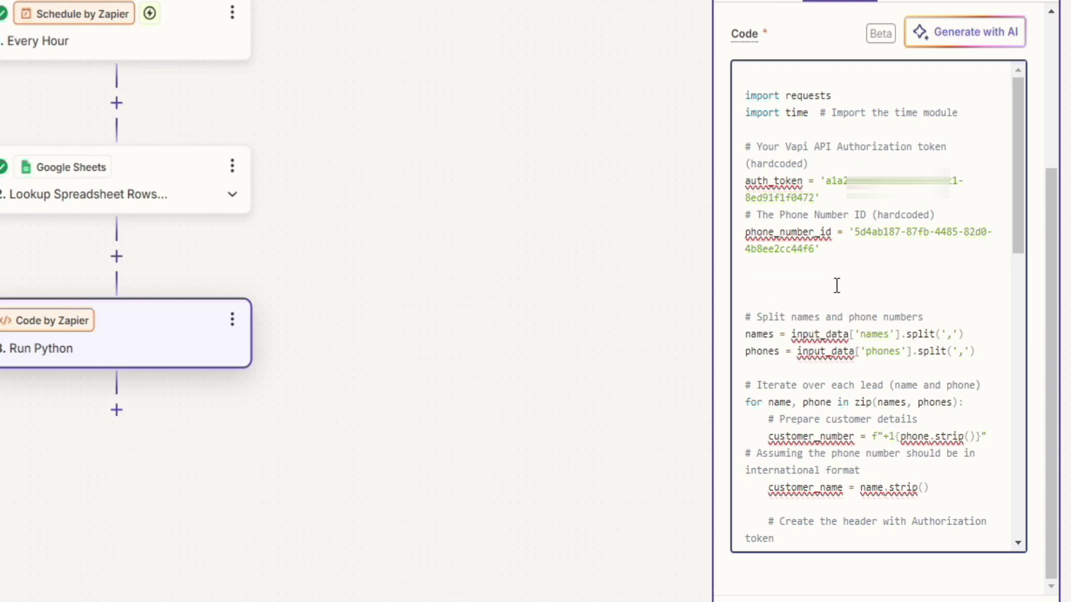
# Step: Review the call payload's assistantOverrides and the firstMessage greeting with customer_name
pyautogui.scroll(-9, 836, 285)
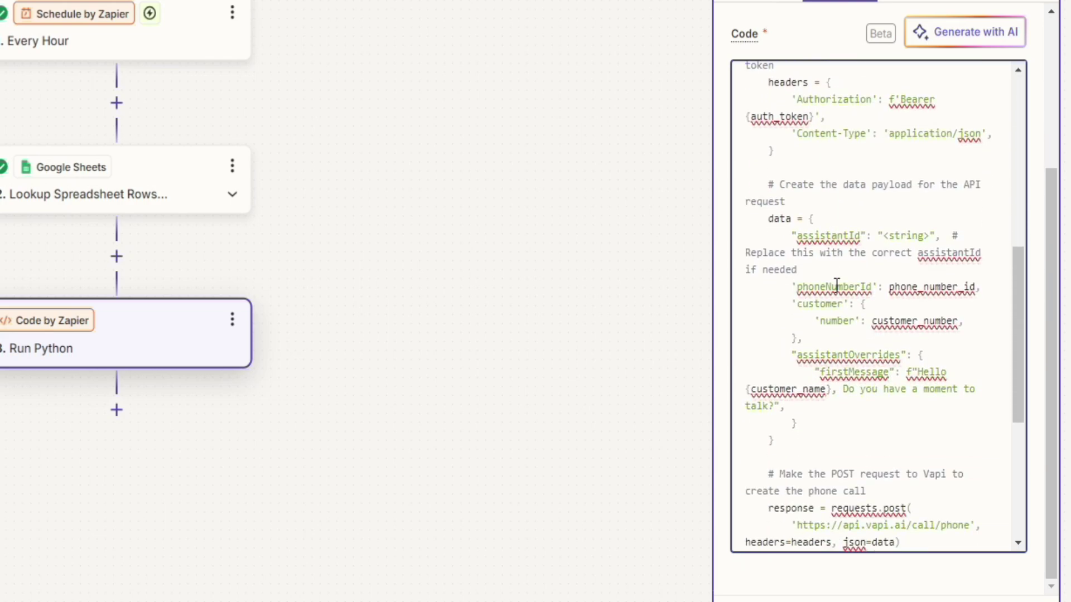
pyautogui.scroll(-3, 887, 400)
pyautogui.moveTo(796, 231); pyautogui.dragTo(900, 233)
pyautogui.click(886, 230)
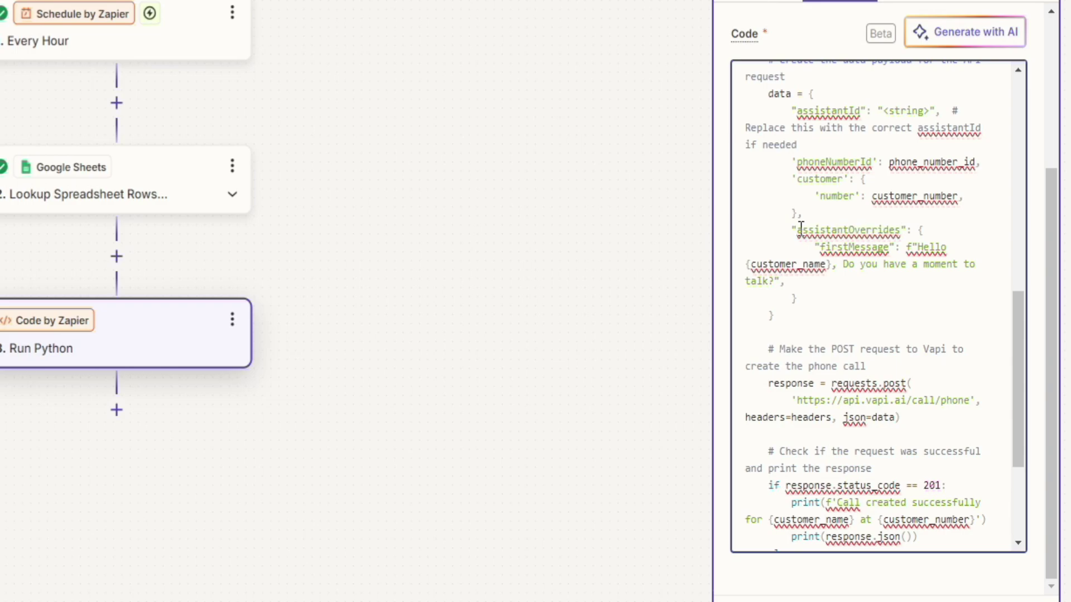
pyautogui.moveTo(797, 231); pyautogui.dragTo(899, 230)
pyautogui.moveTo(821, 247); pyautogui.dragTo(928, 247)
pyautogui.doubleClick(795, 265)
pyautogui.click(814, 290)
pyautogui.doubleClick(803, 265)
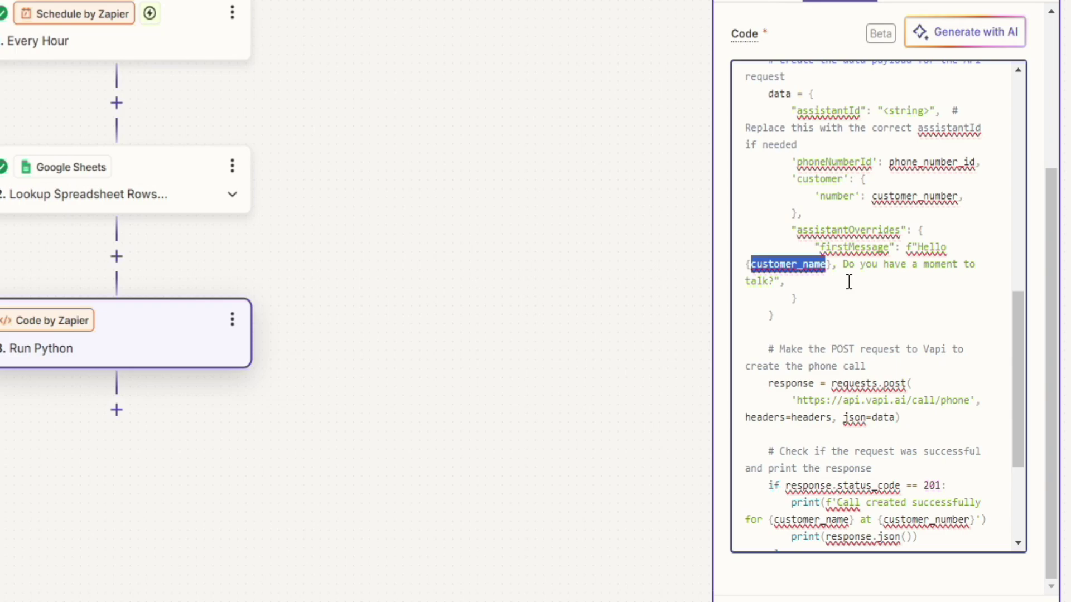
pyautogui.click(848, 263)
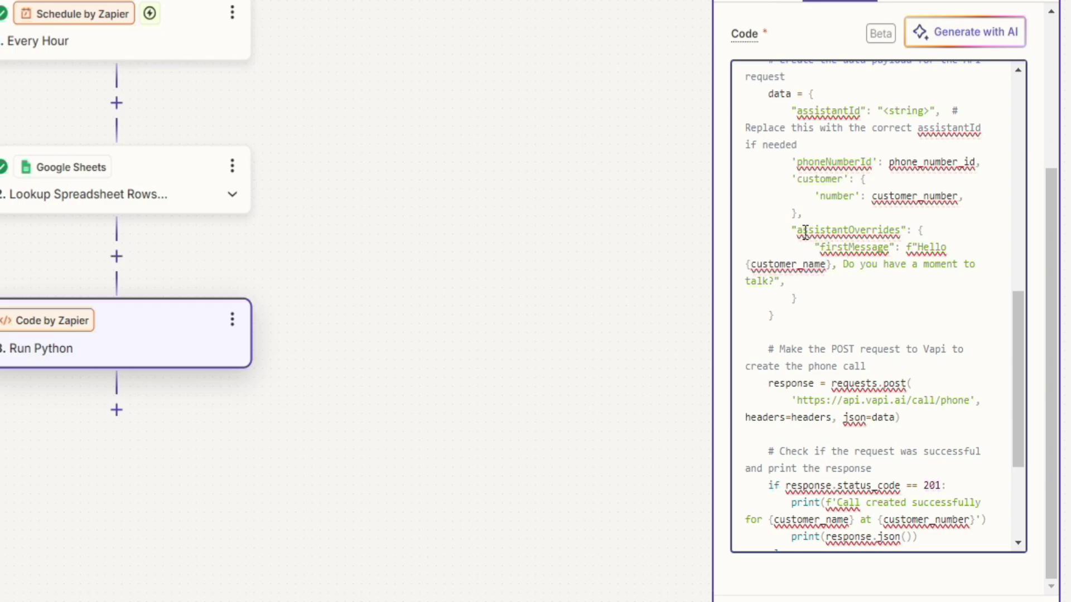
pyautogui.moveTo(801, 230); pyautogui.dragTo(815, 268)
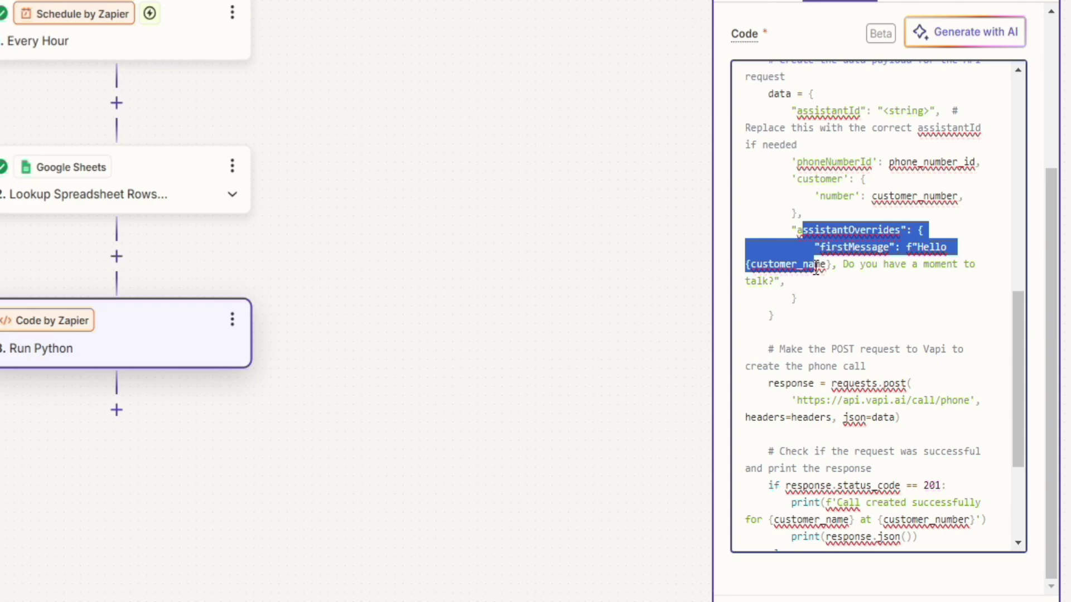
# Step: Test the Run Python step and read the 'assistantId must be a UUID' error
pyautogui.click(968, 545)
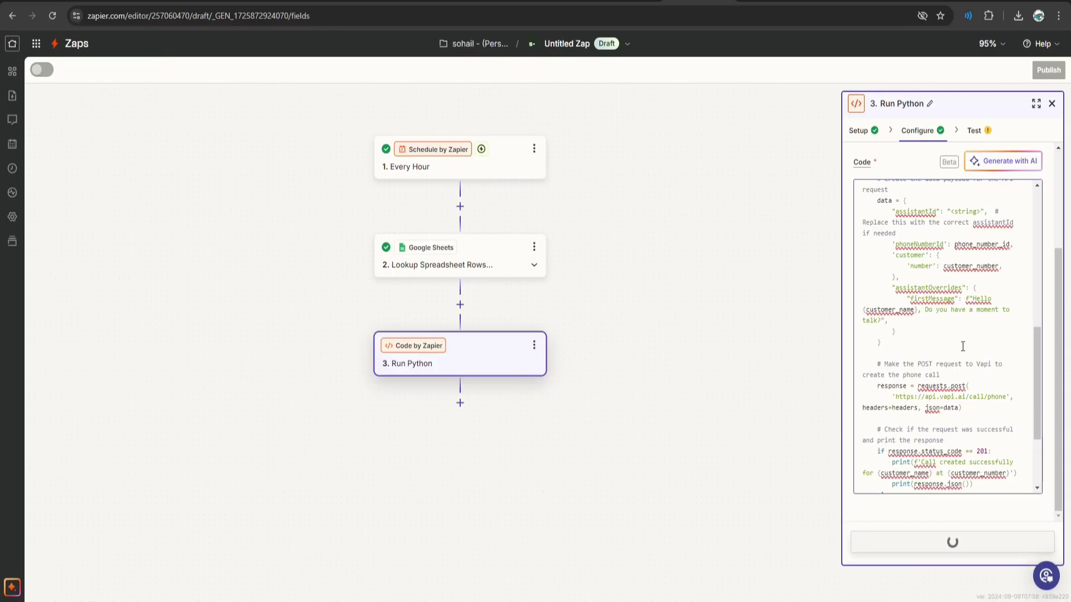
pyautogui.scroll(-2, 932, 463)
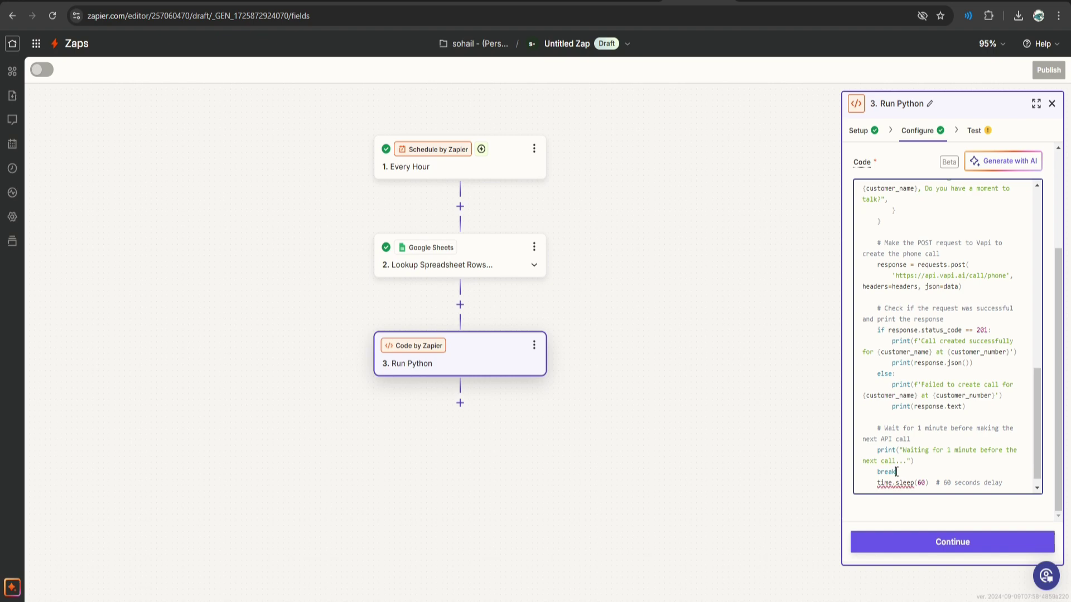
pyautogui.moveTo(896, 471); pyautogui.dragTo(880, 473)
pyautogui.click(962, 542)
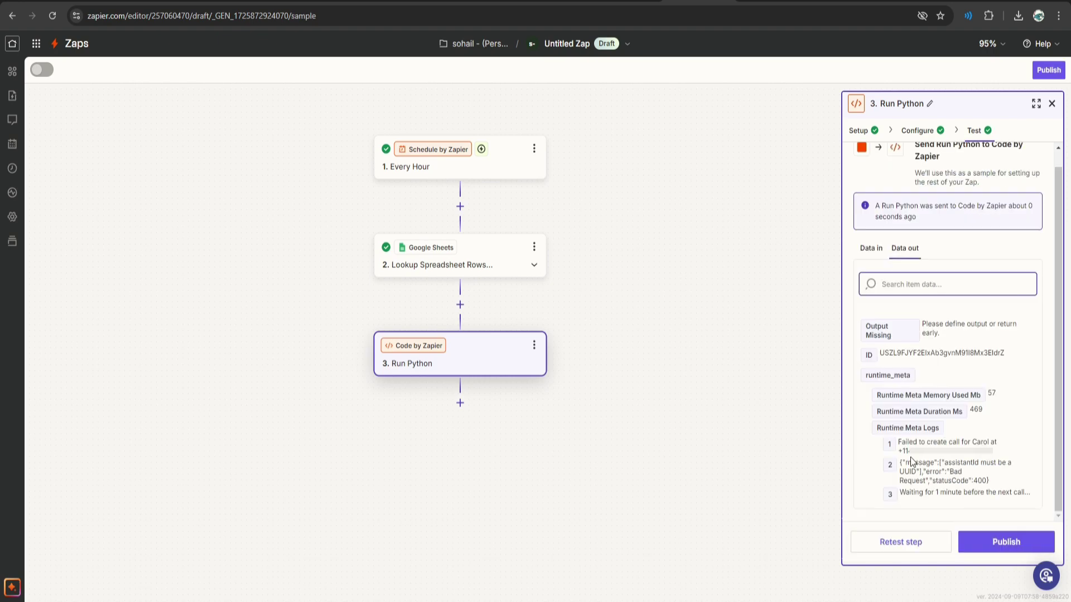
pyautogui.moveTo(943, 462); pyautogui.dragTo(912, 470)
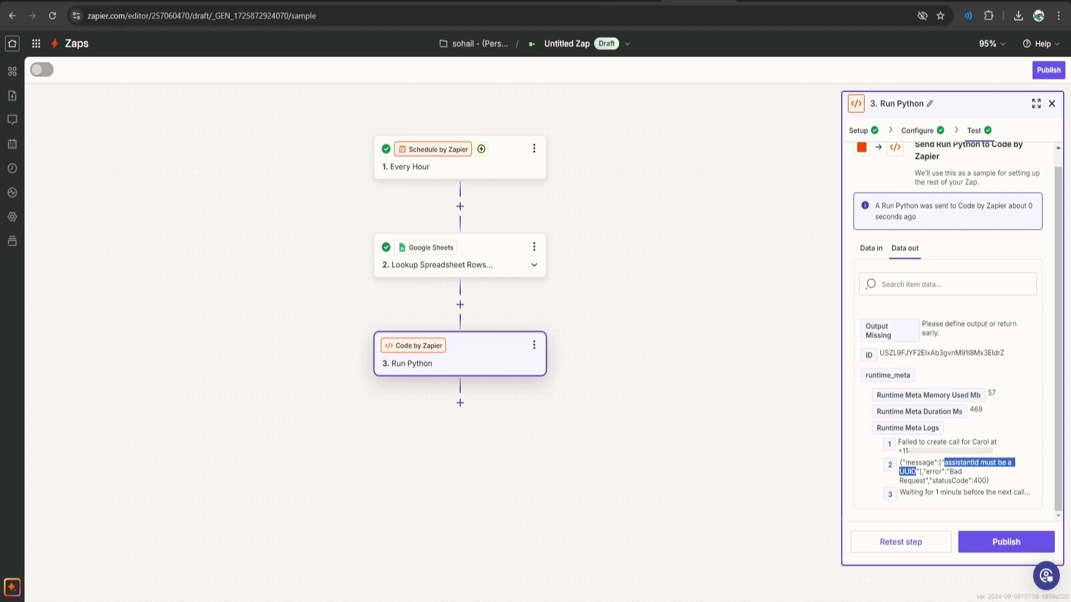
# Step: Copy assistant Max's ID from Vapi's Assistants list
pyautogui.hotkey('ctrl', 'Tab')
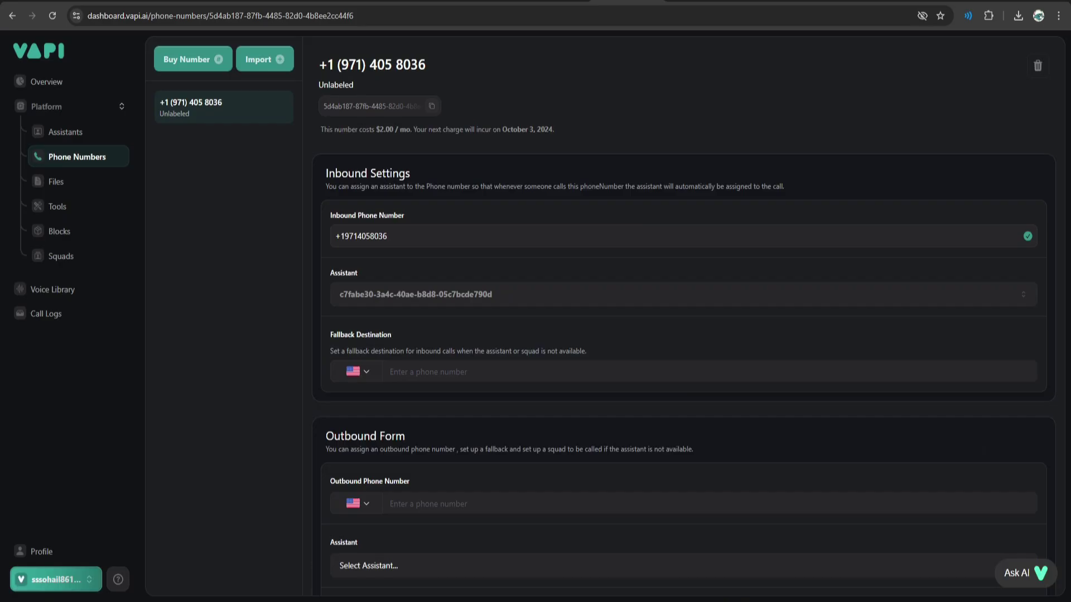
pyautogui.click(79, 136)
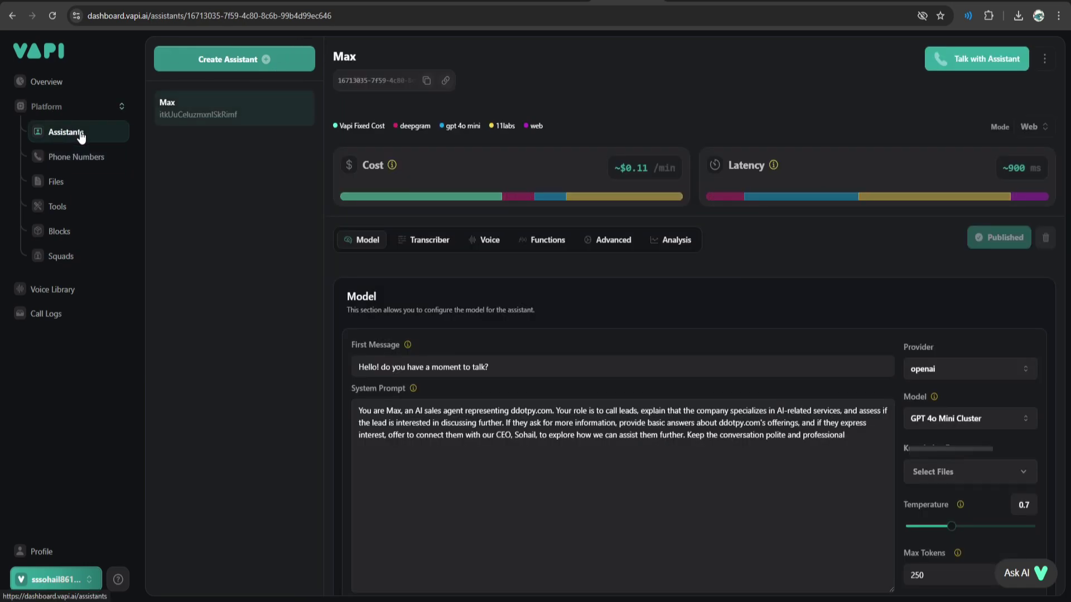
pyautogui.click(427, 82)
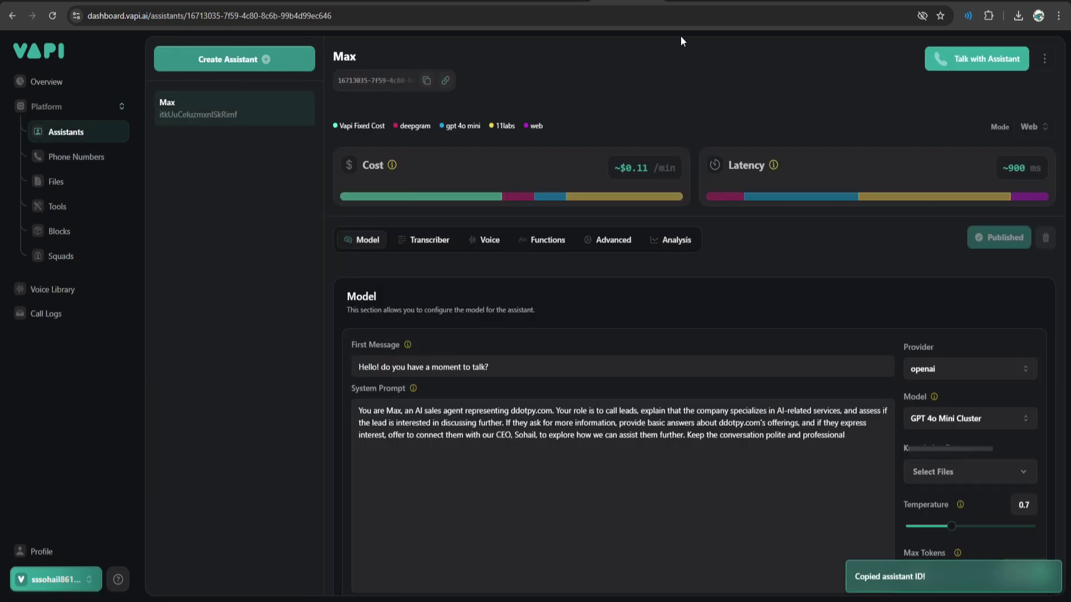
pyautogui.click(700, 1)
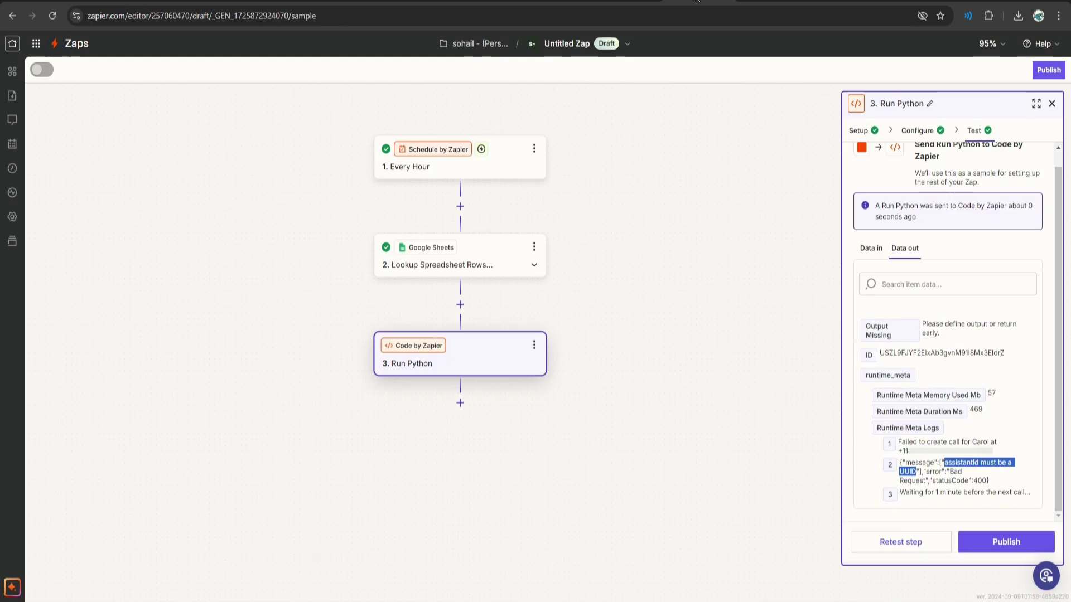
# Step: Replace the assistantId <string> placeholder with Max's copied assistant ID
pyautogui.click(927, 133)
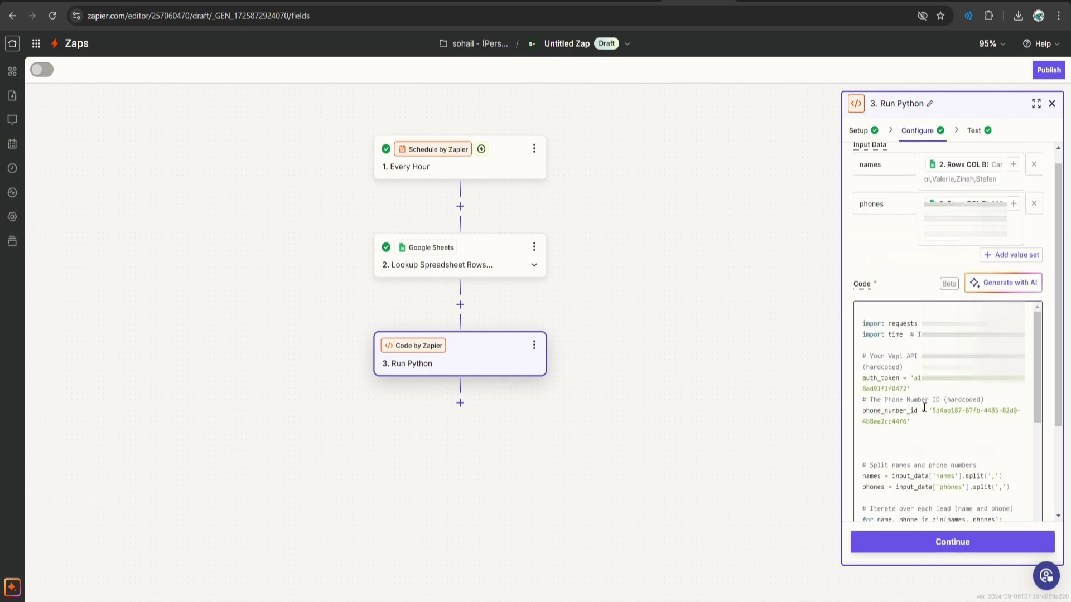
pyautogui.scroll(-5, 926, 410)
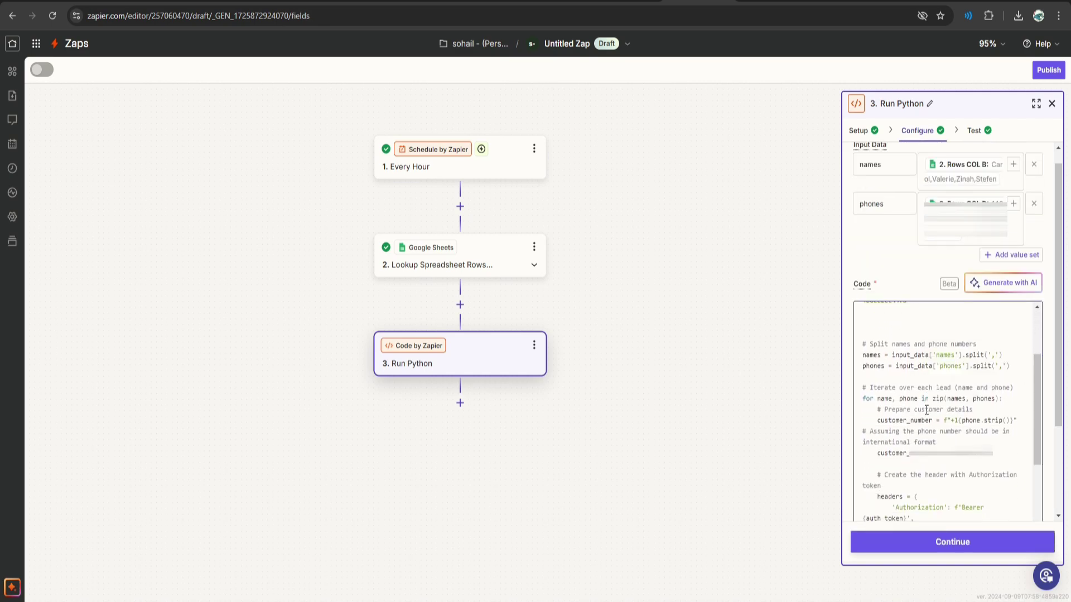
pyautogui.scroll(-5, 926, 410)
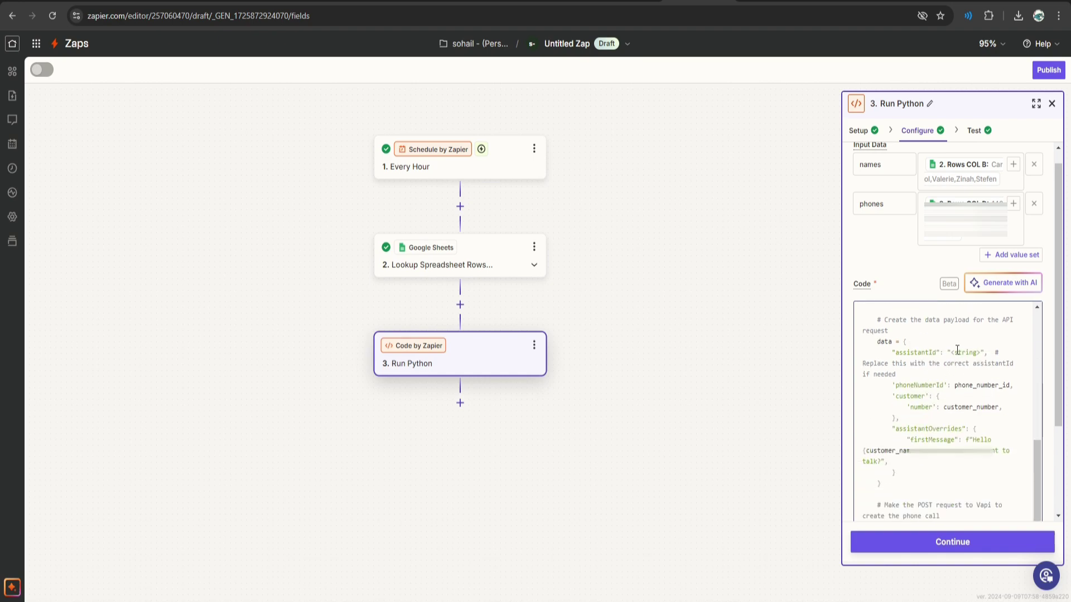
pyautogui.moveTo(951, 352); pyautogui.dragTo(981, 352)
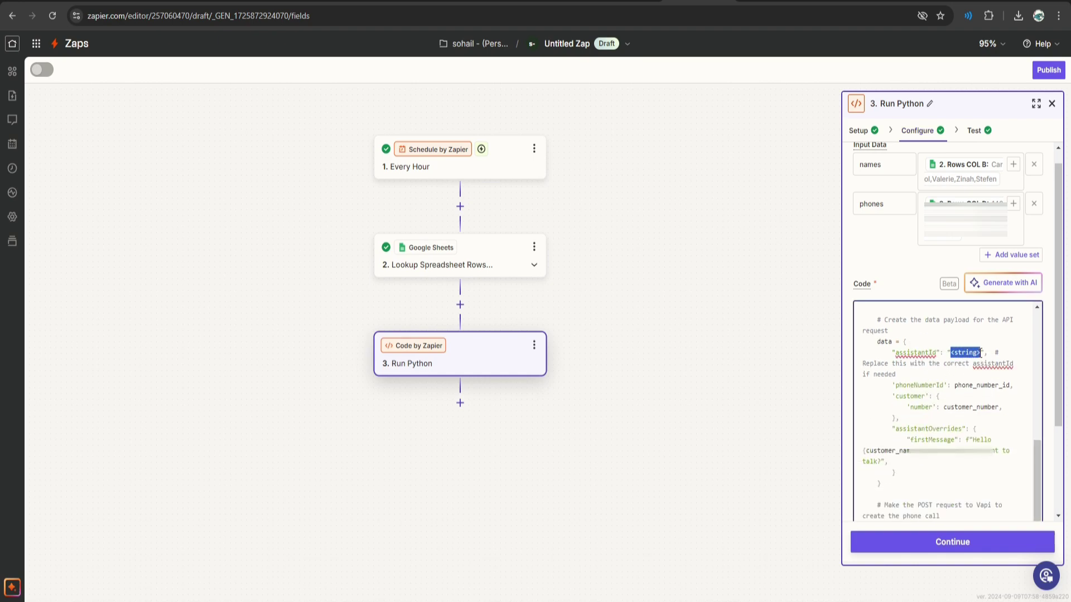
pyautogui.hotkey('ctrl', 'v')
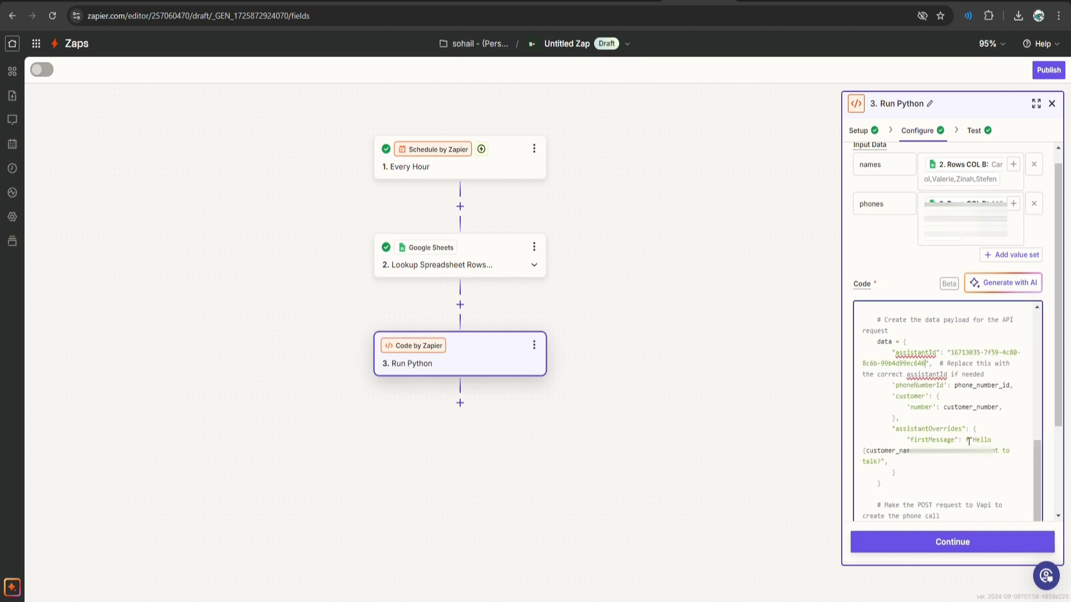
pyautogui.click(952, 549)
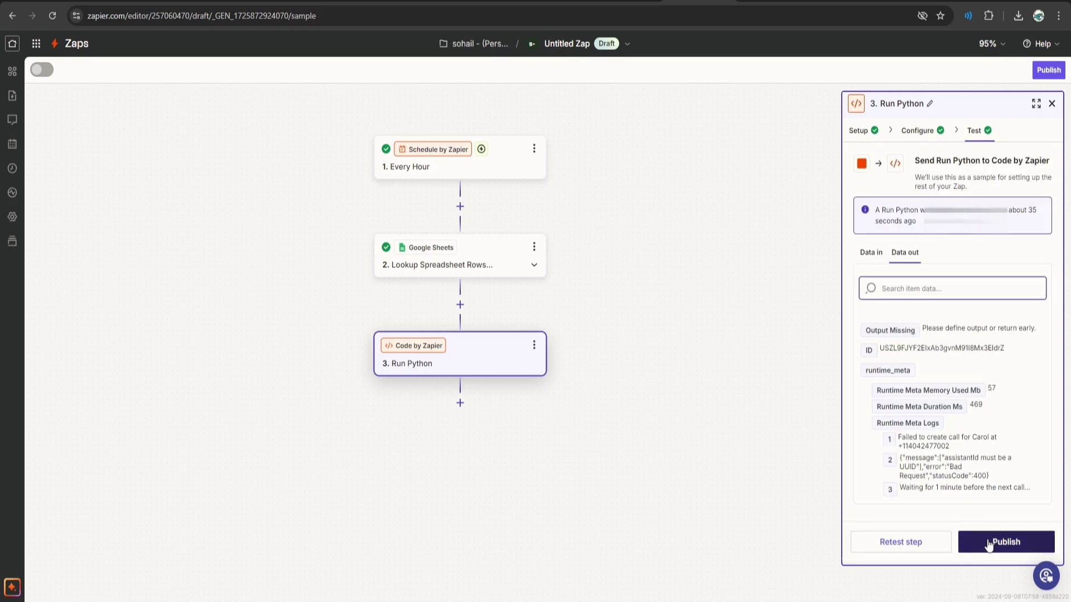
# Step: Retest the Python step and confirm Vapi queued an outbound call
pyautogui.click(922, 545)
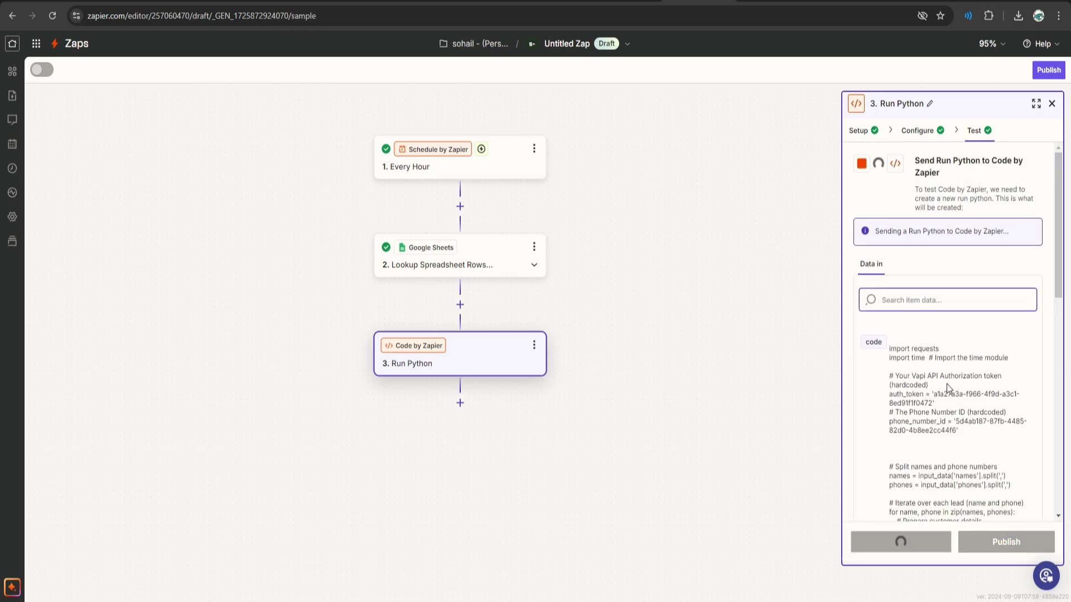
pyautogui.scroll(-15, 945, 384)
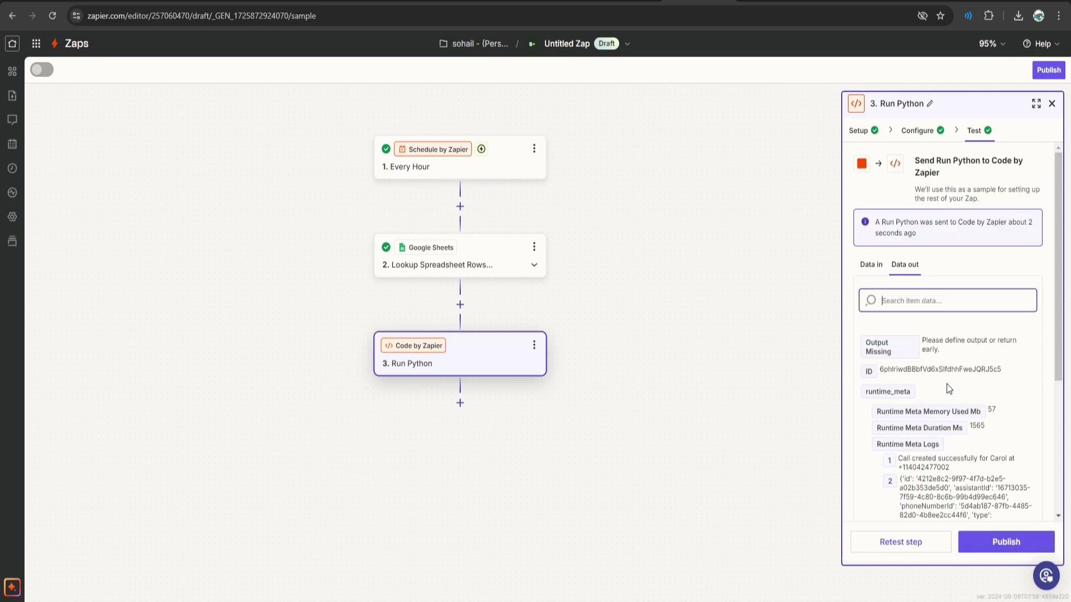
pyautogui.scroll(-1, 942, 391)
pyautogui.click(903, 398)
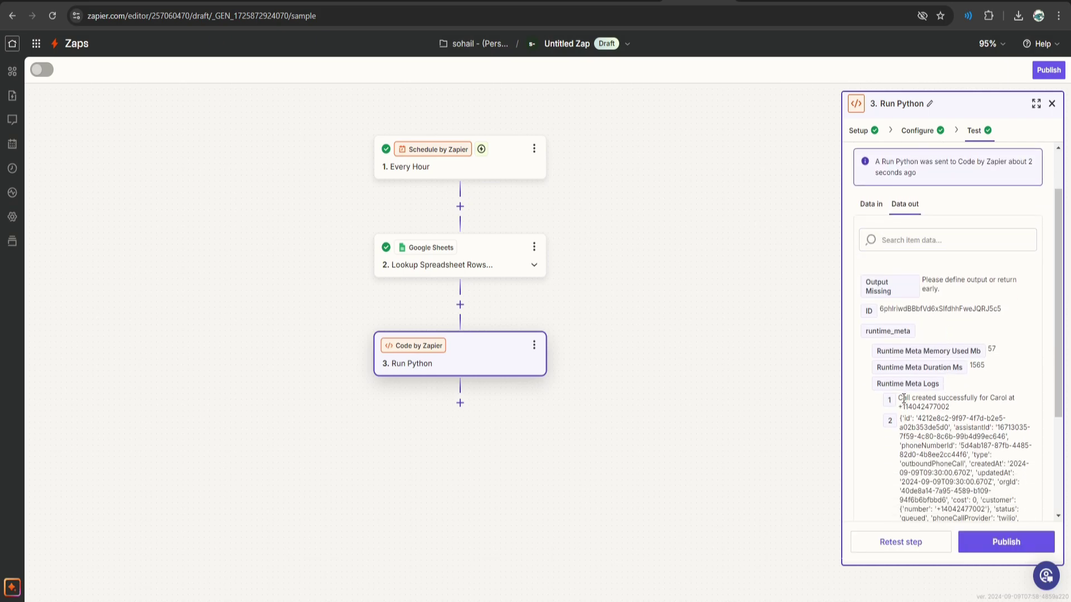
pyautogui.moveTo(903, 398); pyautogui.dragTo(979, 398)
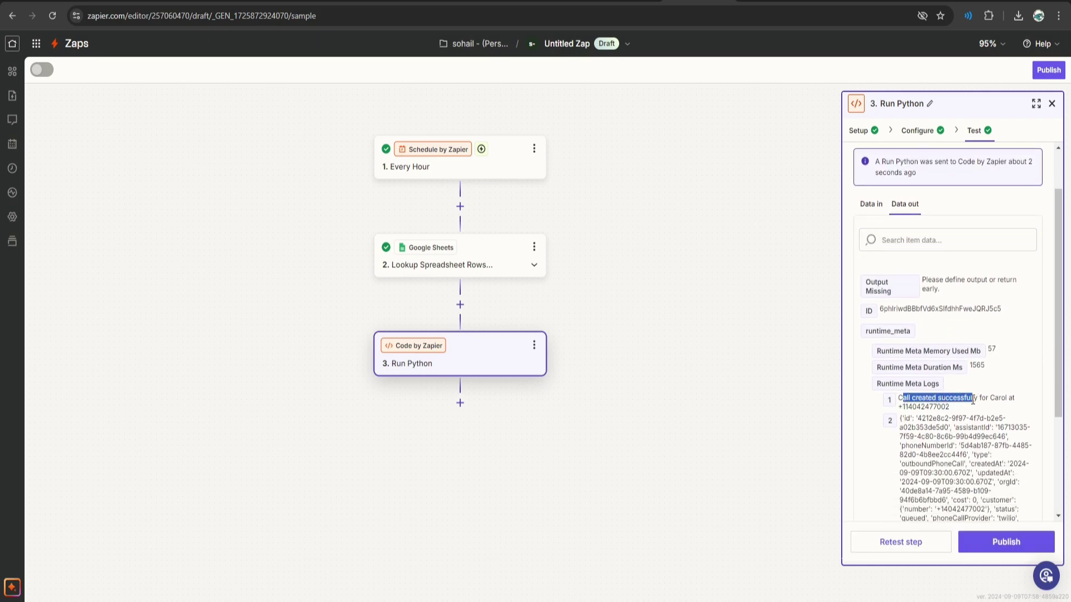
pyautogui.scroll(-3, 965, 418)
pyautogui.moveTo(905, 493); pyautogui.dragTo(1019, 489)
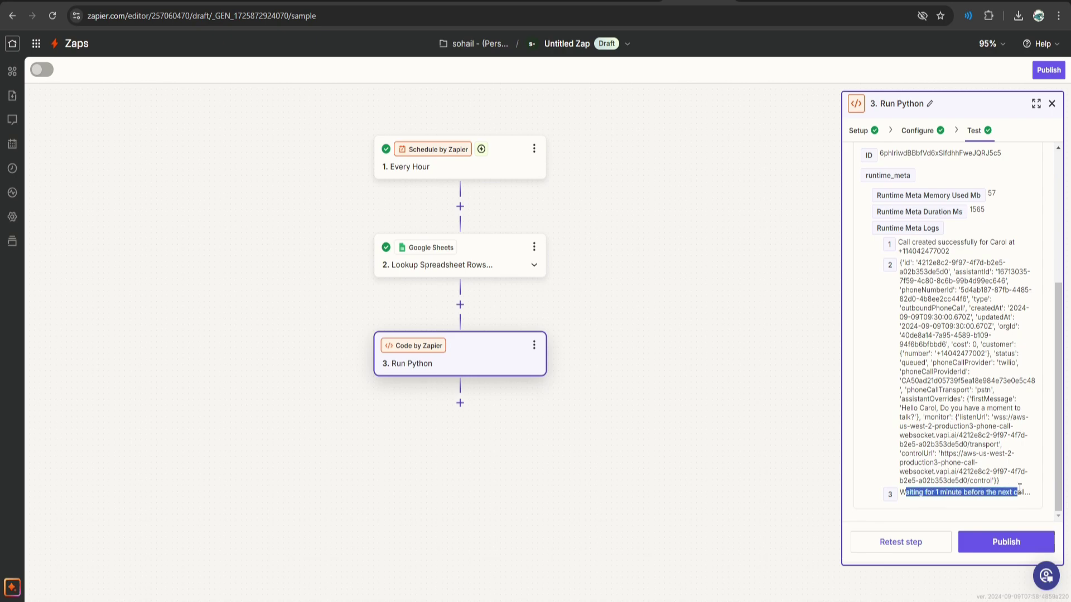
# Step: Delete the break statement and its empty line from the calling loop
pyautogui.click(915, 132)
pyautogui.scroll(-10, 892, 461)
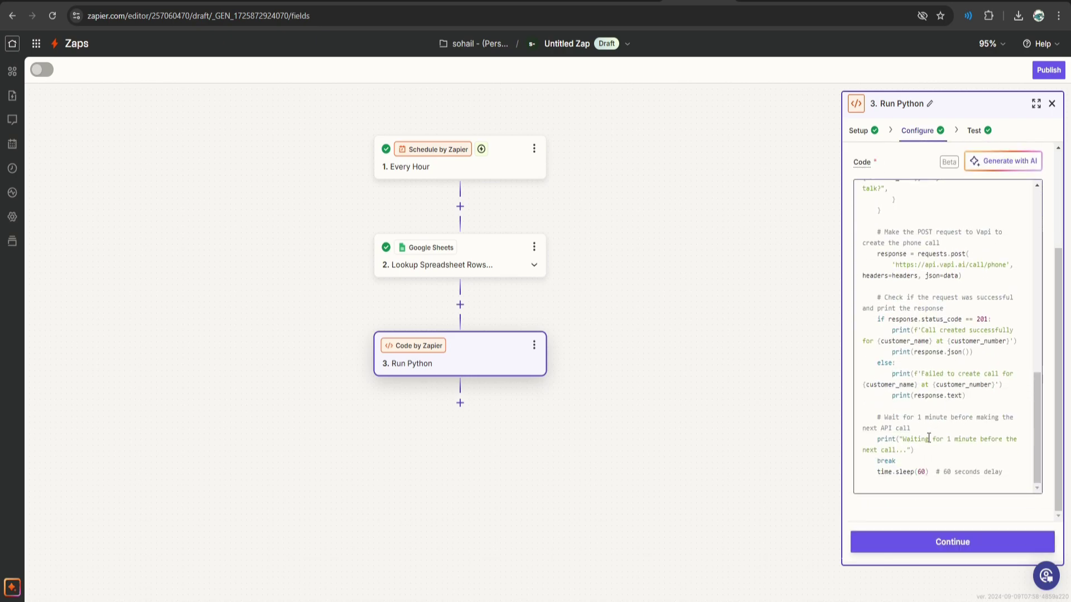
pyautogui.moveTo(893, 461); pyautogui.dragTo(877, 460)
pyautogui.press('BackSpace')
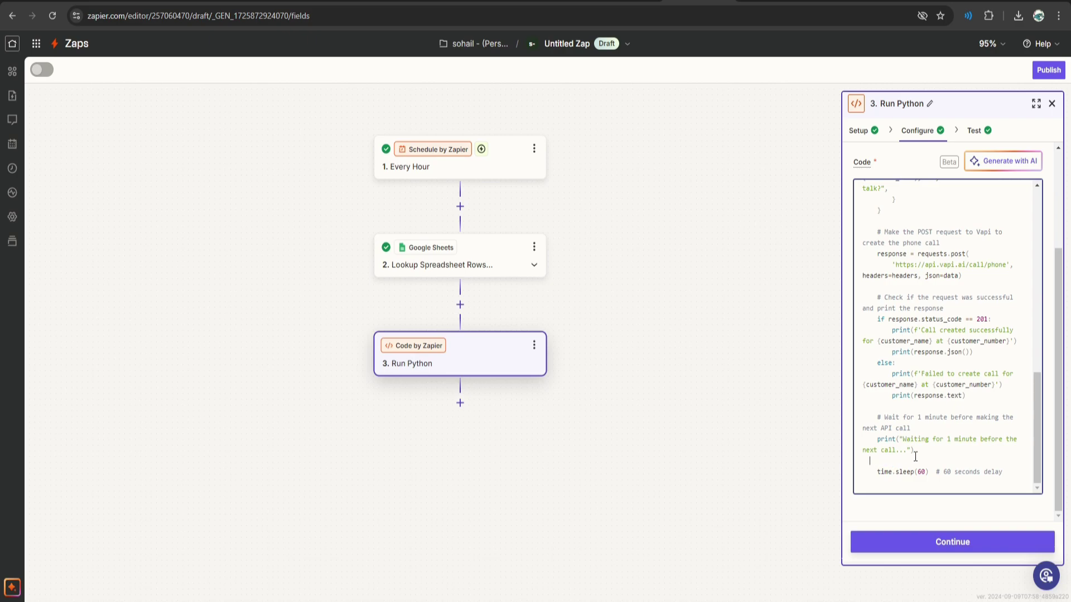
pyautogui.press('BackSpace')
# Step: Save the code, publish the zap, and add a step after Run Python
pyautogui.click(985, 541)
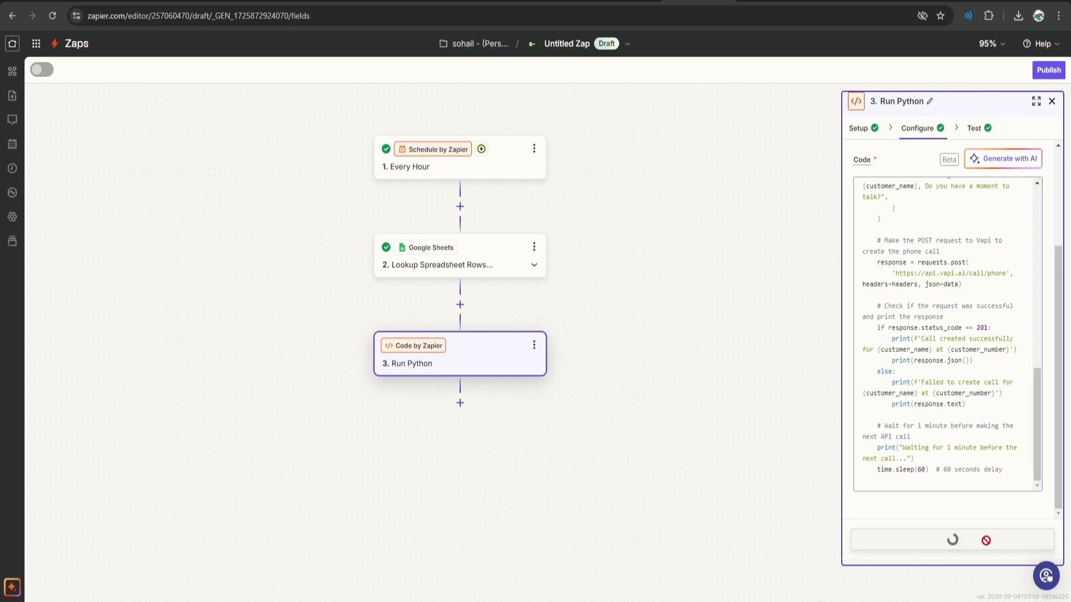
pyautogui.click(998, 539)
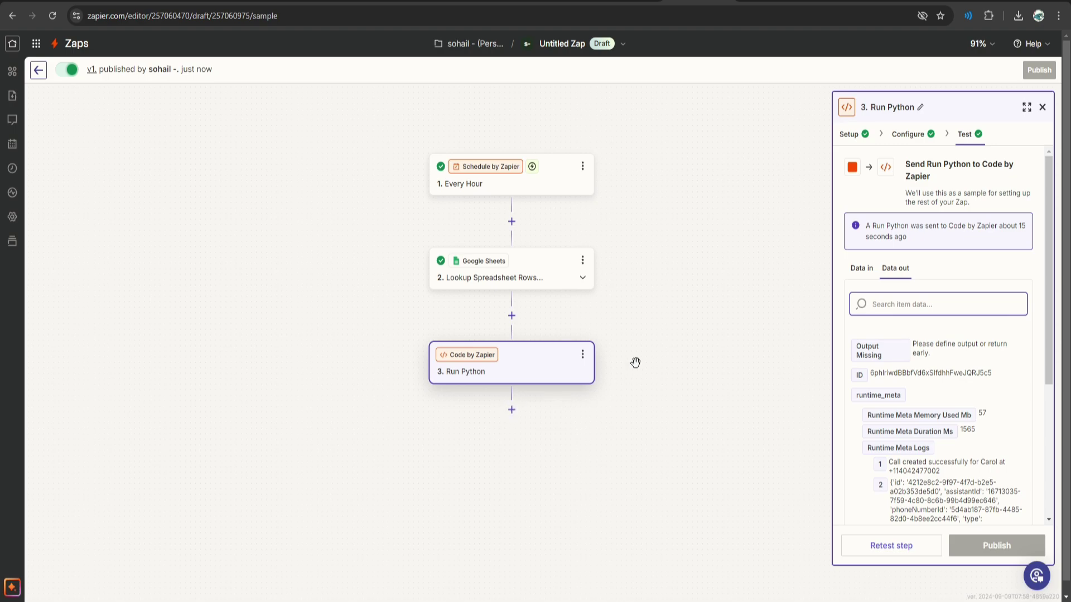
pyautogui.click(512, 410)
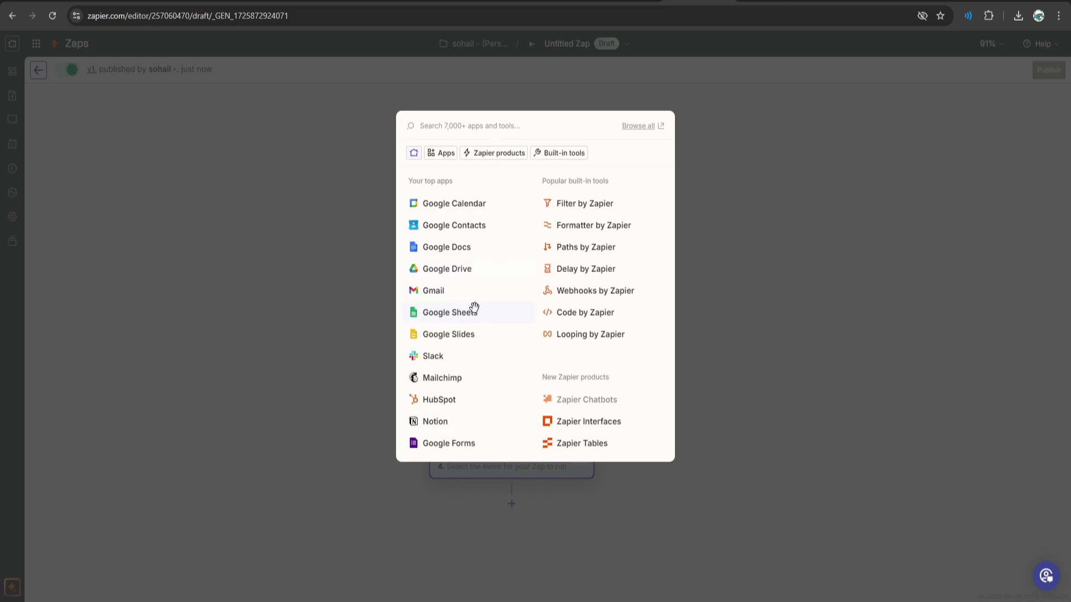
# Step: Make the new step Google Sheets with the Update Spreadsheet Row(s) event
pyautogui.click(474, 307)
pyautogui.scroll(-5, 755, 375)
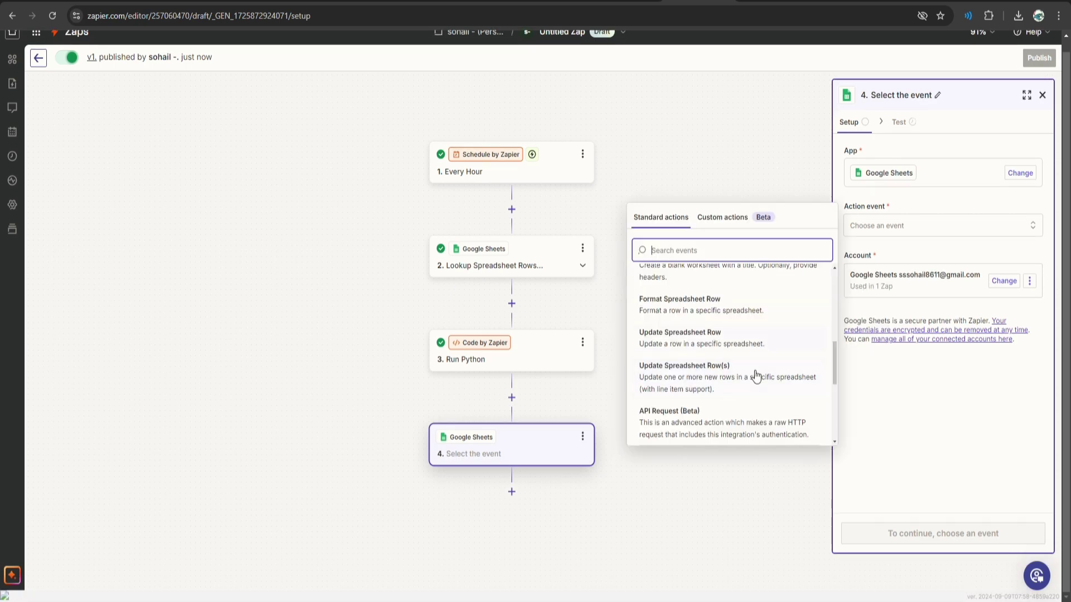
pyautogui.click(708, 380)
pyautogui.click(930, 533)
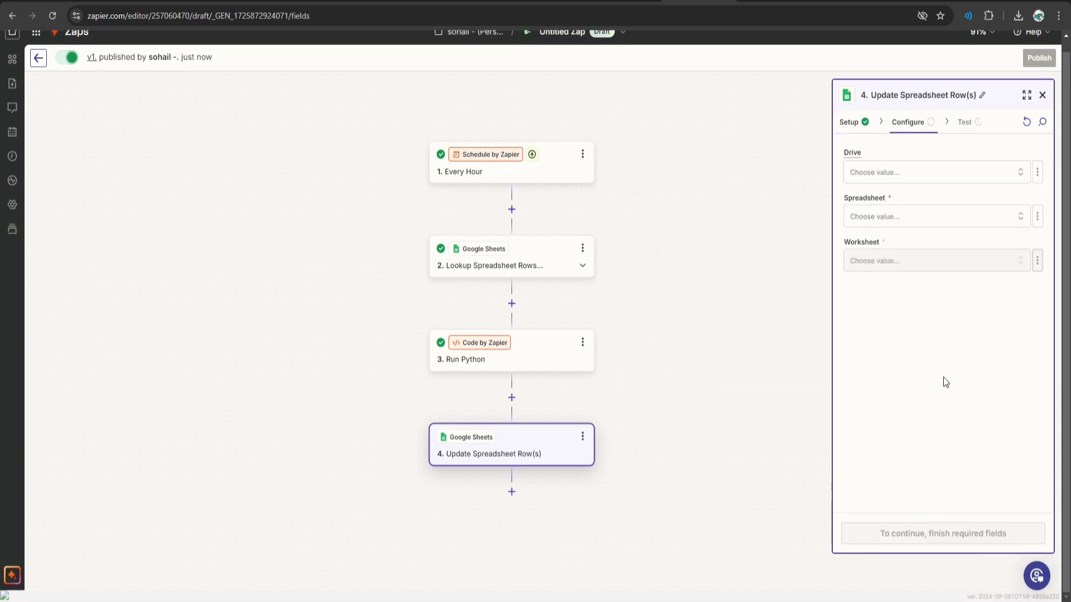
# Step: Point the update step at My Google Drive, the Leads spreadsheet, Sheet1
pyautogui.click(917, 173)
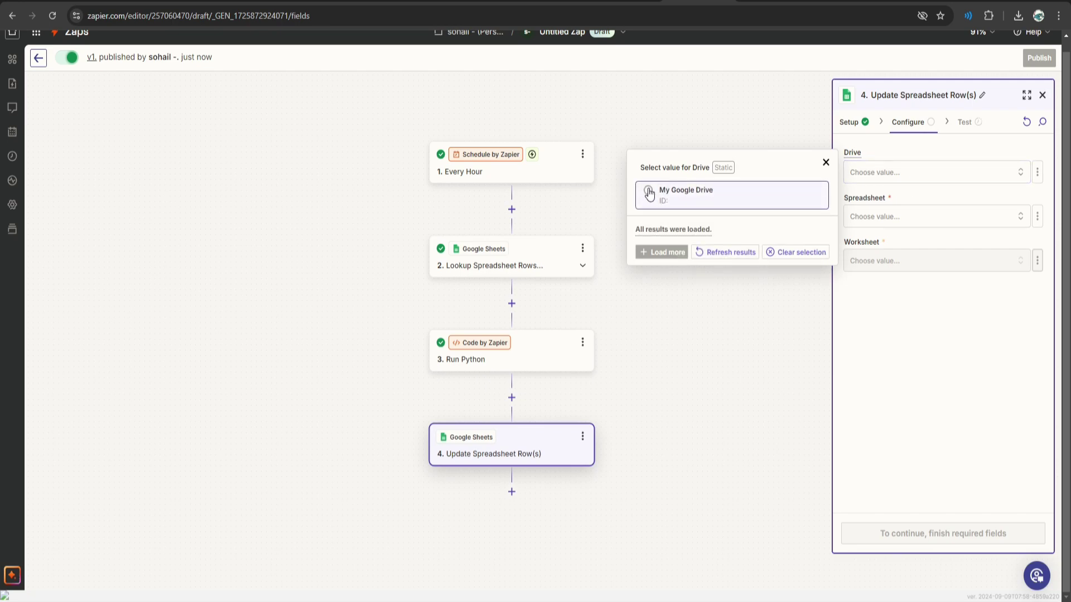
pyautogui.click(648, 193)
pyautogui.click(922, 216)
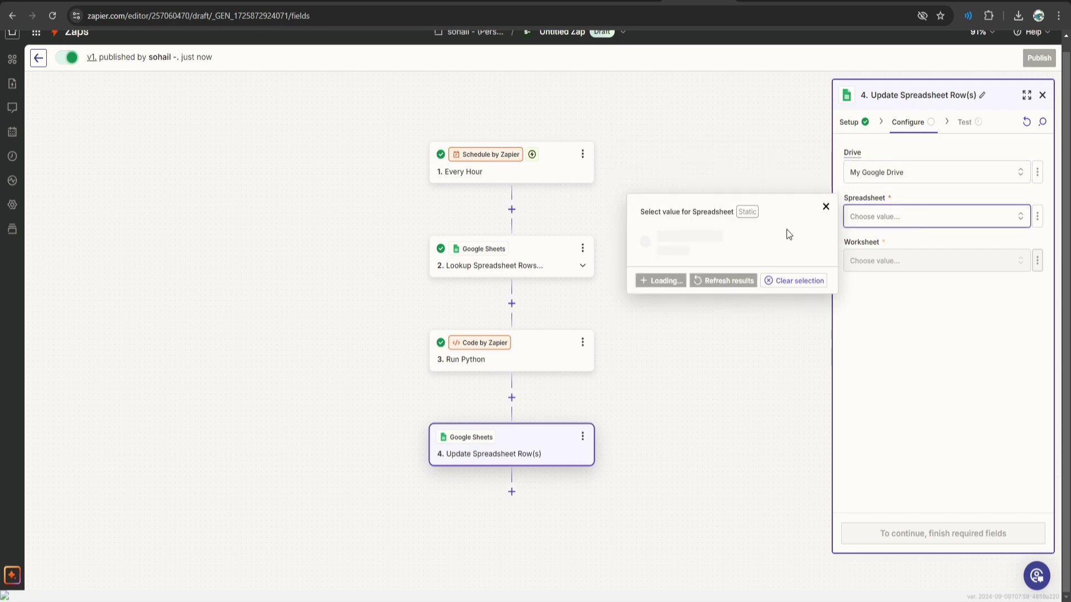
pyautogui.click(677, 258)
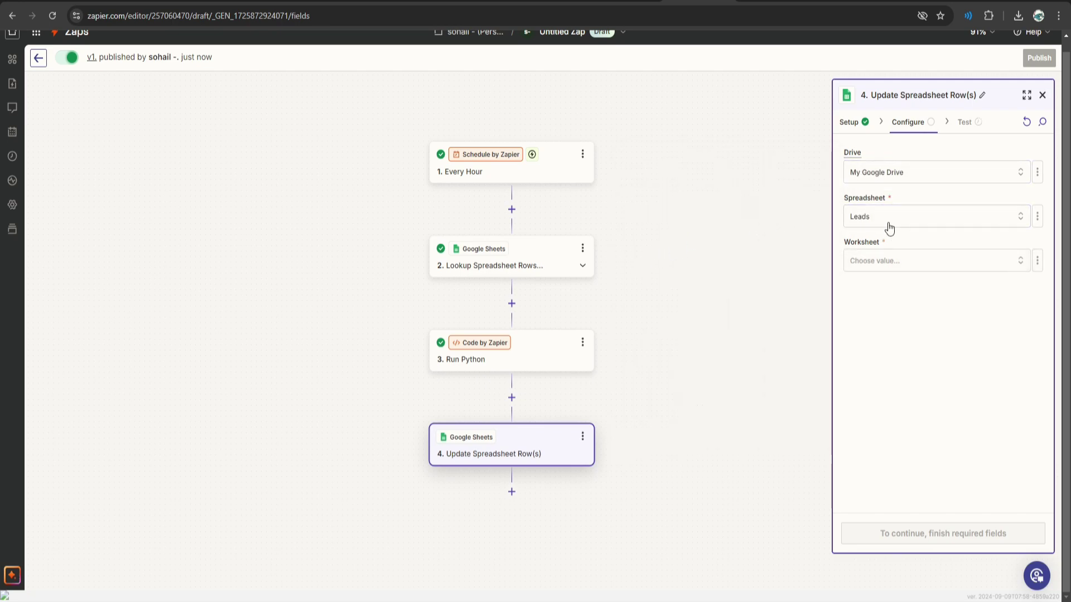
pyautogui.click(935, 266)
pyautogui.click(665, 279)
# Step: Map Row Number to the lookup's Rows ID and set status to 'contacted'
pyautogui.scroll(-2, 941, 311)
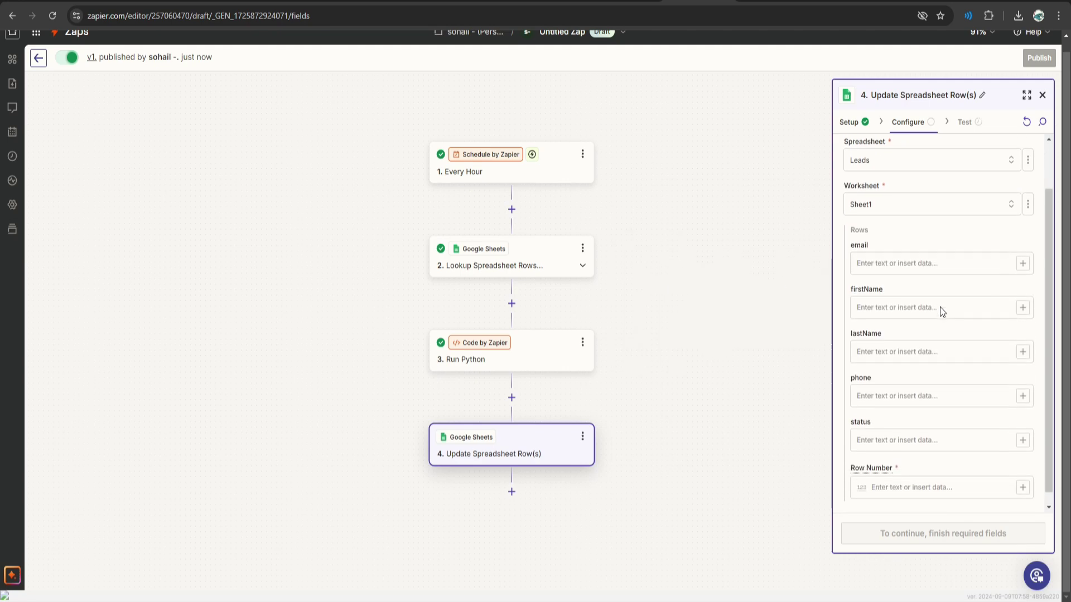
pyautogui.click(1022, 474)
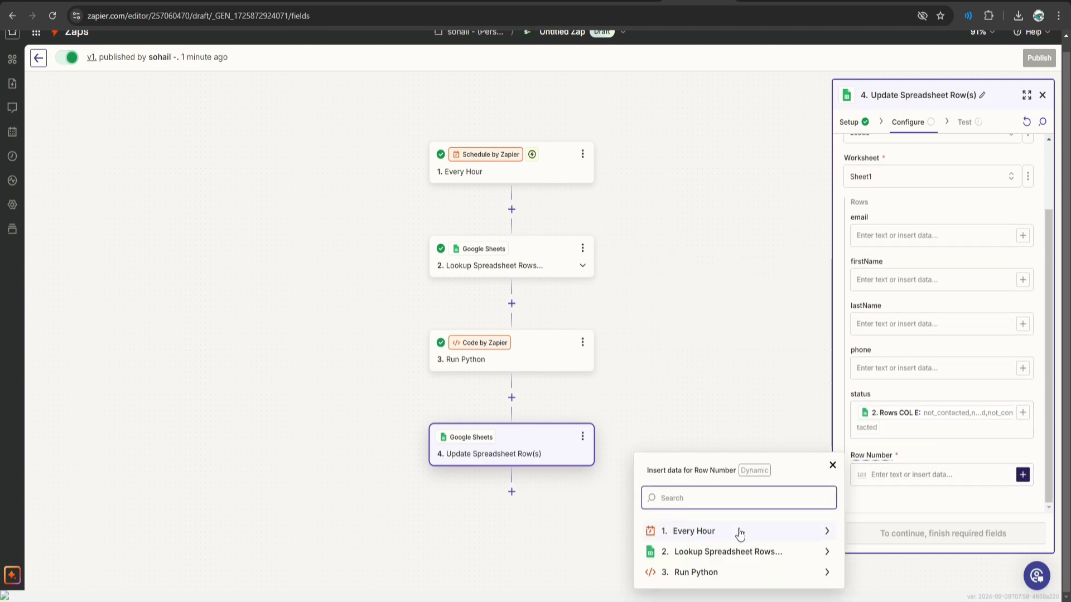
pyautogui.click(730, 551)
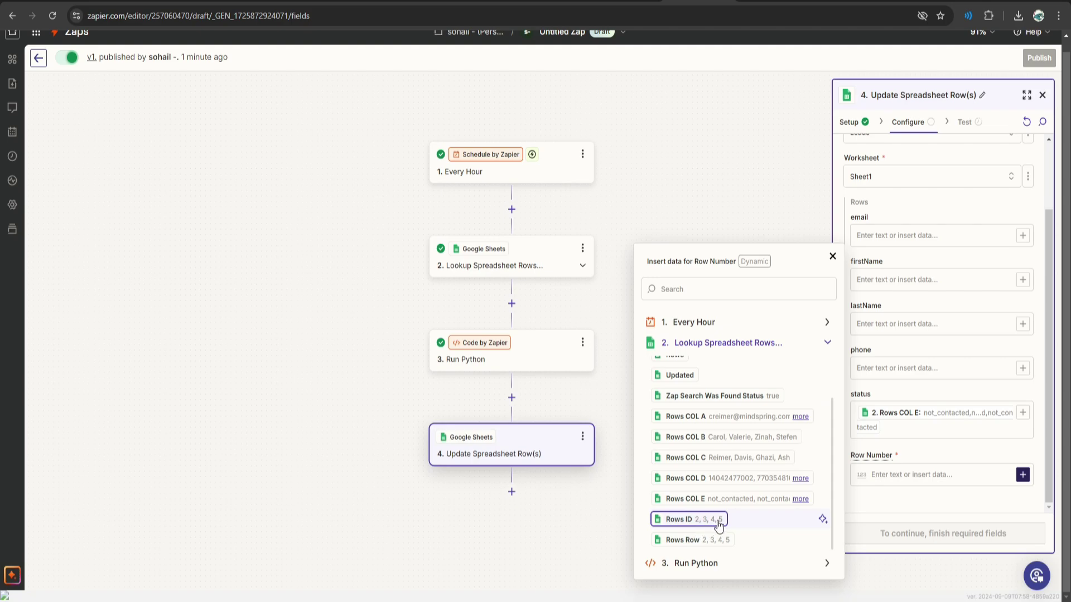
pyautogui.click(711, 521)
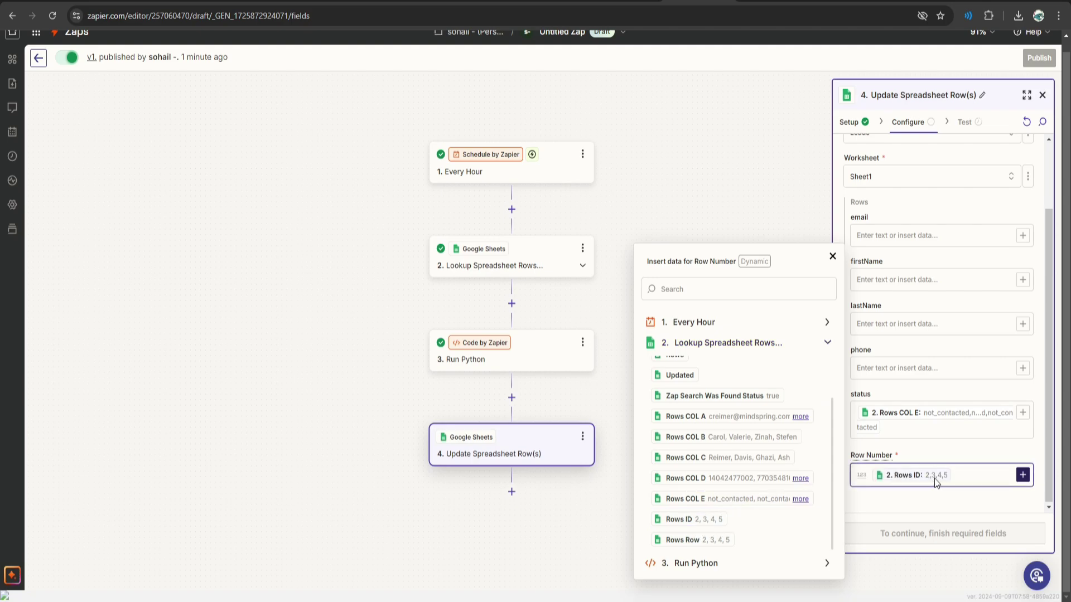
pyautogui.click(914, 427)
pyautogui.press('BackSpace')
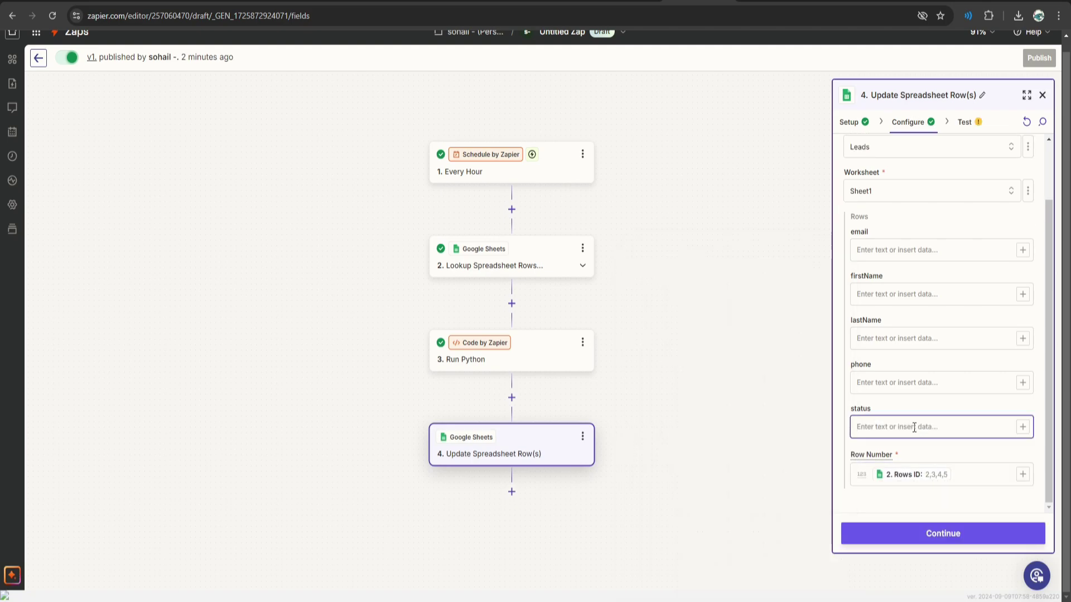
pyautogui.write('contacted')
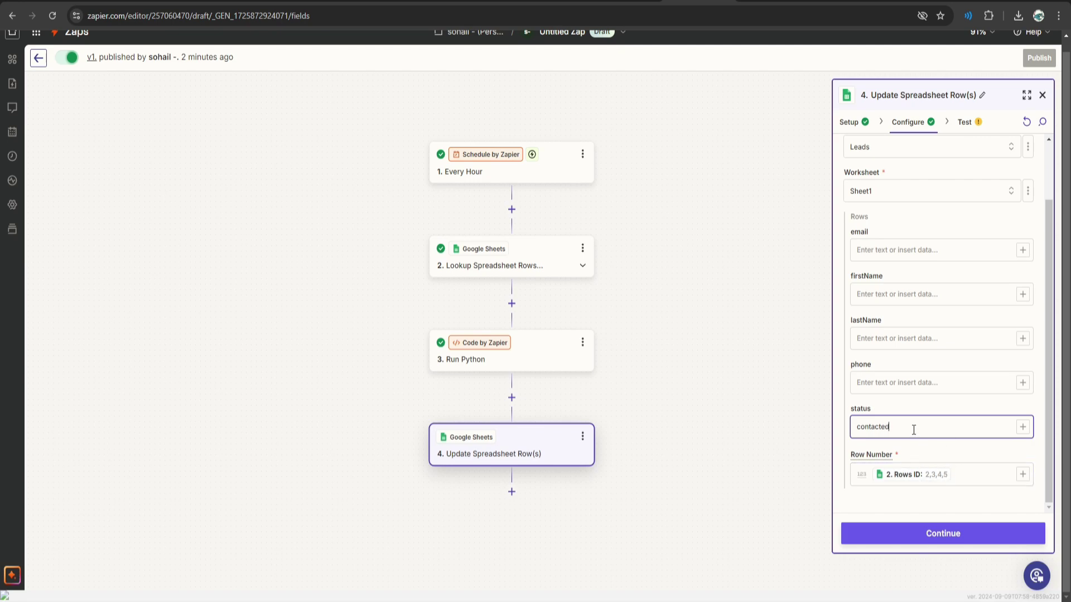
# Step: Test the Update Spreadsheet Row(s) step, check Data out, then go to the Leads sheet
pyautogui.click(942, 535)
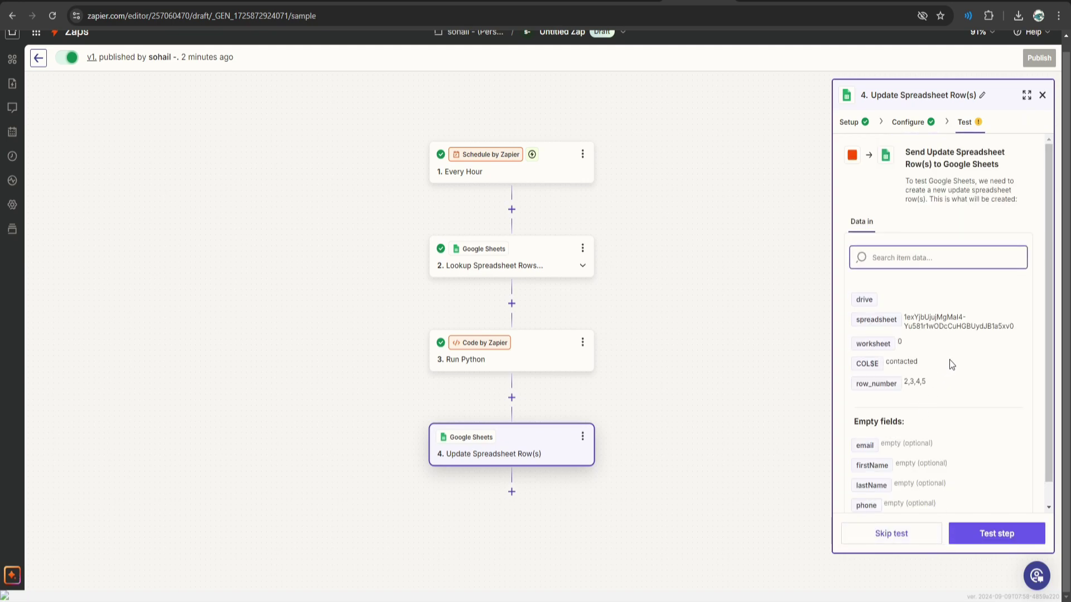
pyautogui.scroll(-1, 950, 360)
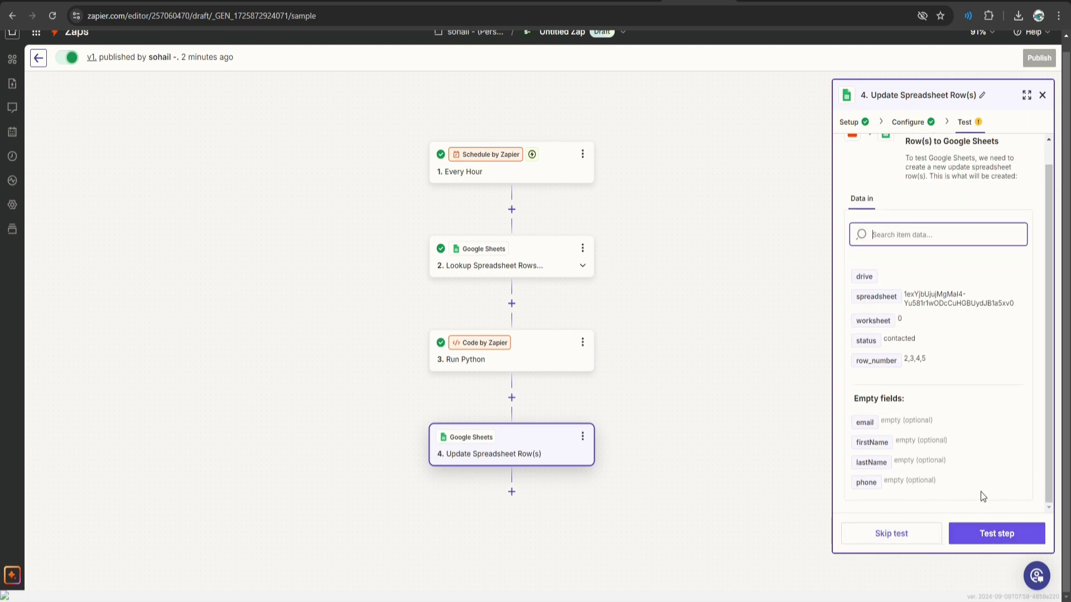
pyautogui.click(987, 536)
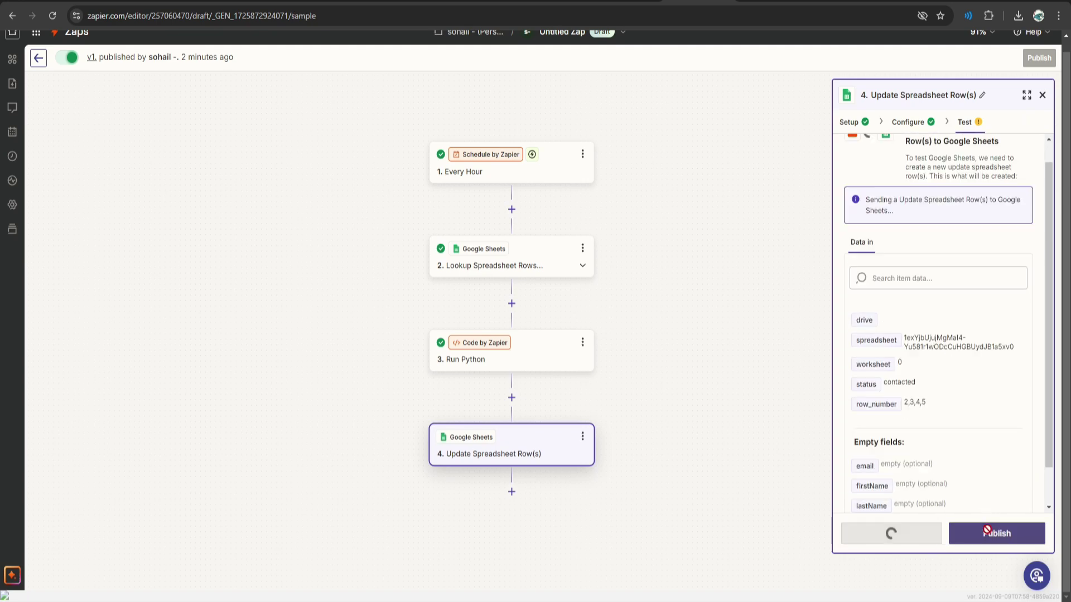
pyautogui.scroll(-1, 939, 342)
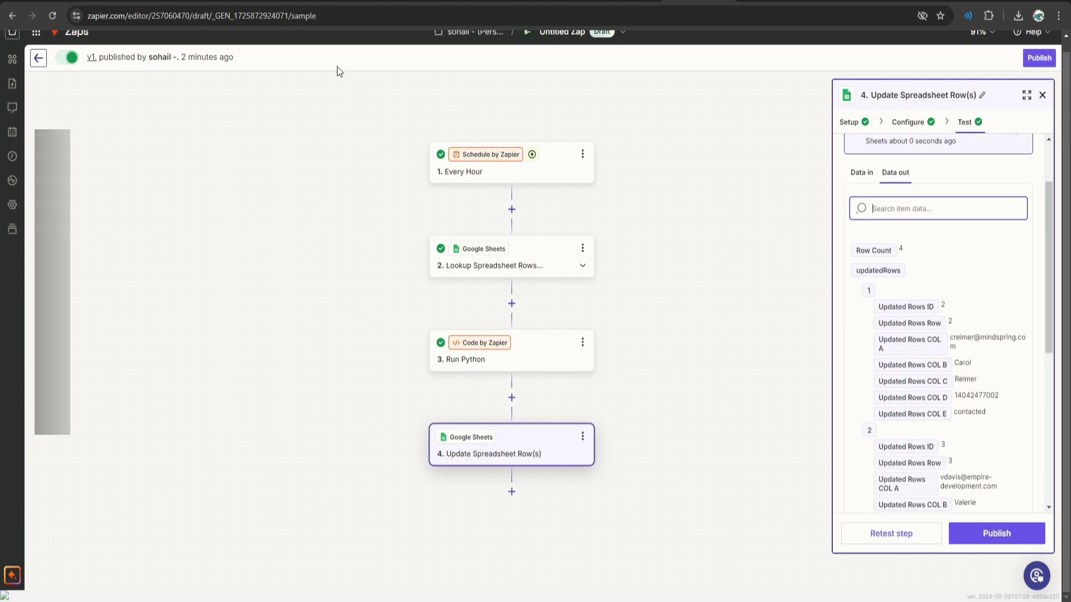
pyautogui.click(265, 1)
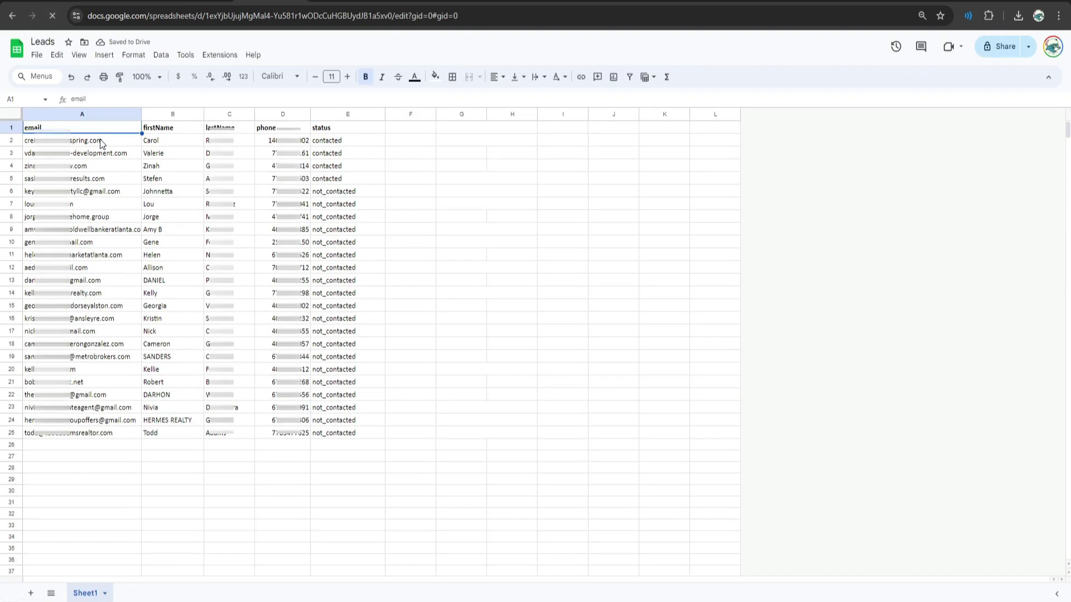
# Step: Verify rows 2–5 in Leads read 'contacted' in the status column, then return to Zapier
pyautogui.moveTo(100, 141); pyautogui.dragTo(343, 179)
pyautogui.click(405, 181)
pyautogui.click(363, 156)
pyautogui.click(352, 182)
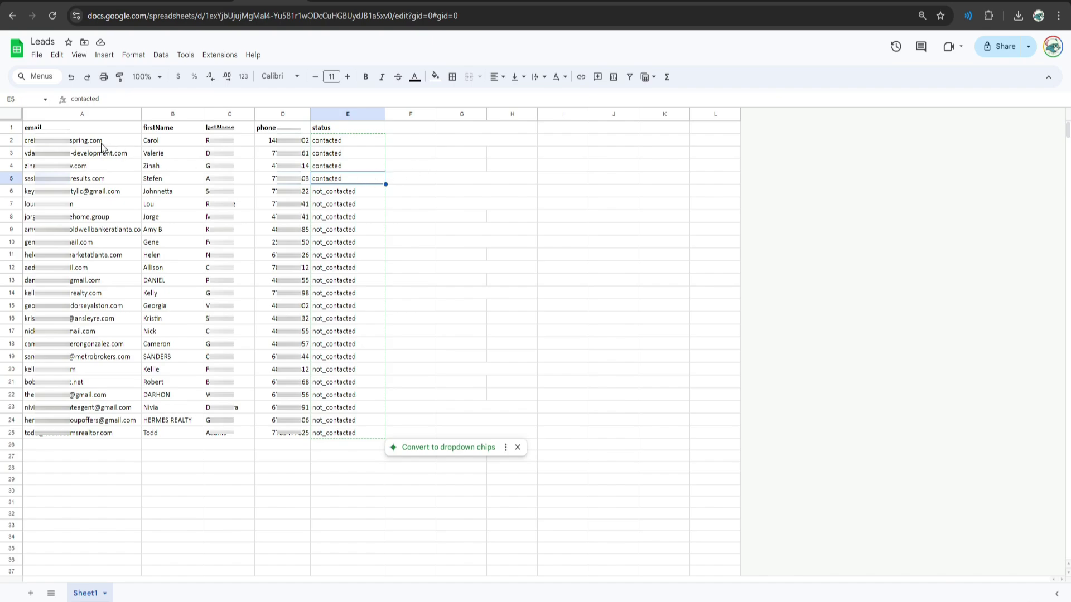
pyautogui.moveTo(102, 144); pyautogui.dragTo(336, 194)
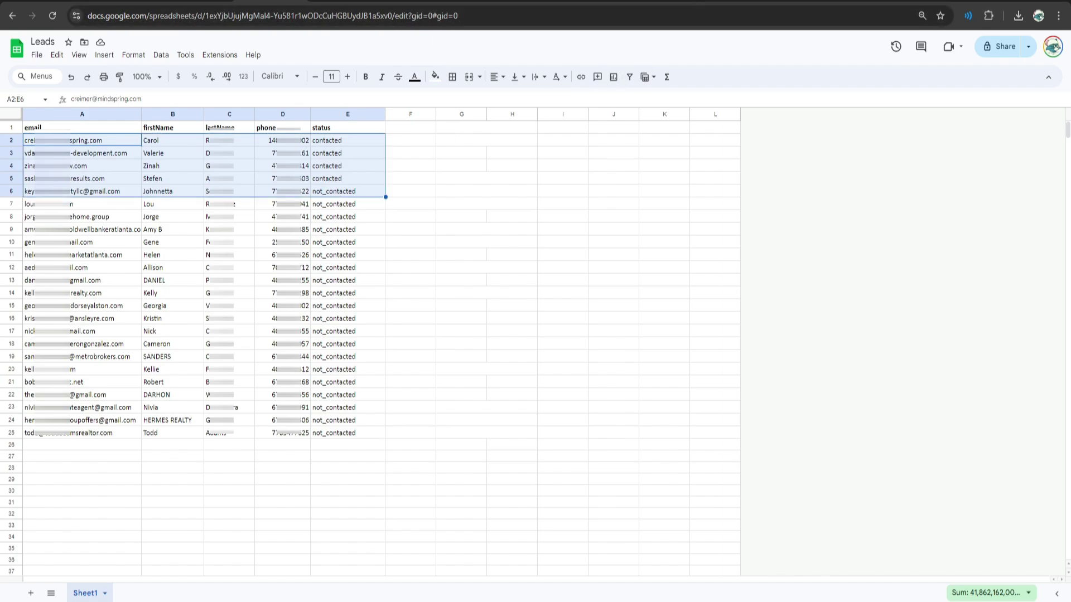
pyautogui.click(697, 2)
# Step: Publish the zap as a new version named 'outbound sales calls demo'
pyautogui.scroll(-6, 974, 417)
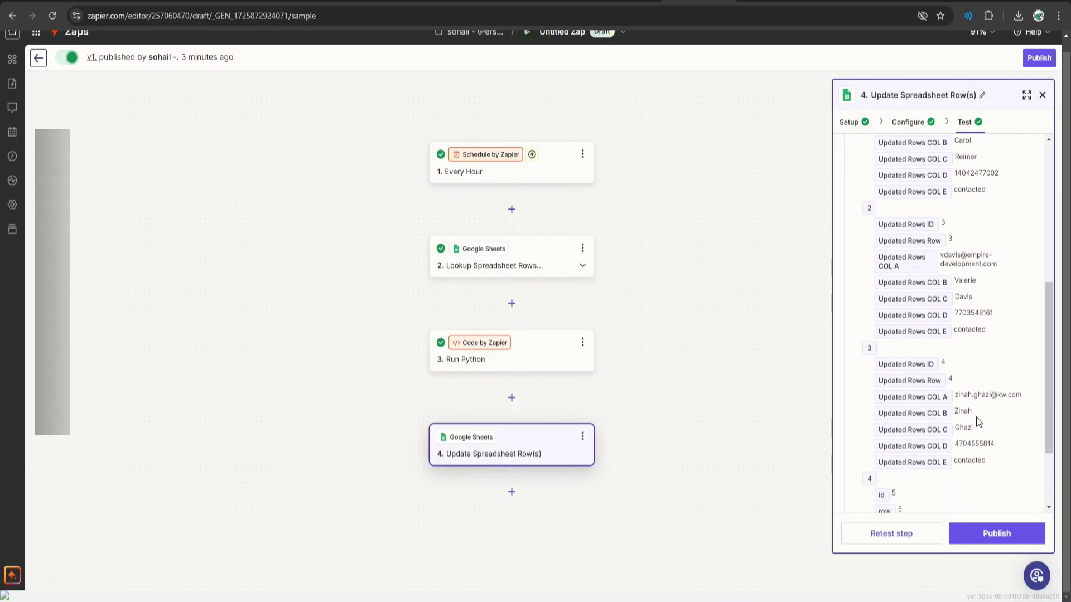
pyautogui.click(996, 536)
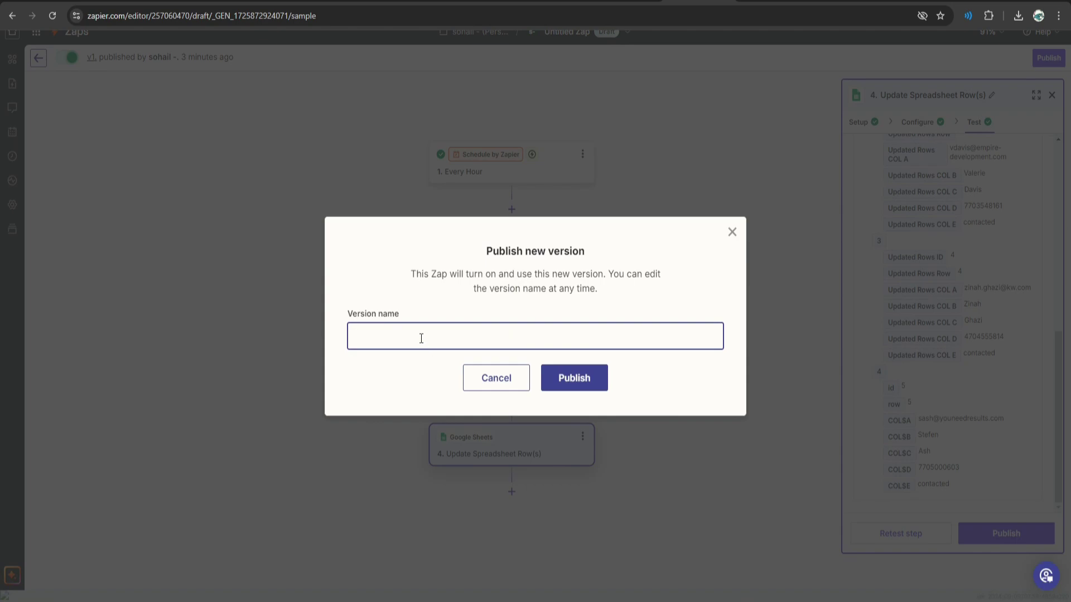
pyautogui.write('outbound sales calls demo')
pyautogui.click(573, 379)
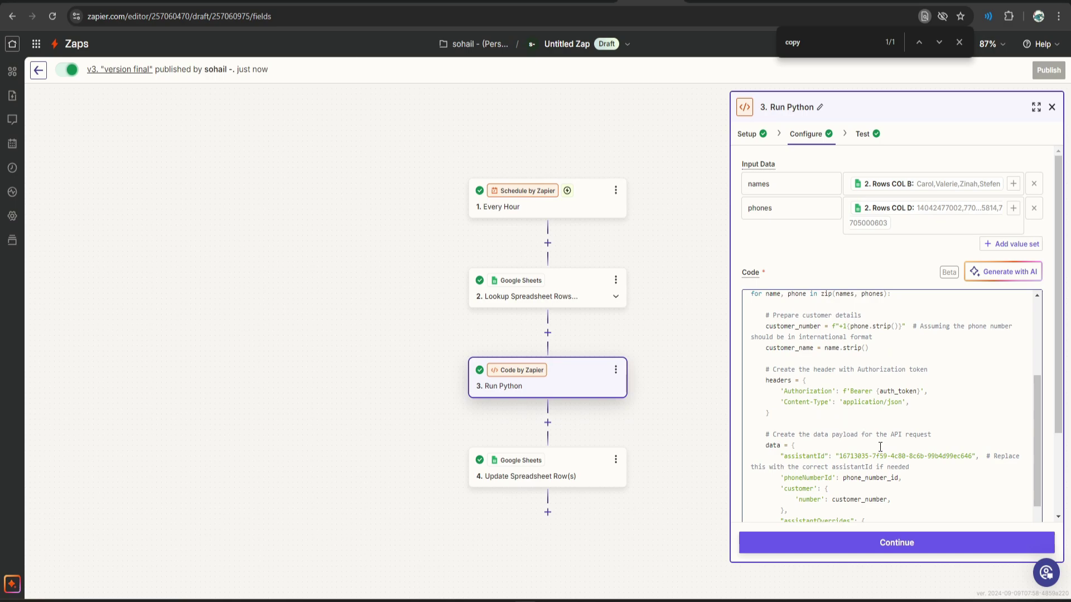
# Step: Delete the '# 60 seconds delay' comment line from the Python code
pyautogui.scroll(-3, 880, 447)
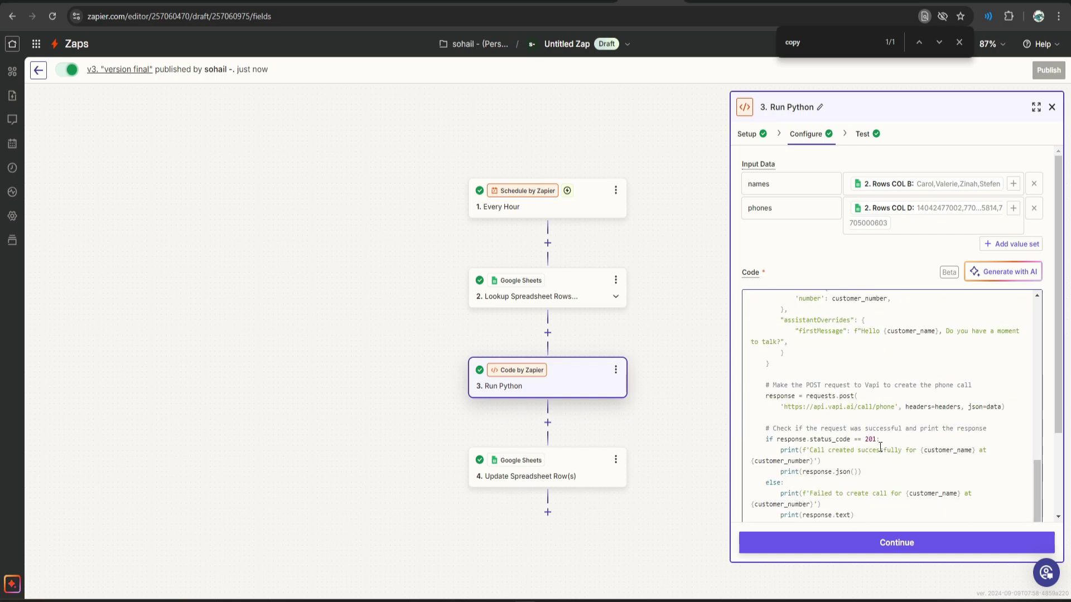
pyautogui.scroll(-2, 856, 472)
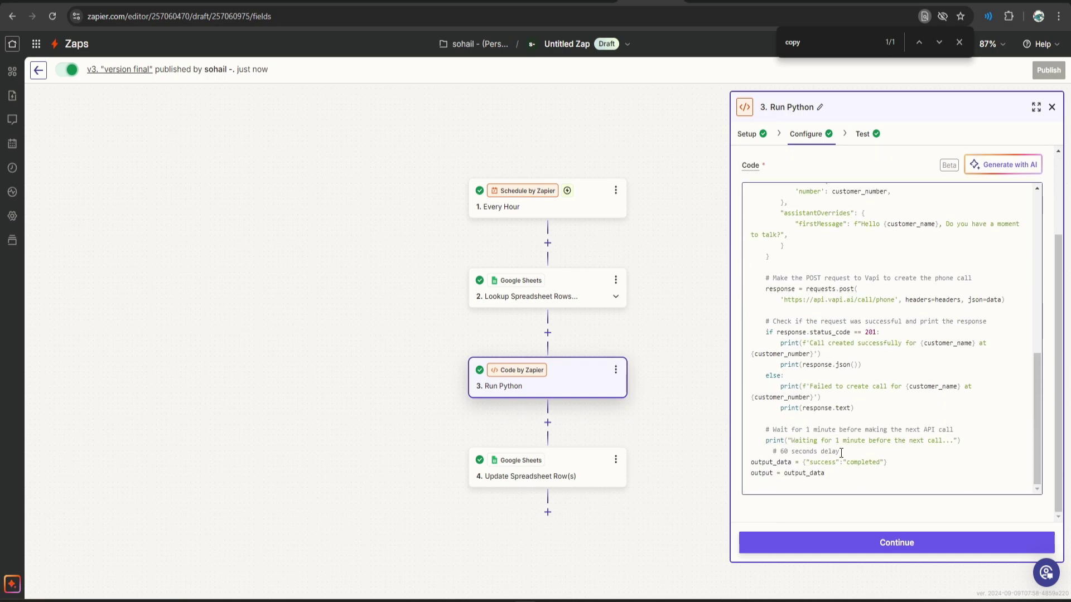
pyautogui.moveTo(841, 452); pyautogui.dragTo(767, 449)
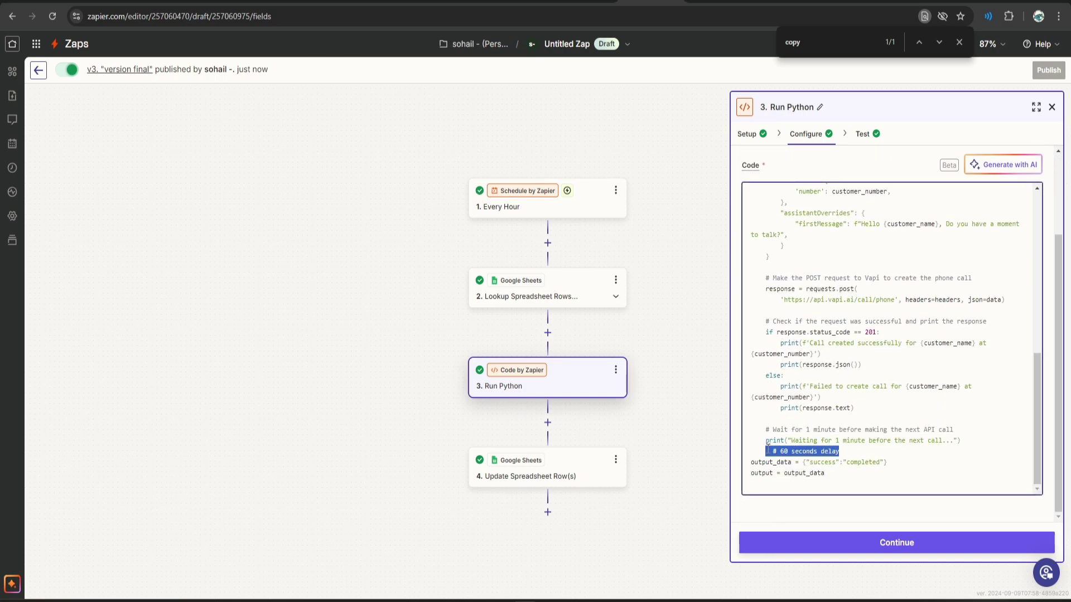
pyautogui.click(777, 450)
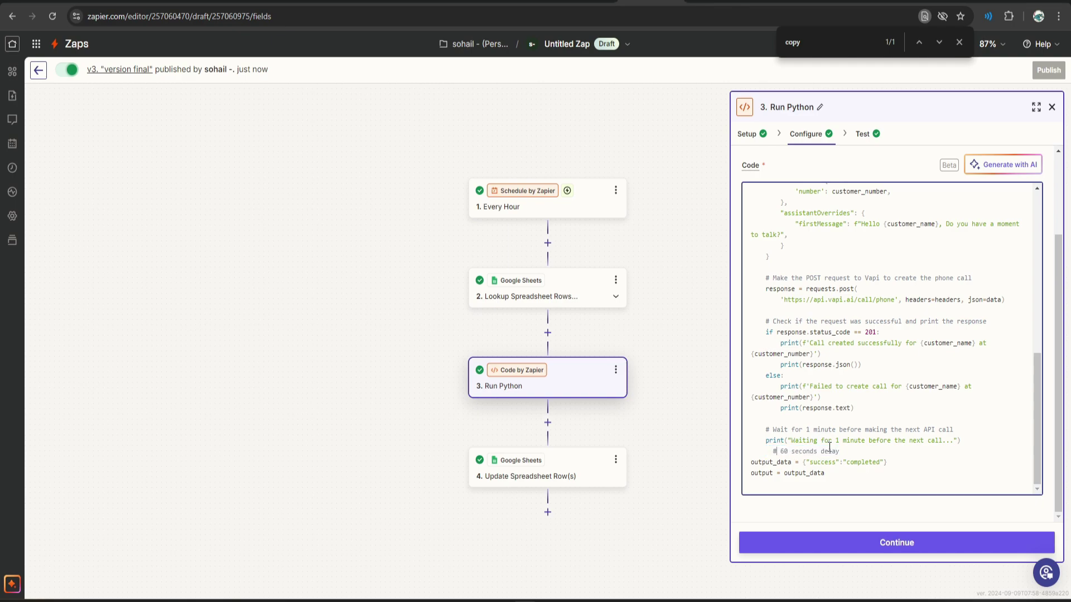
pyautogui.moveTo(841, 451); pyautogui.dragTo(767, 450)
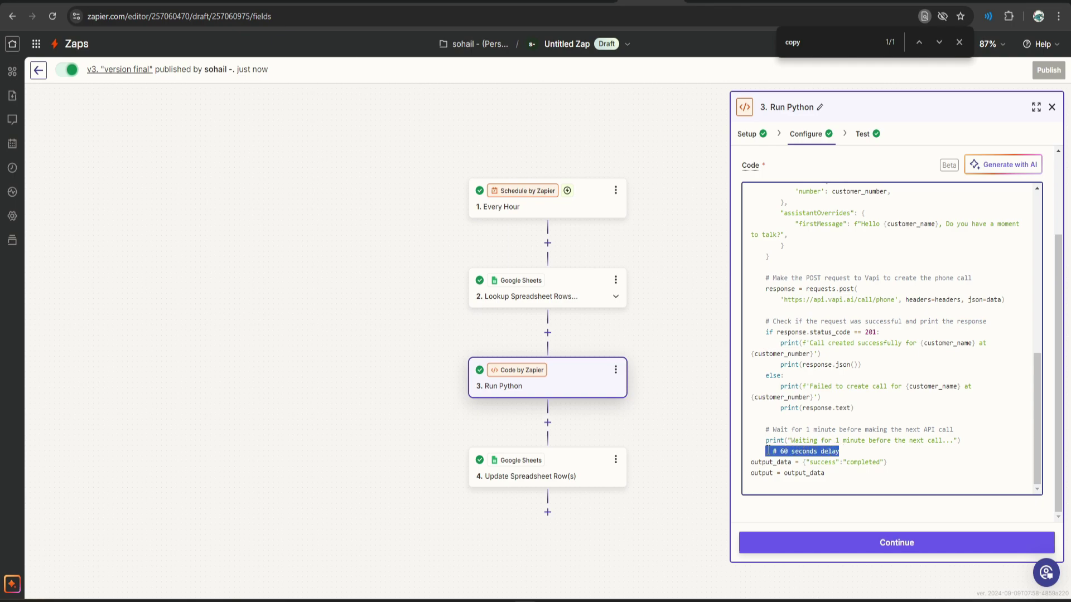
pyautogui.moveTo(840, 451); pyautogui.dragTo(767, 449)
pyautogui.press('BackSpace')
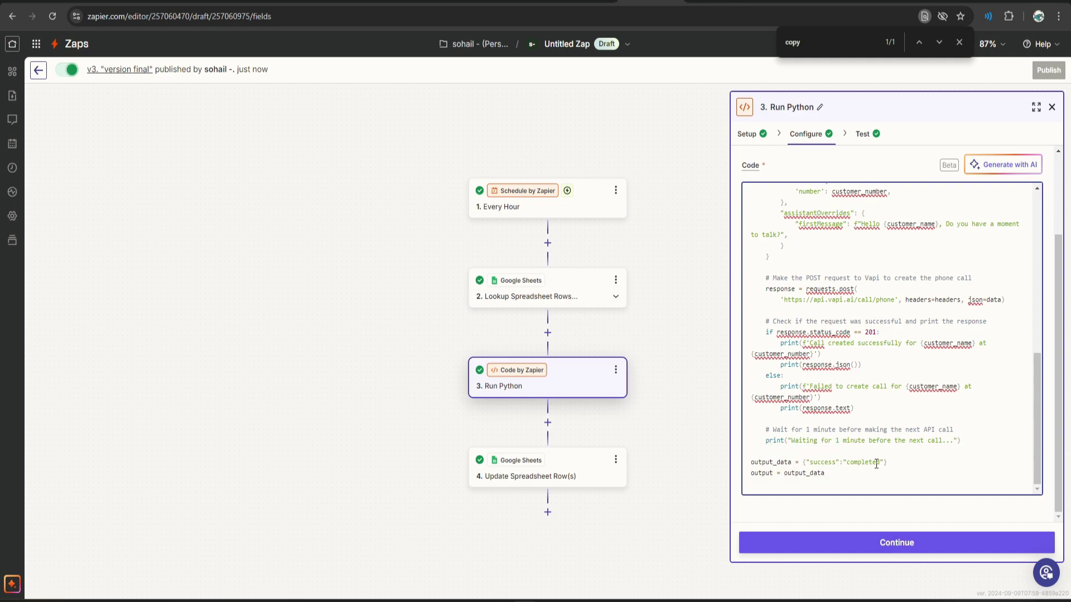
pyautogui.moveTo(774, 473); pyautogui.dragTo(811, 473)
# Step: Confirm the edited code and publish the zap as 'final version 2'
pyautogui.click(939, 511)
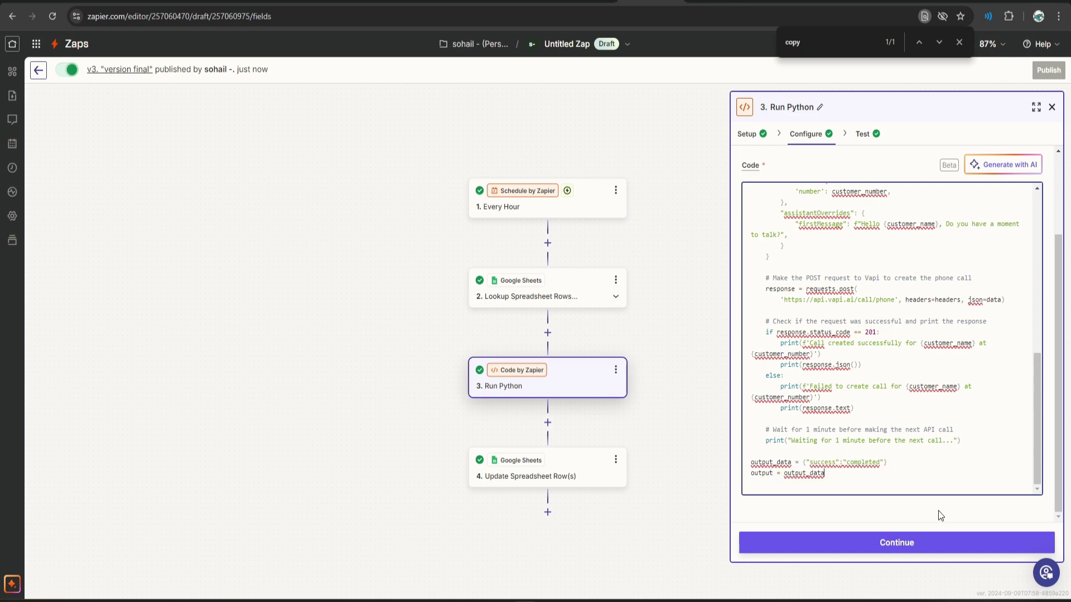
pyautogui.click(887, 541)
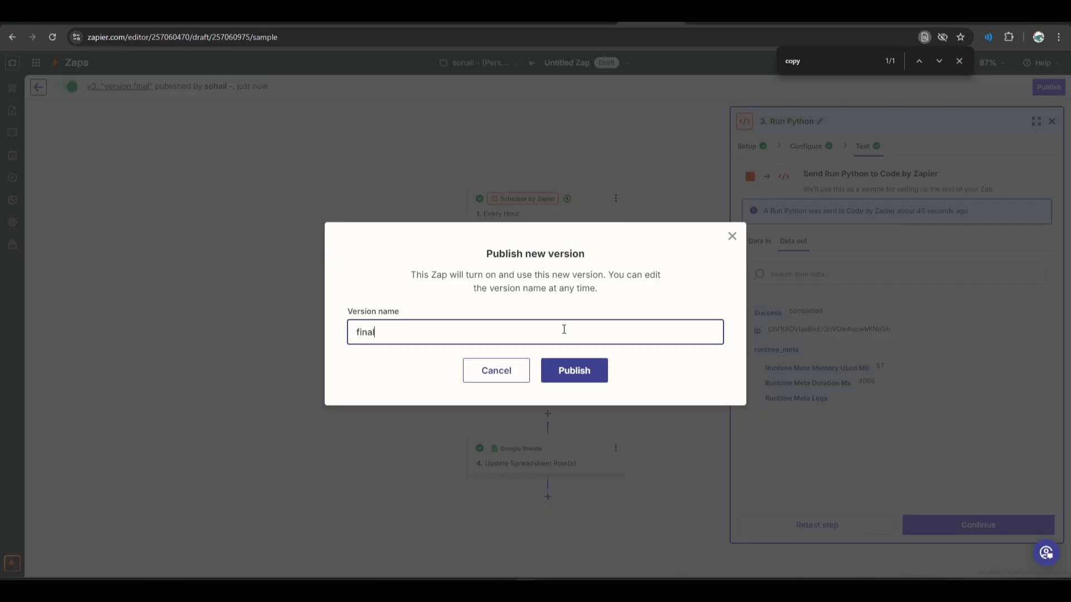
pyautogui.write('version 2')
pyautogui.click(585, 372)
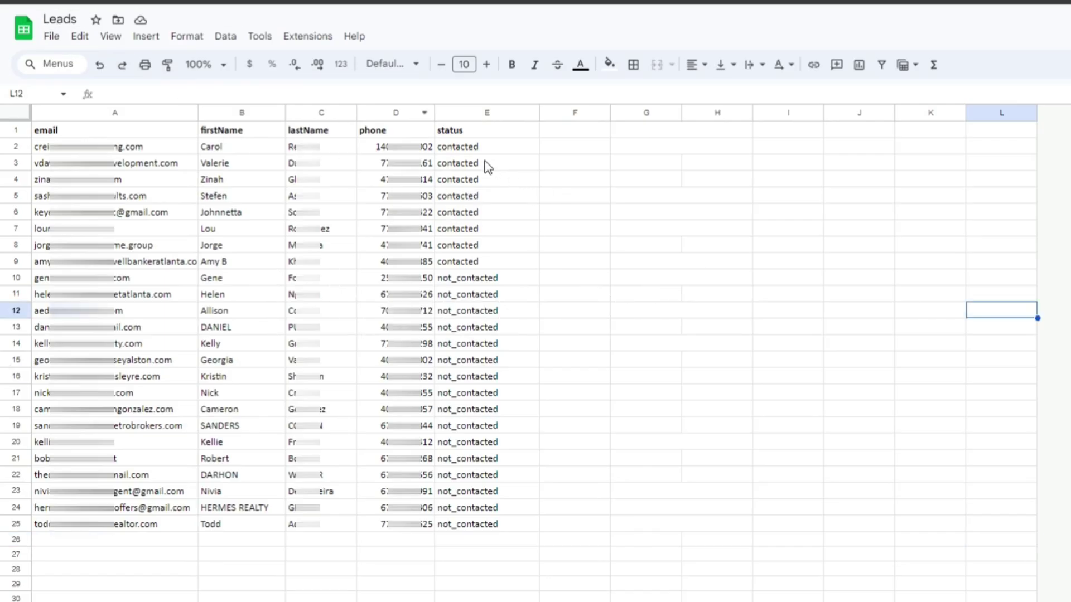
# Step: Check the eight contacted statuses in E2:E9, then bring up the Vapi call logs
pyautogui.moveTo(485, 149); pyautogui.dragTo(485, 260)
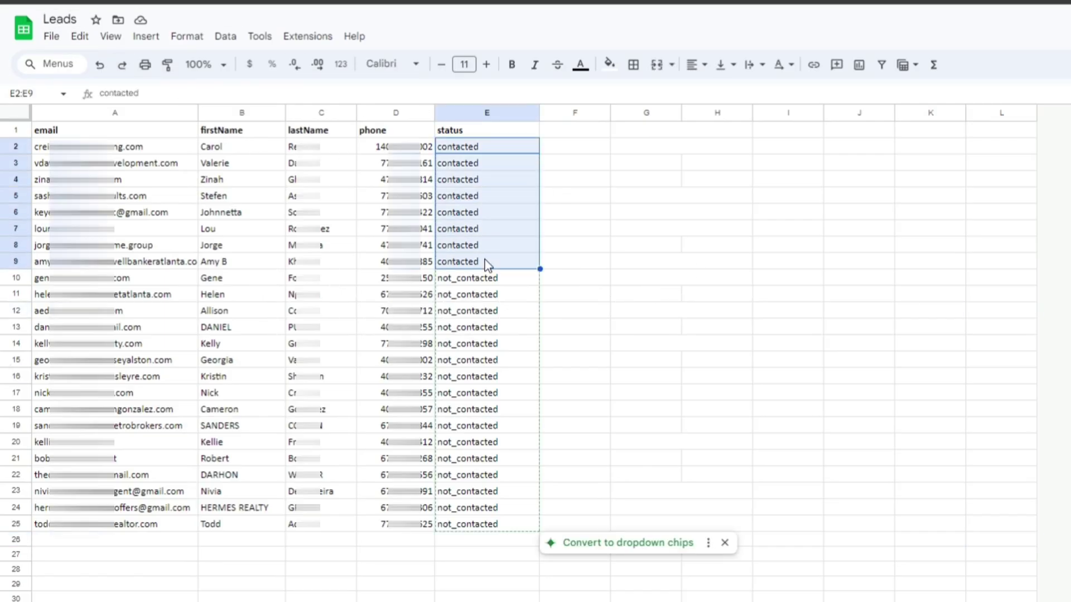
pyautogui.click(561, 2)
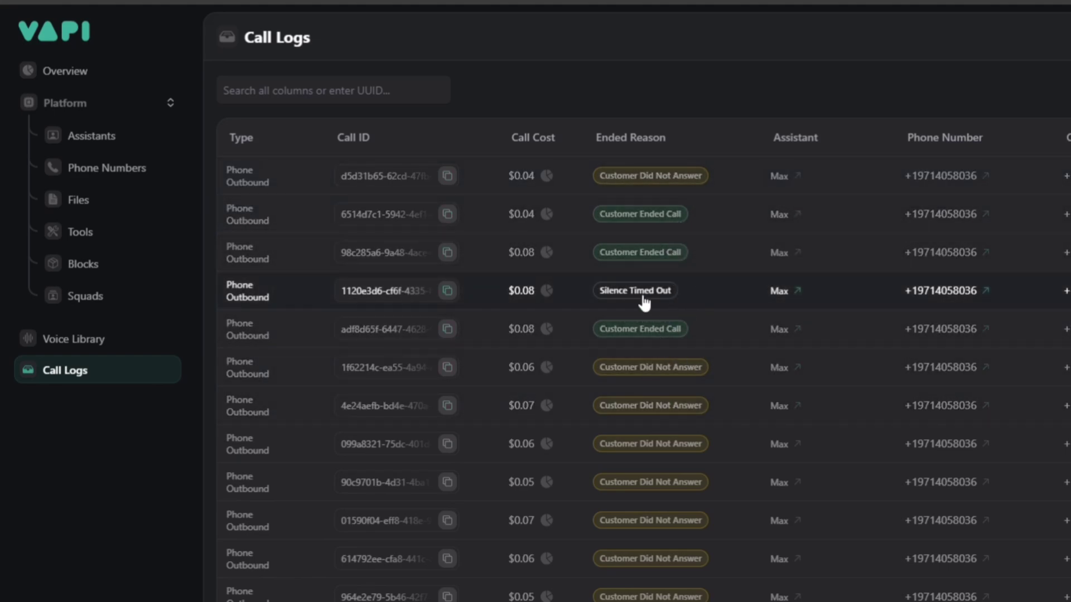
pyautogui.click(864, 222)
pyautogui.click(603, 255)
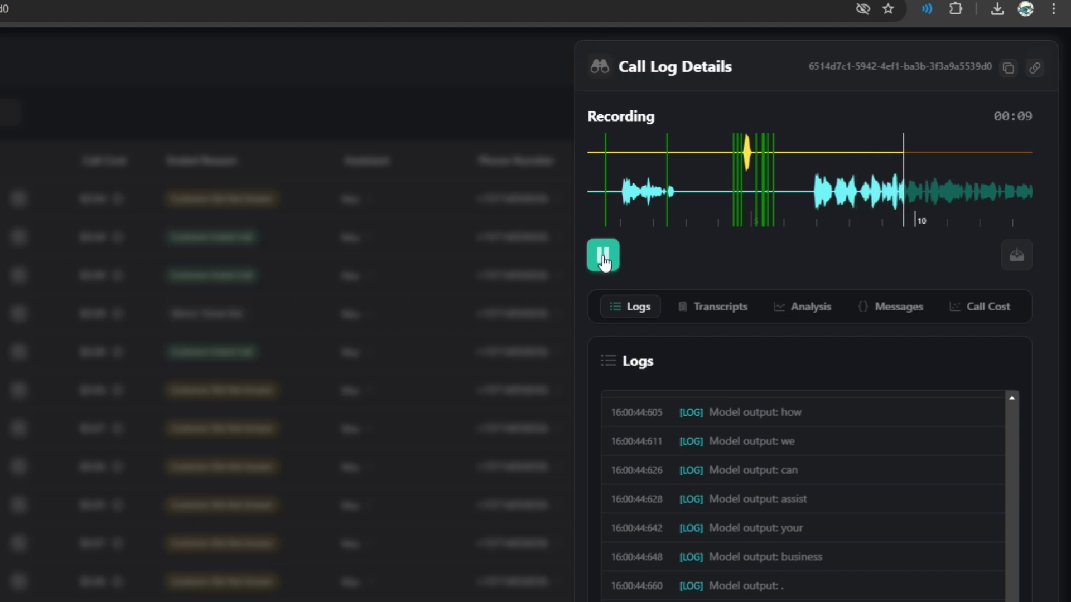
pyautogui.click(466, 93)
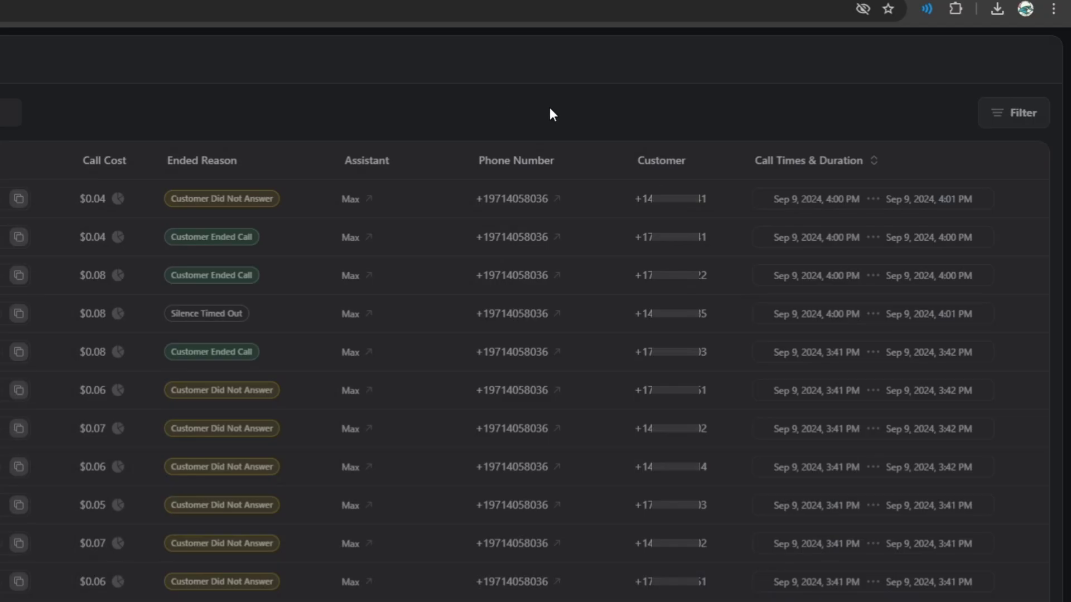